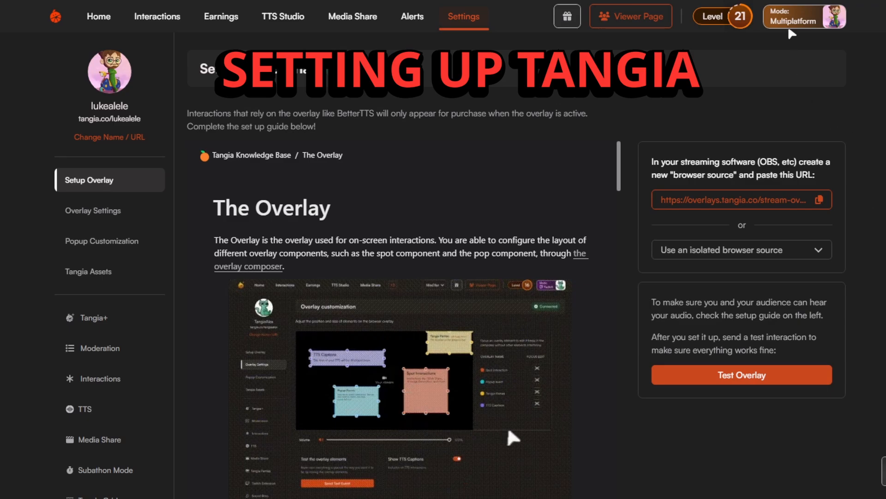
Open the overlay setup page in Tangia's settings and read through its guide for adding a browser source.
left_click(825, 26)
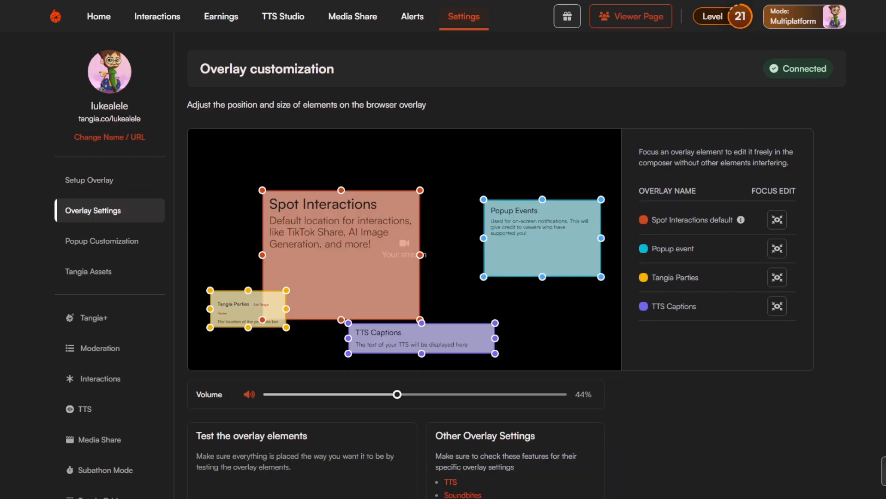
left_click(466, 19)
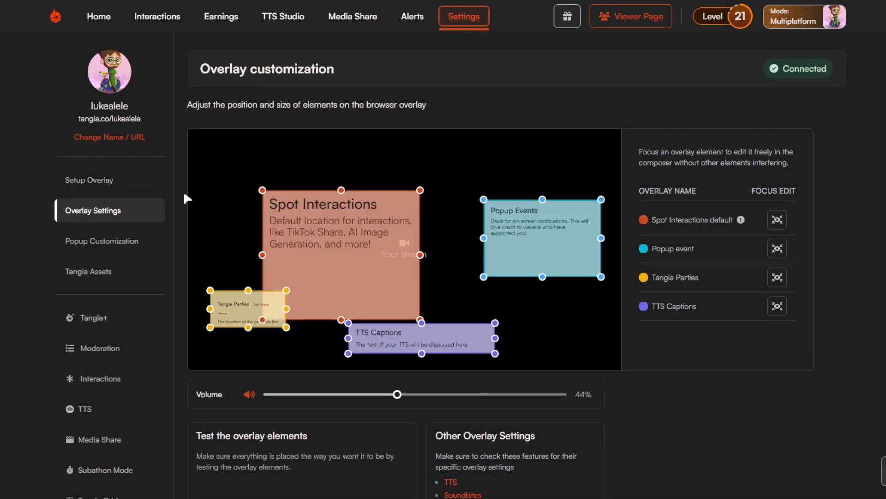
left_click(115, 181)
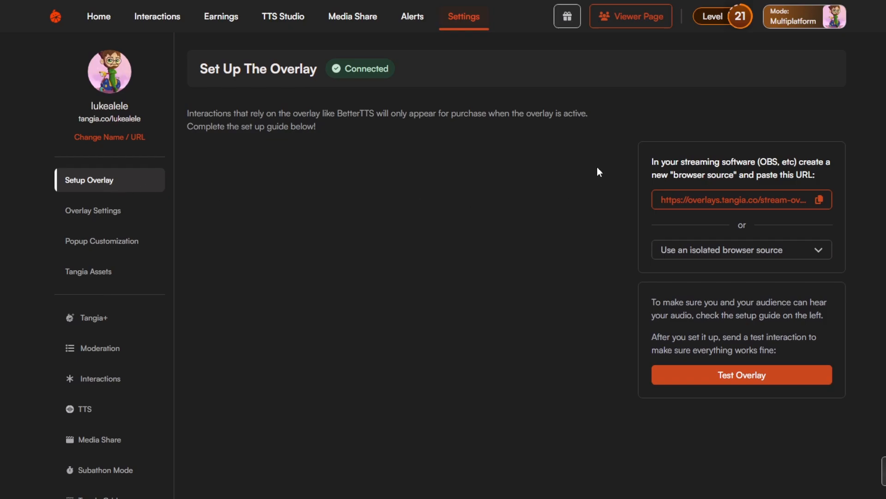
scroll(487, 259, "down", 8)
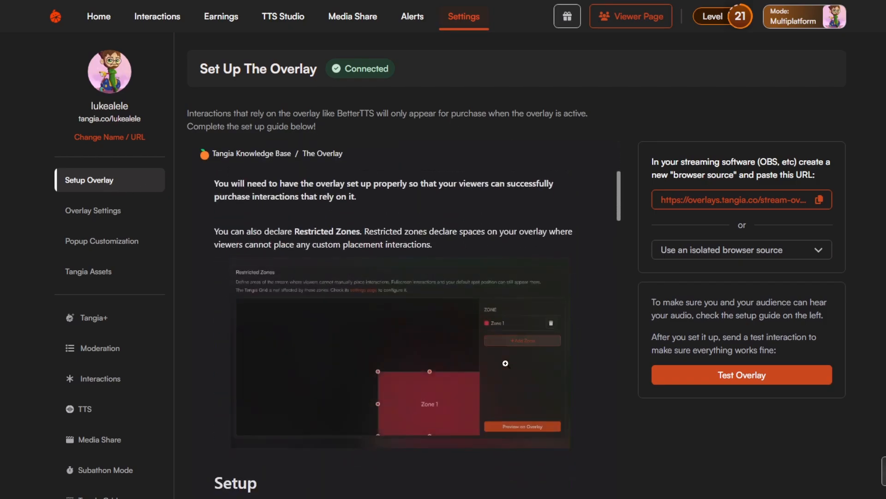
scroll(505, 363, "down", 13)
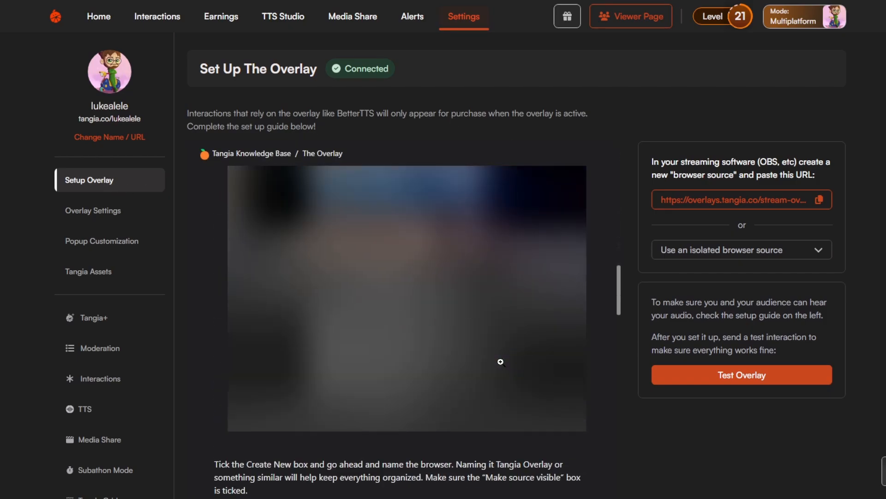
scroll(500, 362, "down", 3)
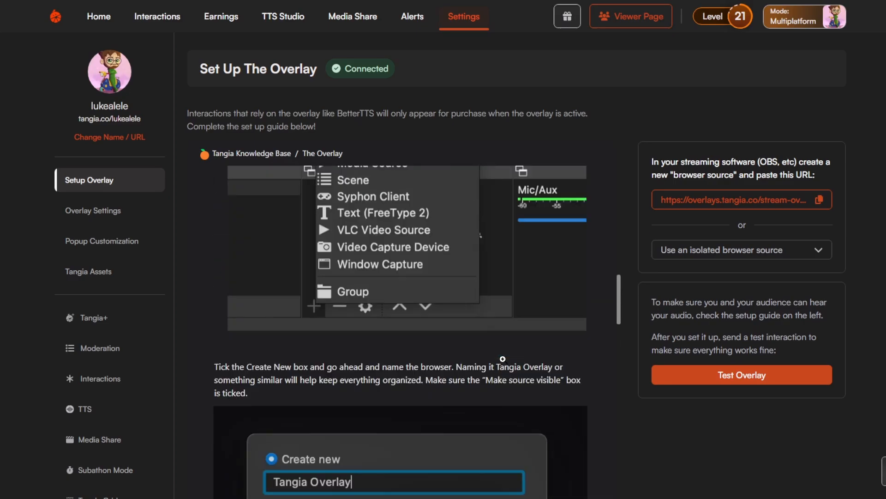
scroll(503, 359, "up", 20)
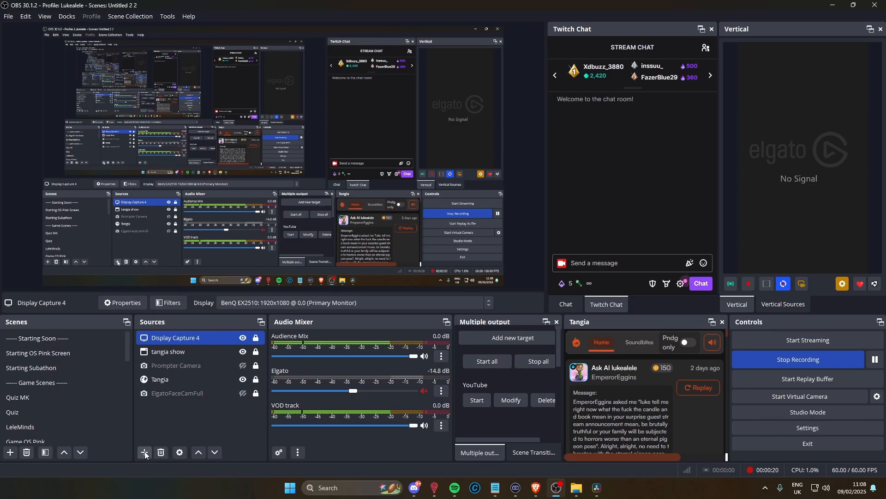
left_click(145, 452)
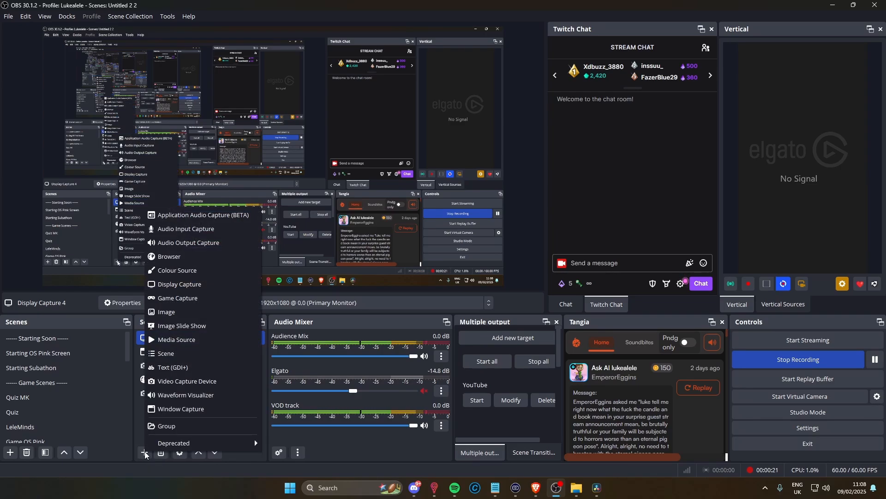
left_click(204, 257)
type("tang")
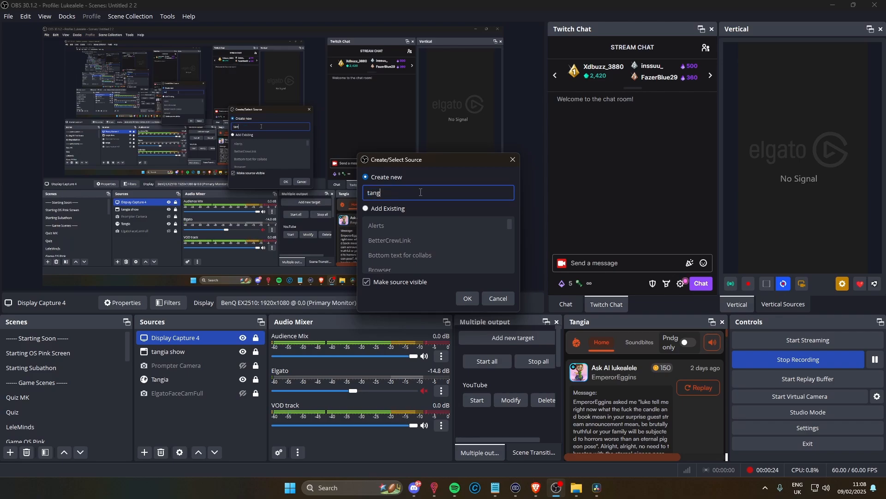
type("ia")
left_click(498, 298)
Inspect the overlay URL in the properties of the existing Tangia browser source and close them.
left_click(195, 379)
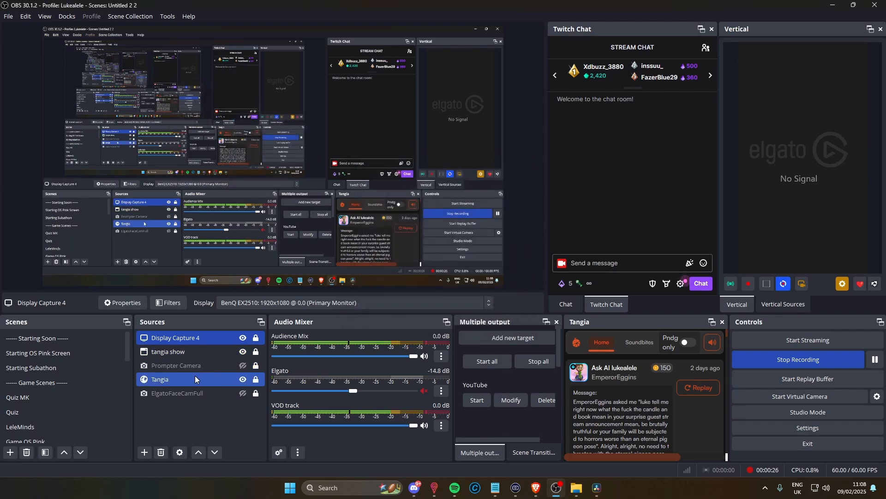
double_click(212, 381)
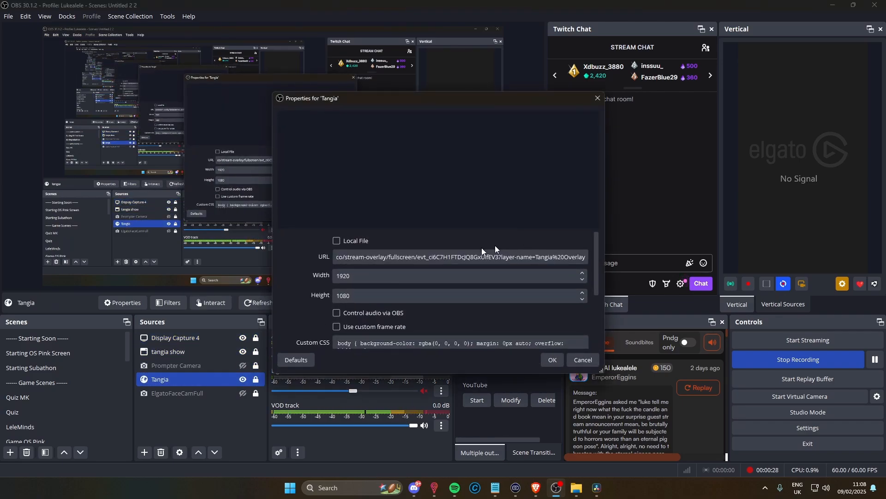
left_click_drag(586, 257, 324, 261)
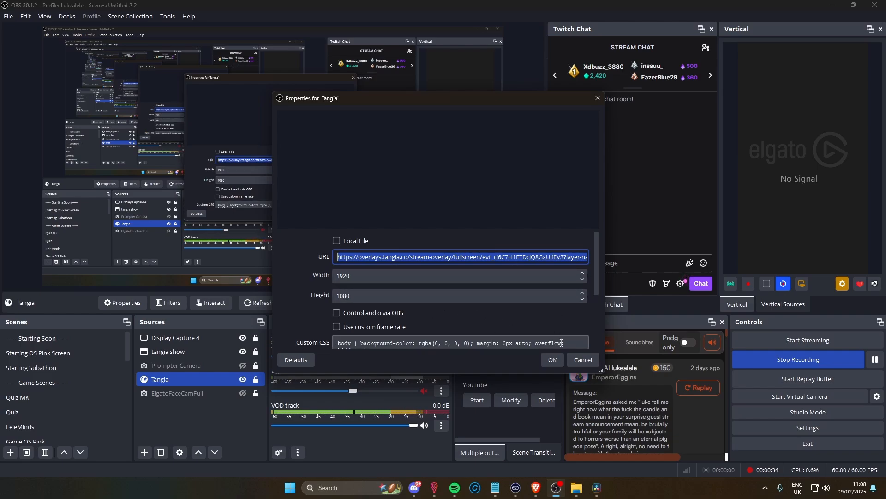
left_click(555, 359)
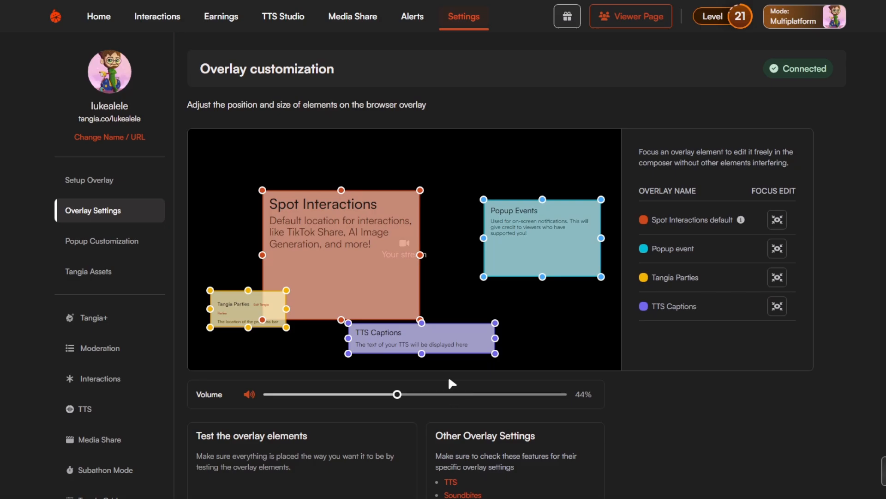
Add a restricted zone to the Tangia overlay, move it toward the left side of the stream canvas and enlarge it.
scroll(449, 379, "down", 3)
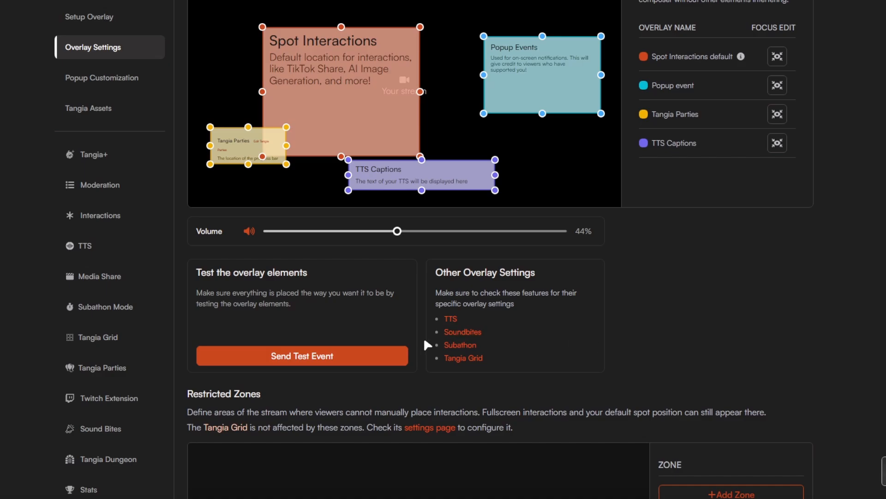
scroll(758, 273, "down", 5)
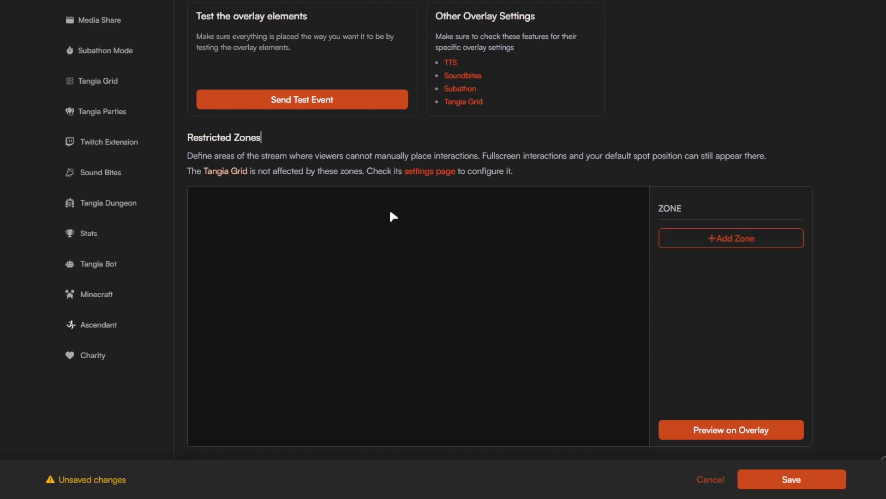
left_click(736, 240)
left_click_drag(297, 285, 260, 319)
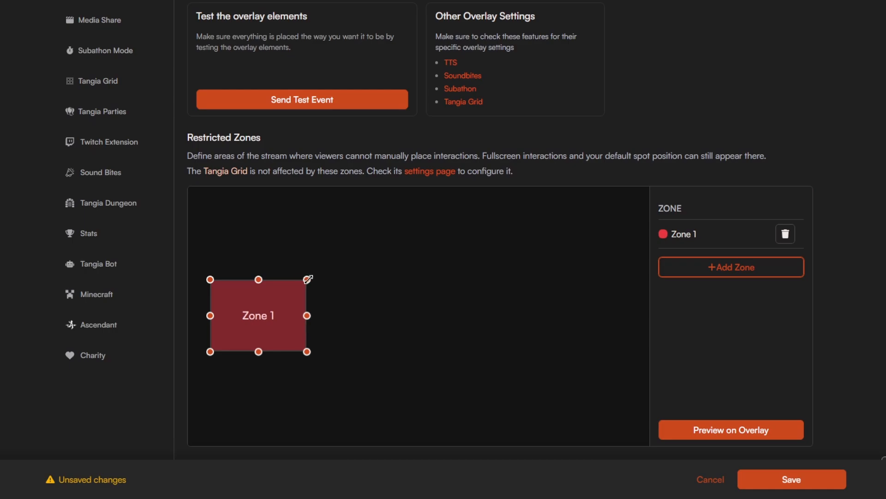
left_click_drag(306, 279, 337, 260)
left_click_drag(293, 299, 293, 299)
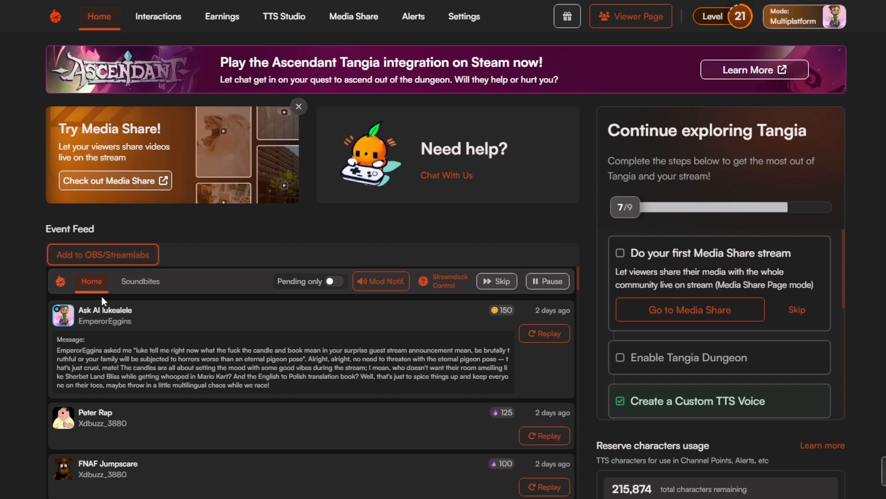
Copy the Event Feed's dock URL from Tangia and open the custom browser docks settings in OBS.
left_click(144, 262)
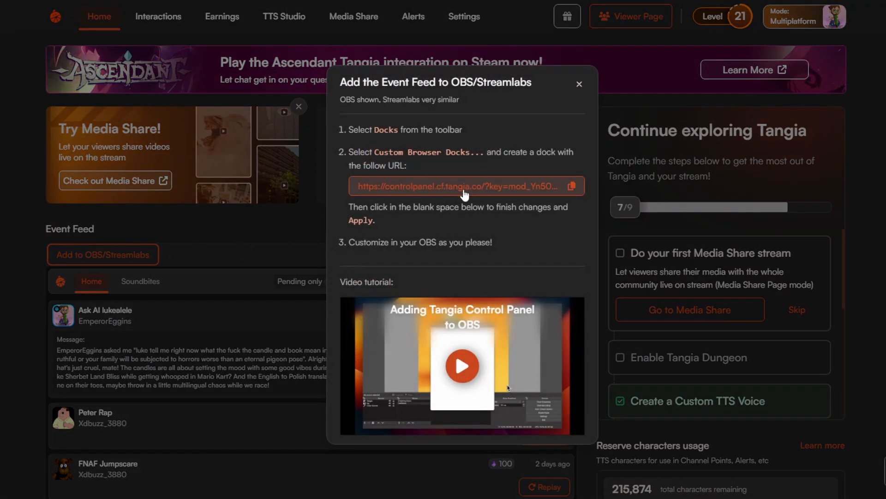
left_click(573, 189)
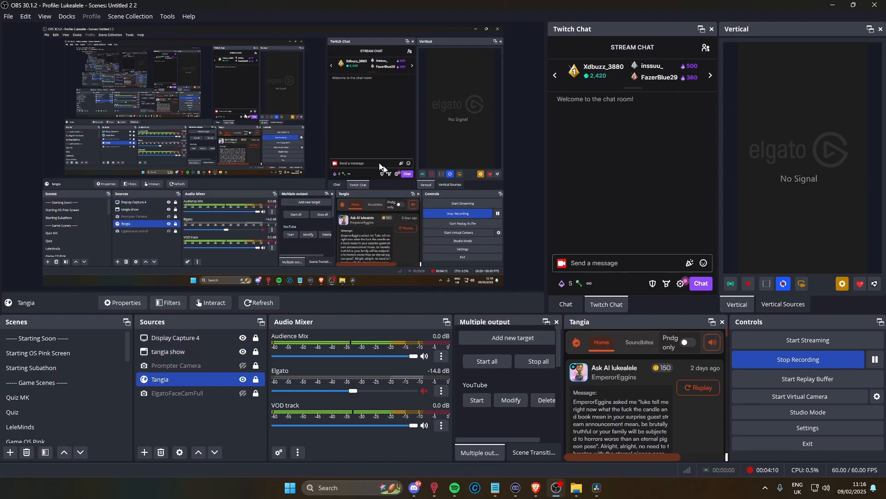
left_click(68, 17)
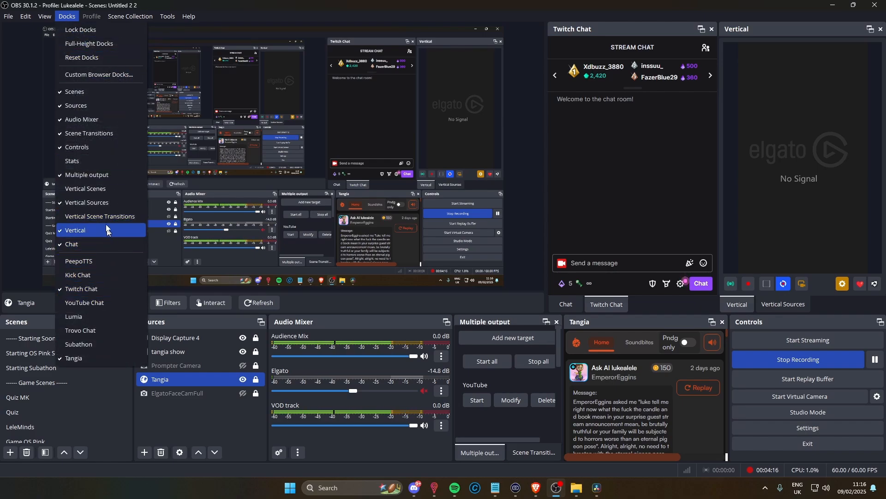
left_click(111, 75)
Check the name and URL entries of the existing Tangia dock and close the custom browser docks settings.
scroll(337, 279, "down", 3)
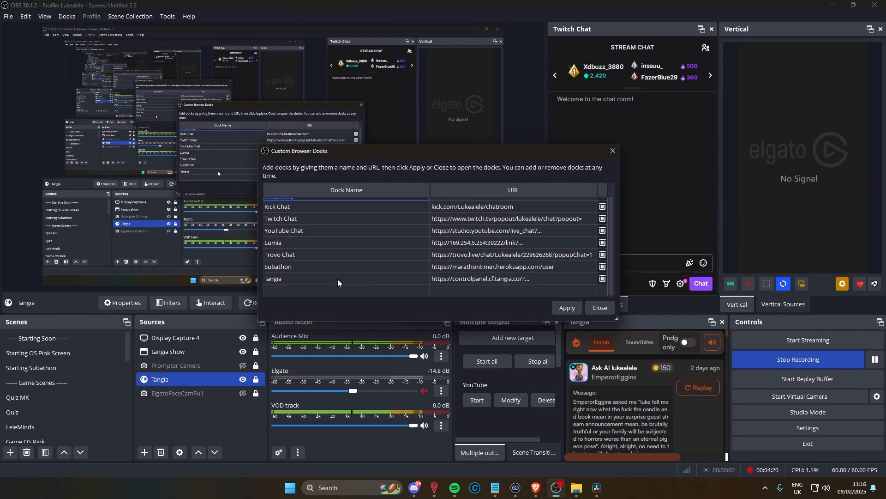
double_click(334, 278)
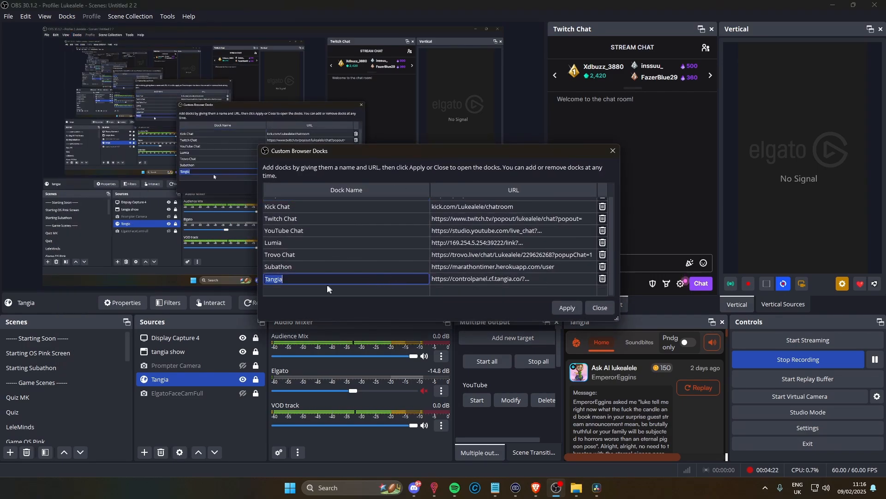
double_click(540, 278)
double_click(409, 280)
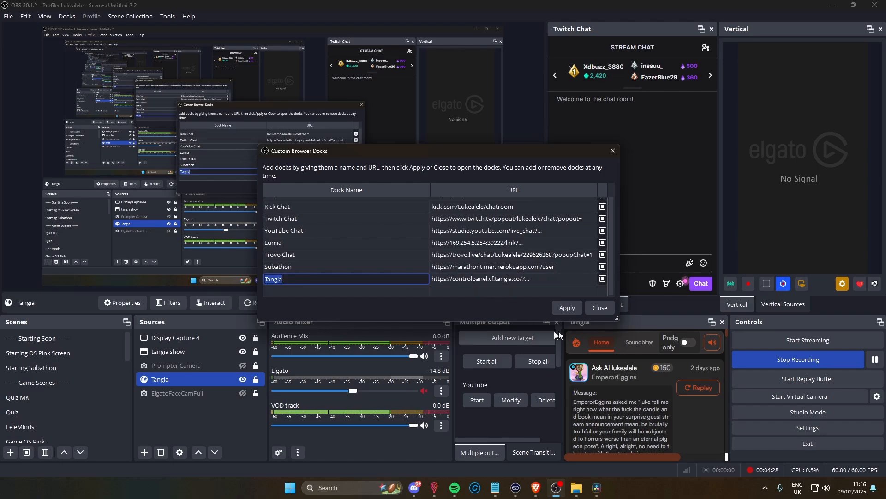
left_click(602, 307)
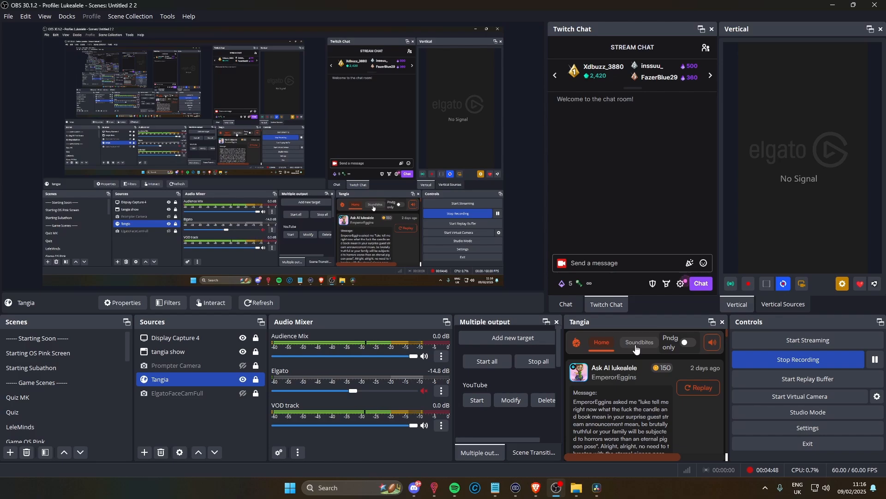
Switch the Tangia dock's pending-only filter on and back off, and look through its feed of past interactions.
left_click(688, 344)
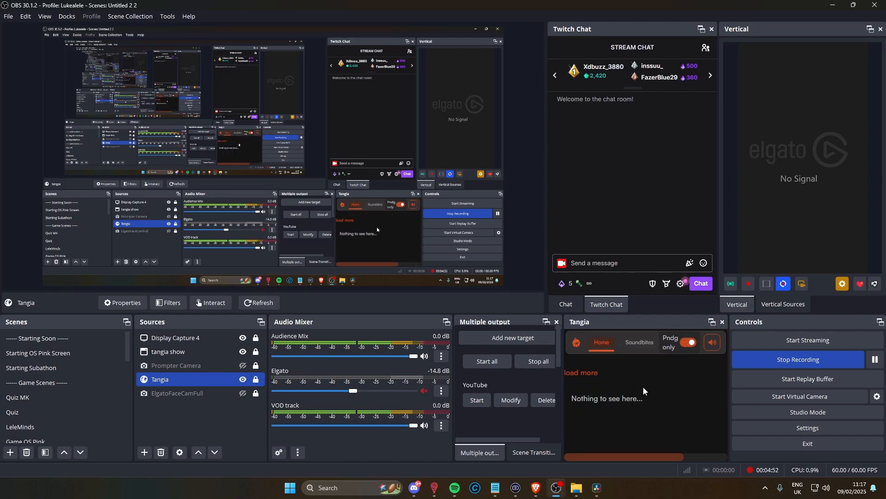
left_click(688, 344)
scroll(641, 383, "down", 3)
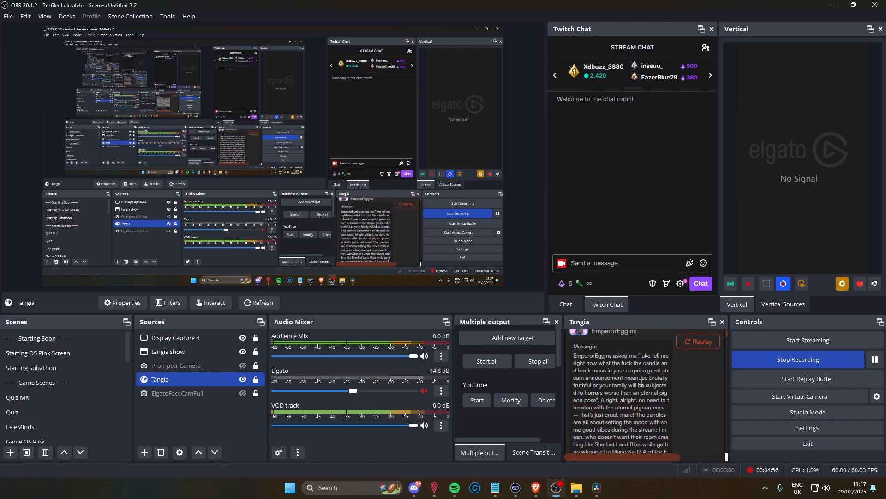
scroll(642, 381, "down", 10)
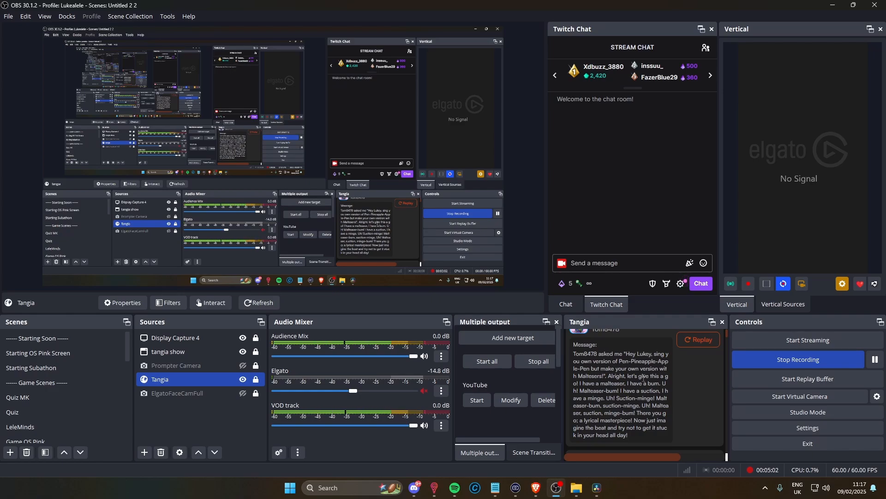
scroll(643, 377, "up", 1)
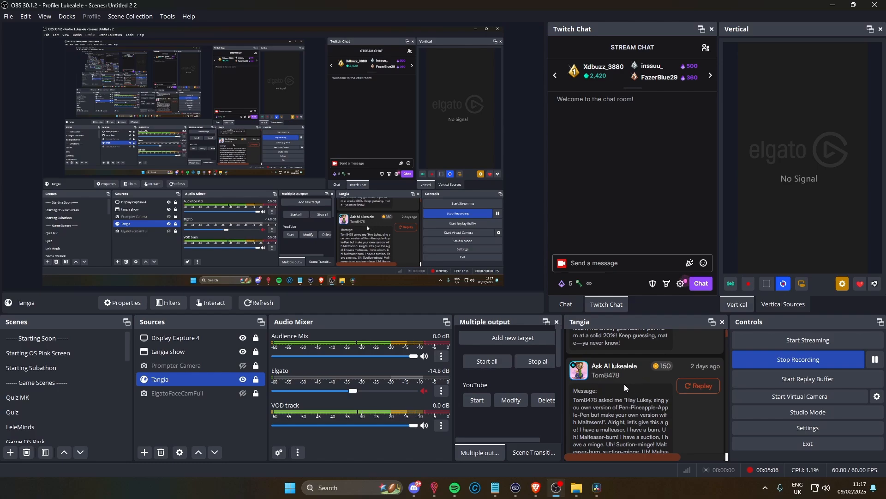
scroll(646, 378, "up", 3)
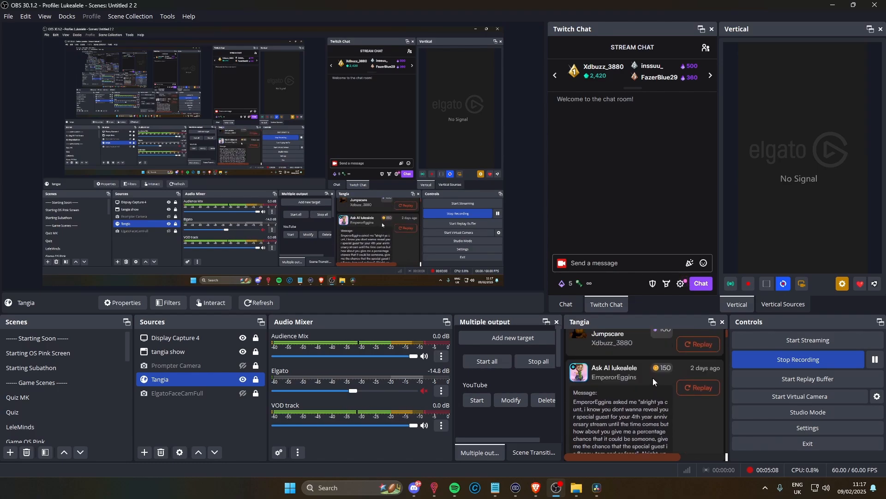
scroll(653, 375, "up", 5)
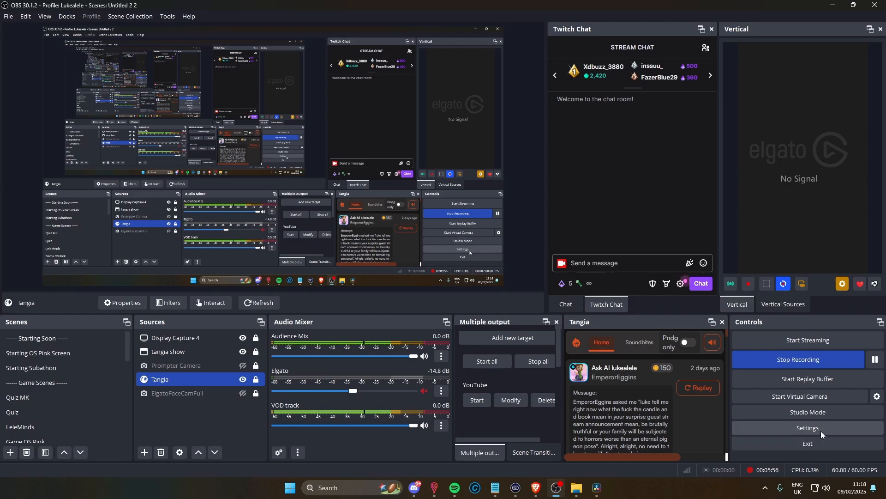
Examine the OBS audio settings and the audio track assignments for streaming and recording output.
left_click(821, 430)
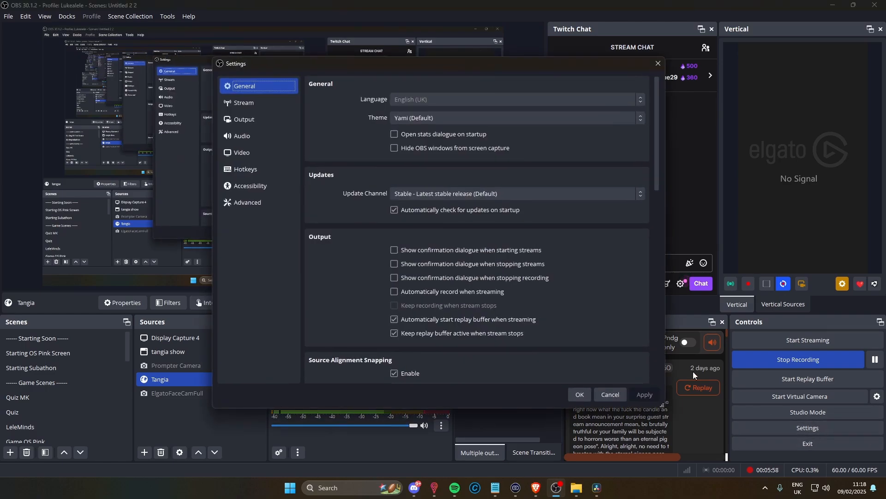
left_click(277, 137)
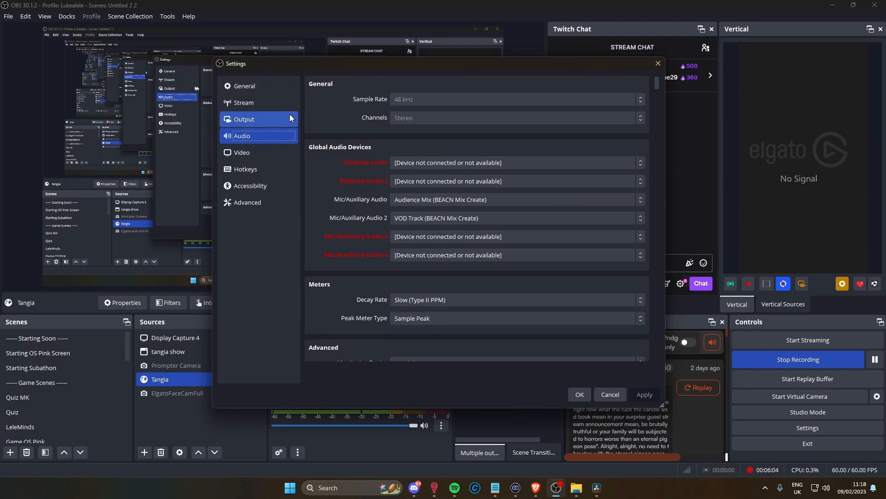
left_click(274, 119)
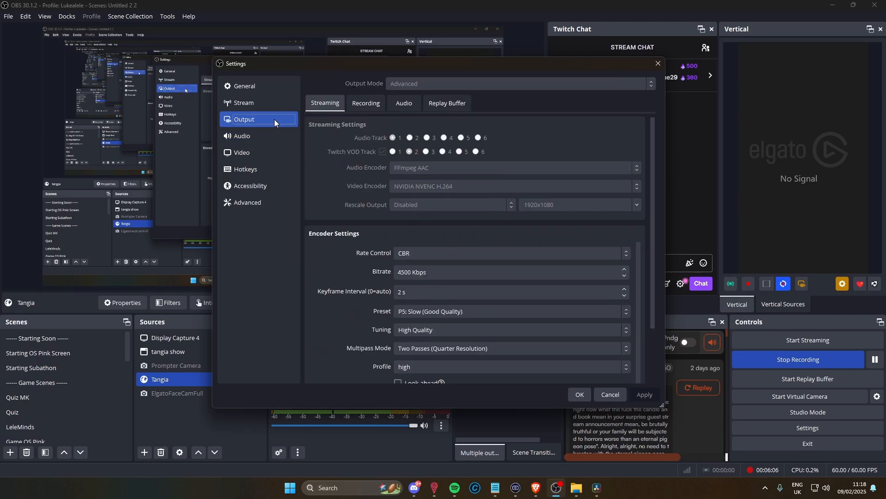
left_click(375, 103)
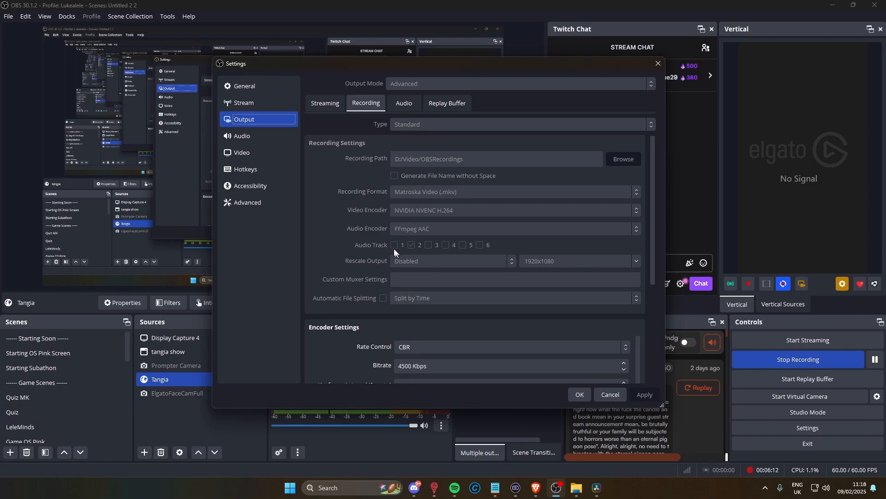
left_click(326, 103)
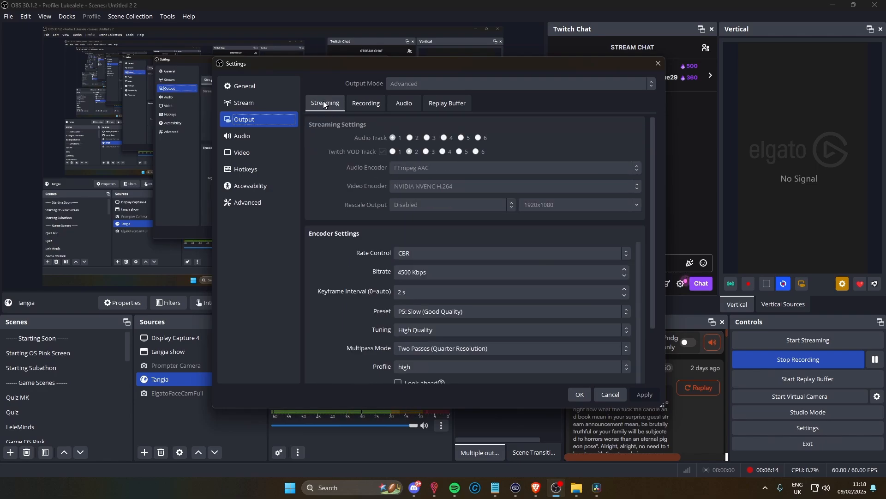
Check the Twitch VOD track and the recording audio tracks in the output settings, and close the settings.
left_click(409, 151)
left_click(366, 103)
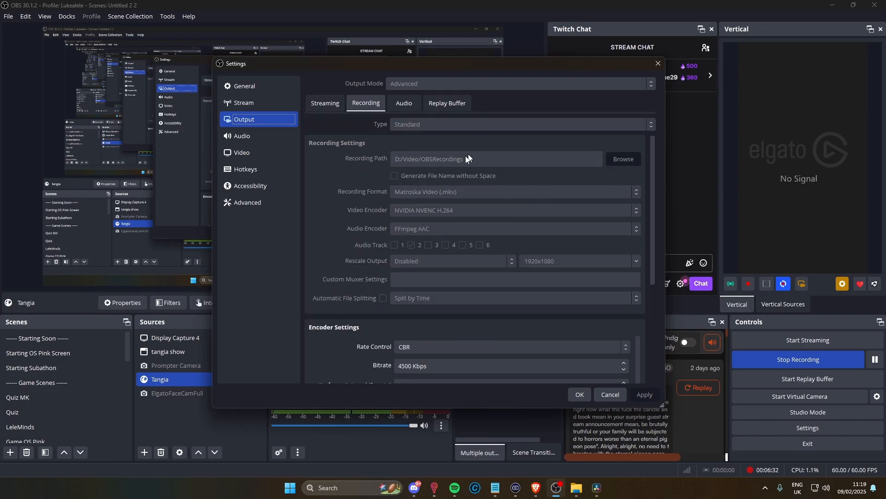
scroll(606, 353, "down", 5)
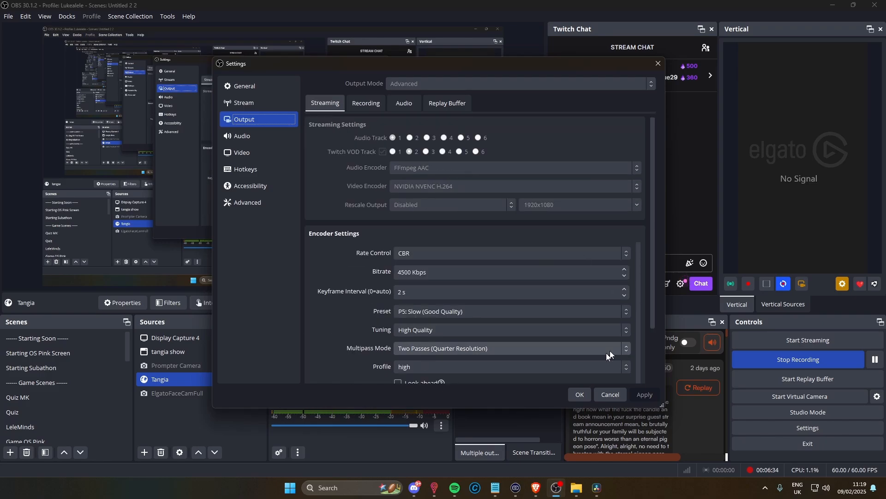
left_click(579, 394)
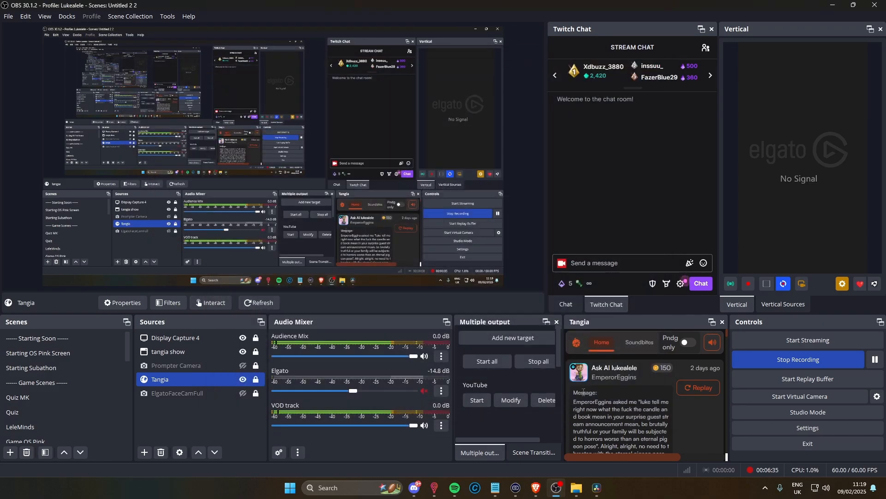
Open the advanced audio properties from the VOD track and inspect the audio track assignments of each source.
left_click(444, 425)
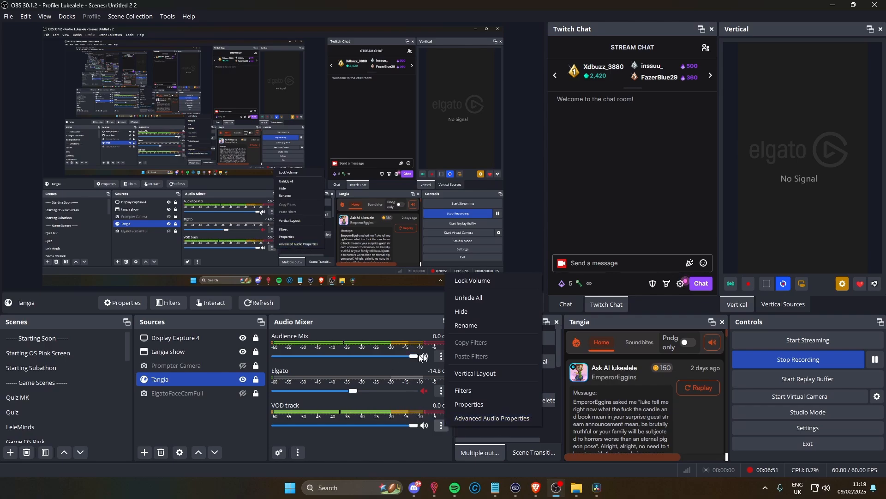
left_click(506, 417)
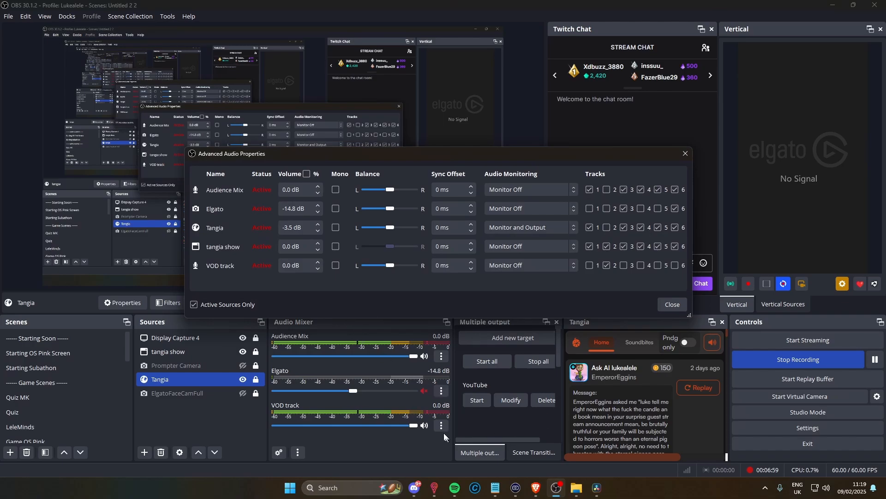
left_click(672, 304)
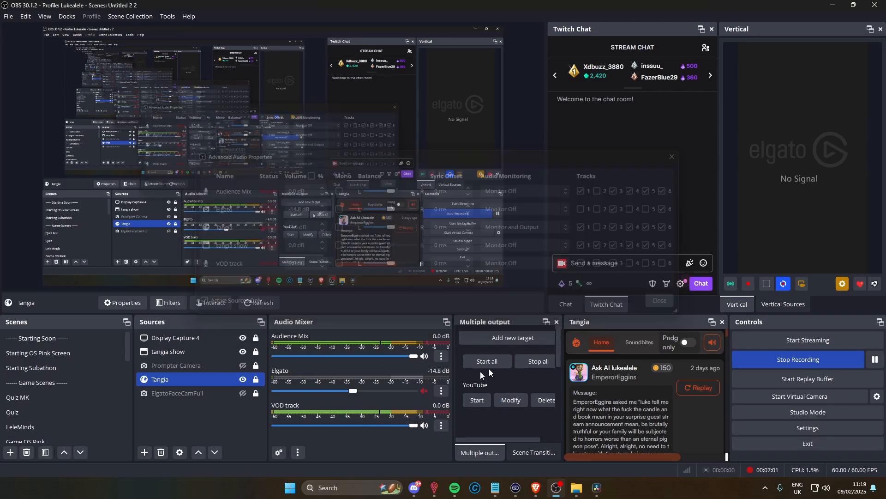
left_click(441, 426)
left_click(498, 423)
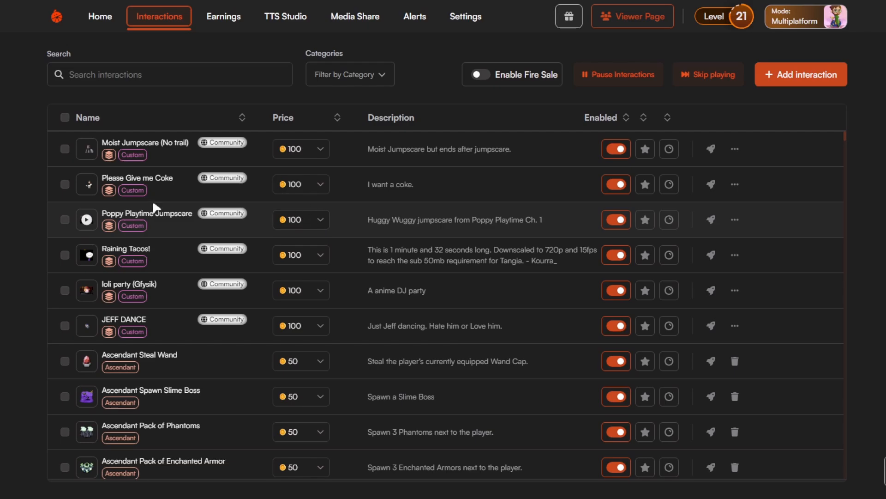
Switch to Tangia's interactions page, look through the category filter options and leave them without selecting a category.
left_click(394, 80)
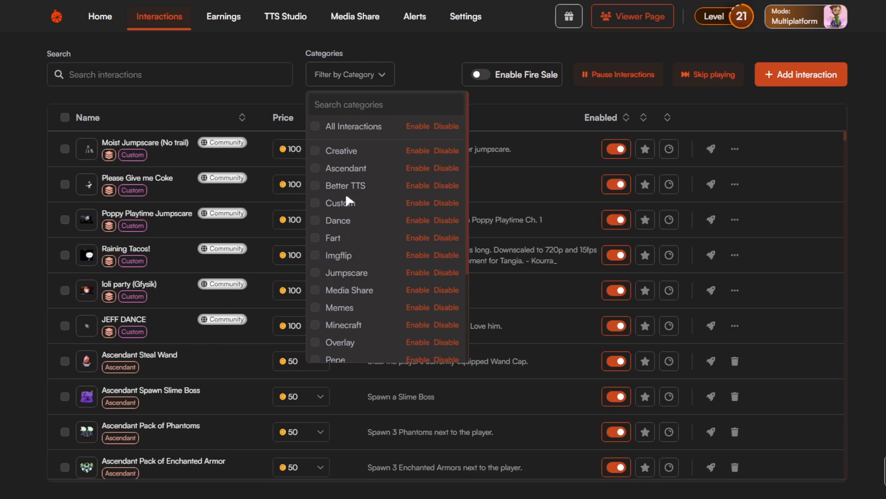
scroll(346, 197, "down", 1)
scroll(346, 196, "down", 2)
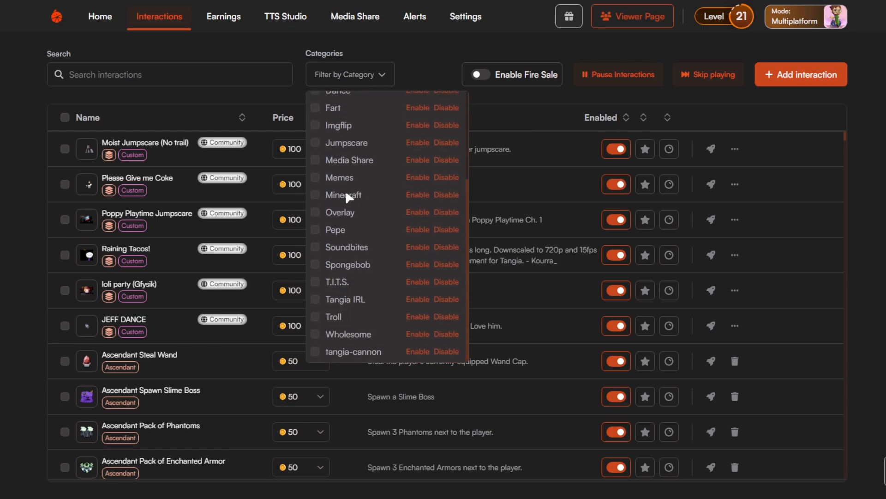
scroll(346, 198, "up", 3)
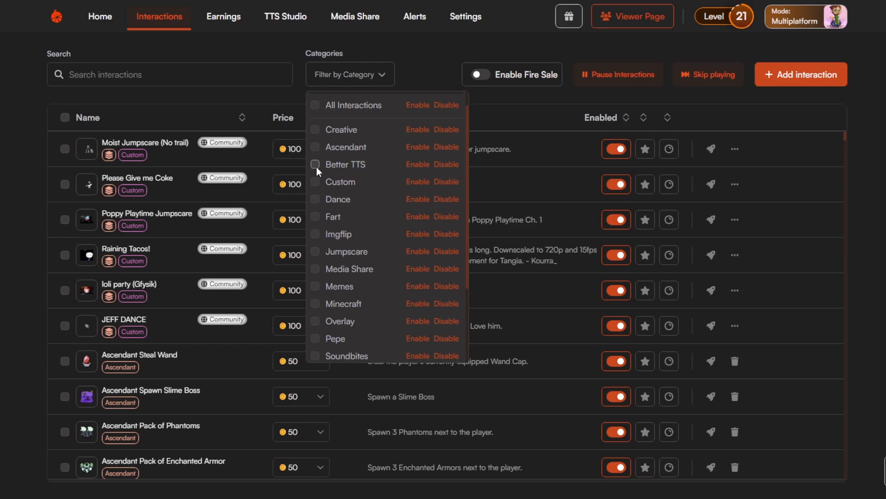
left_click(514, 105)
Search the interactions for "darth" and add Darth Vader Attacks and Darth Jar Jar.
left_click(168, 71)
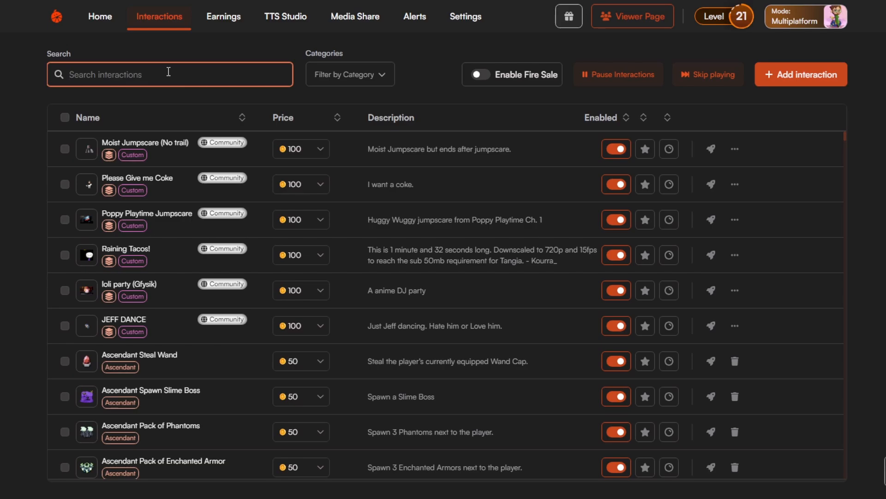
type("darth")
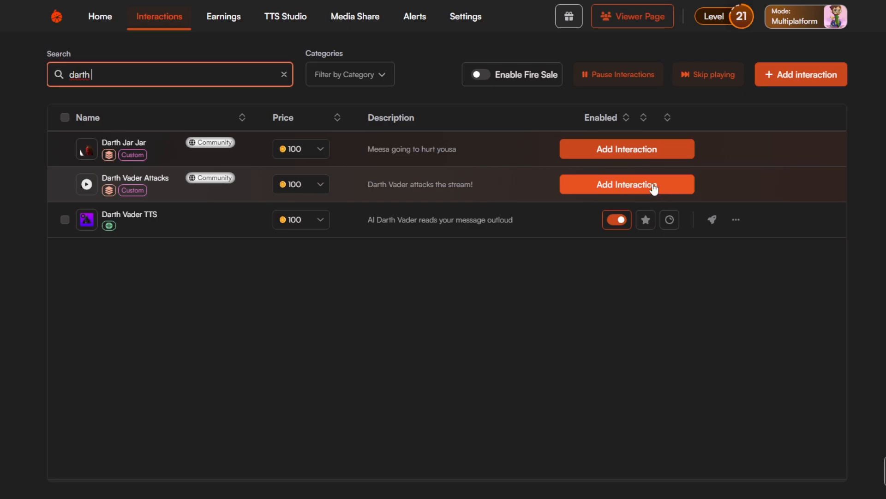
left_click(597, 187)
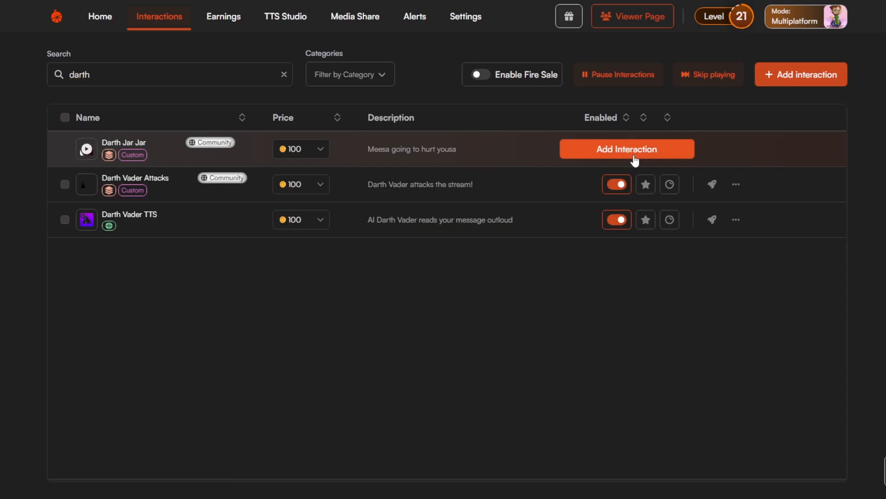
left_click(631, 149)
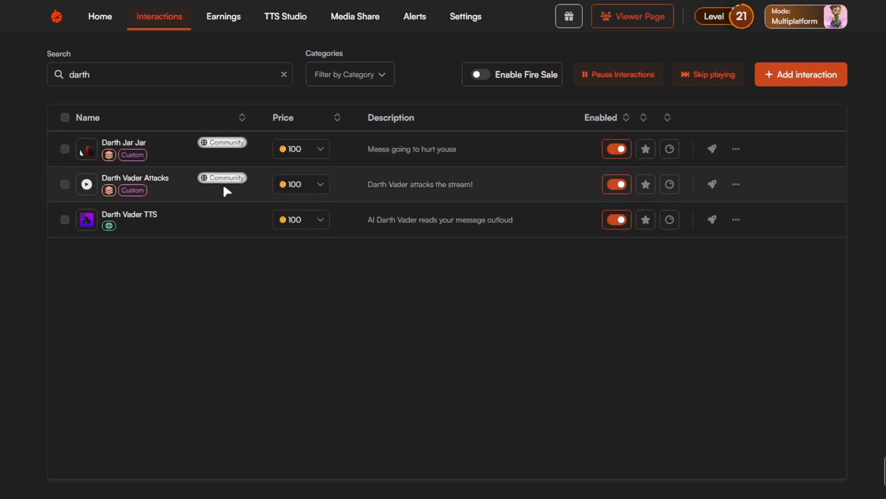
Disable the Darth Vader TTS interaction and enable it again.
left_click(617, 226)
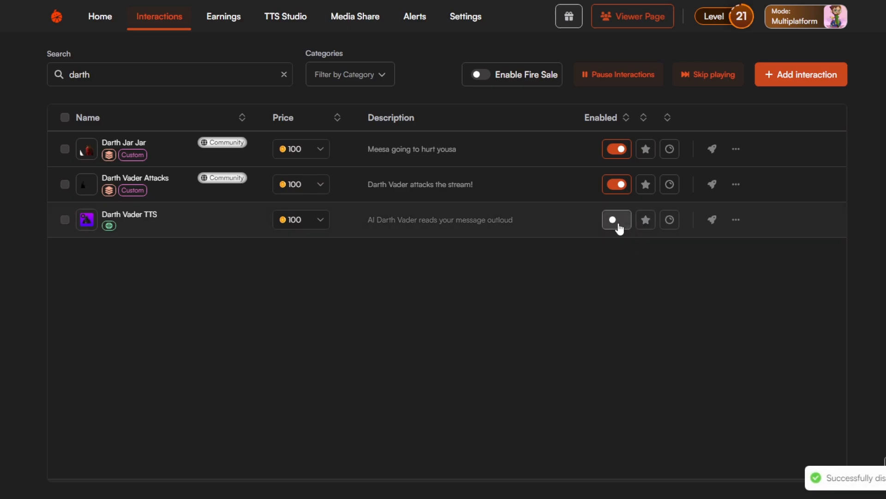
left_click(617, 225)
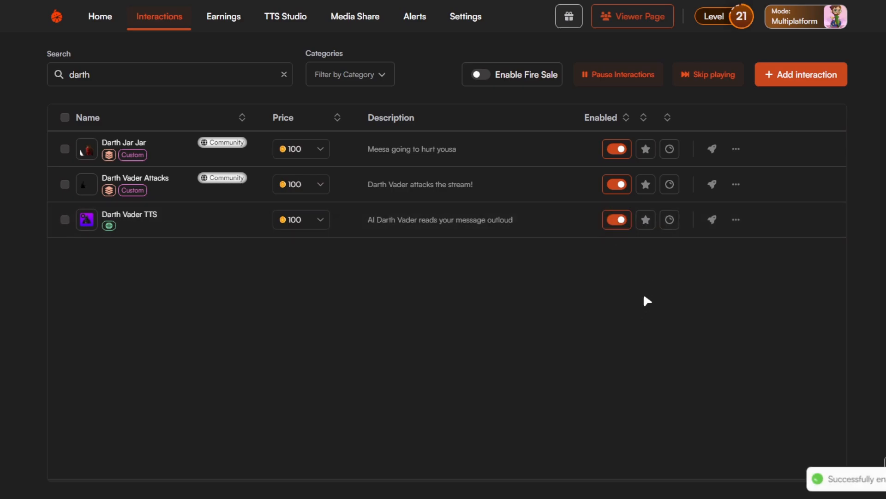
left_click(650, 226)
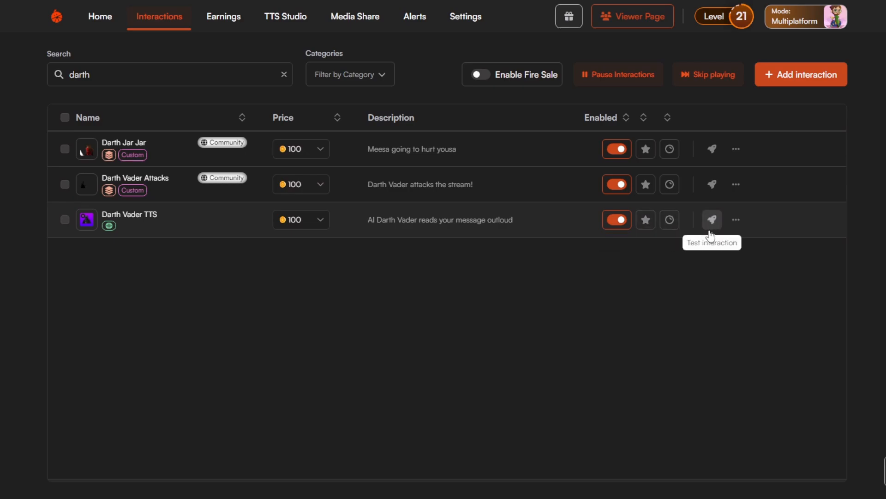
Inspect the volume override for the Darth Vader TTS interaction and close it without saving changes.
left_click(736, 221)
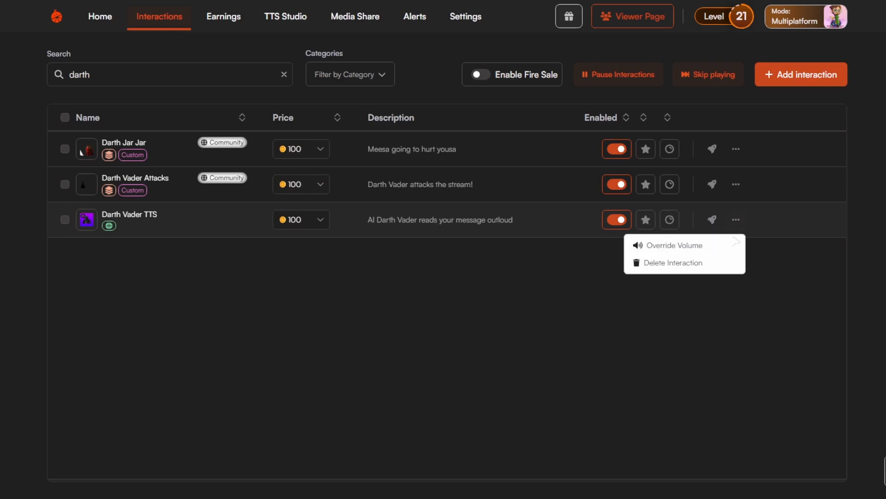
left_click(715, 249)
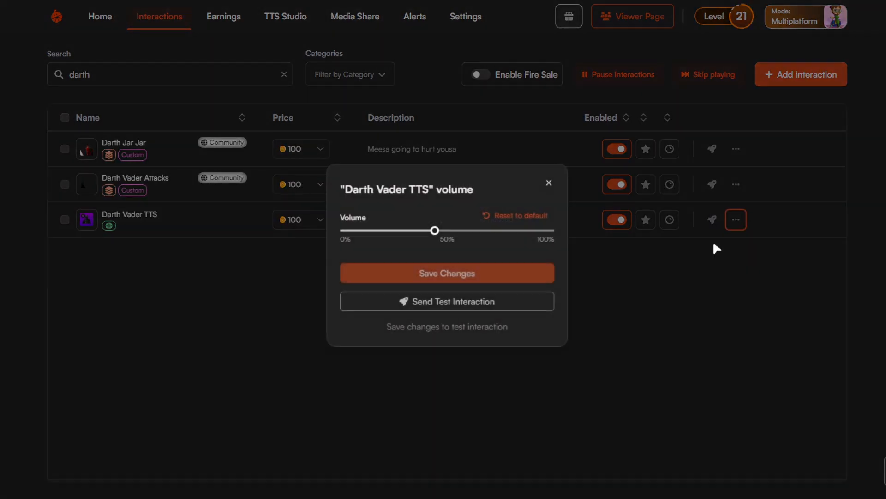
left_click(549, 183)
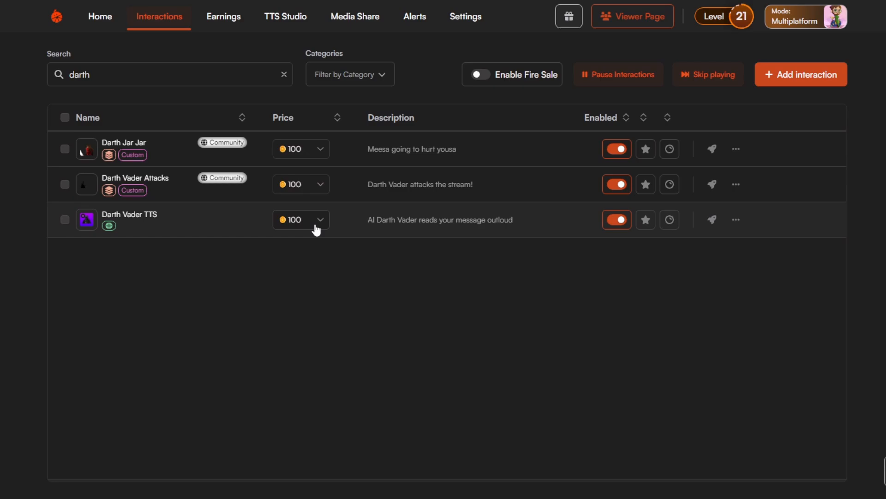
Compare the fees and earnings of different prices for Darth Vader TTS and keep the price of 100.
left_click(299, 223)
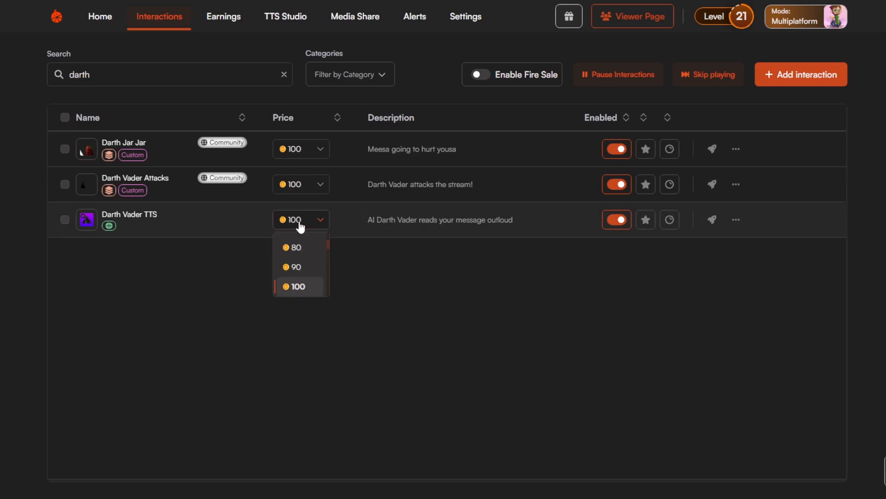
scroll(312, 273, "up", 3)
mouse_move(298, 266)
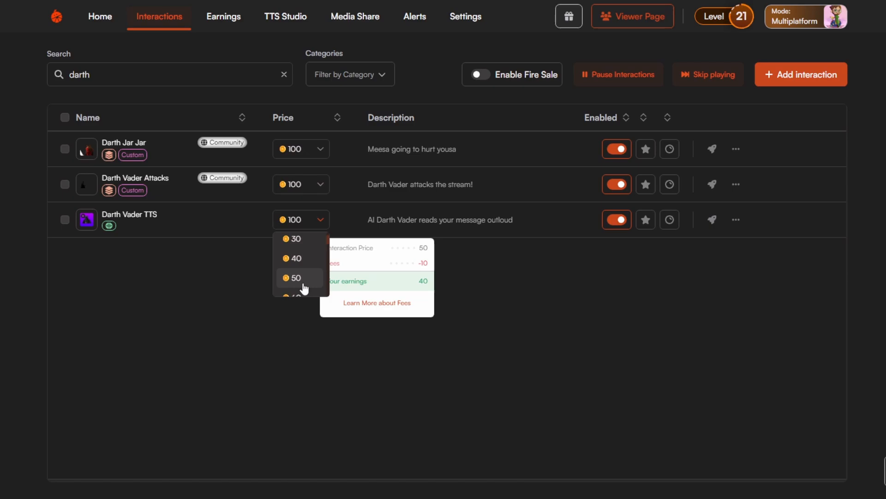
scroll(305, 283, "down", 3)
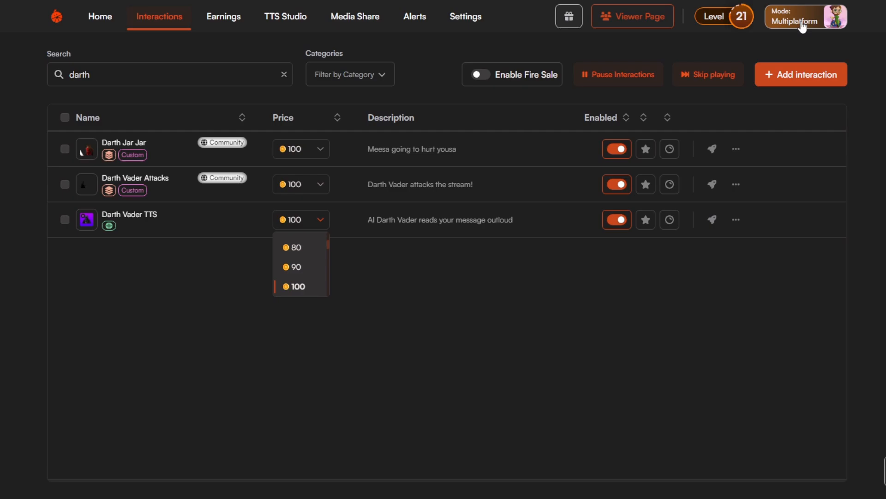
mouse_move(298, 290)
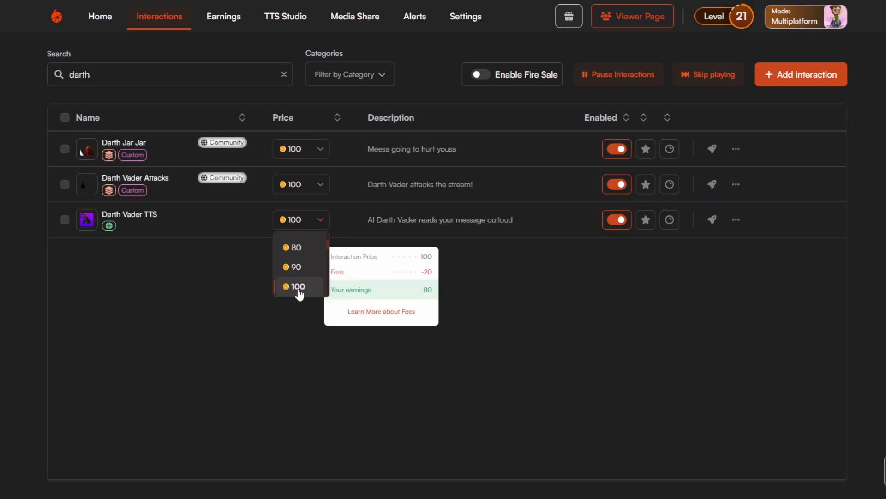
left_click(318, 279)
left_click(302, 222)
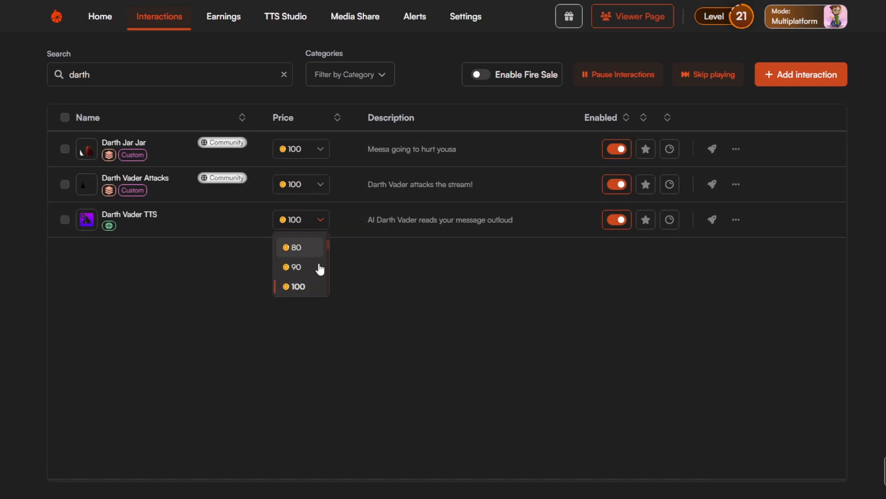
mouse_move(306, 285)
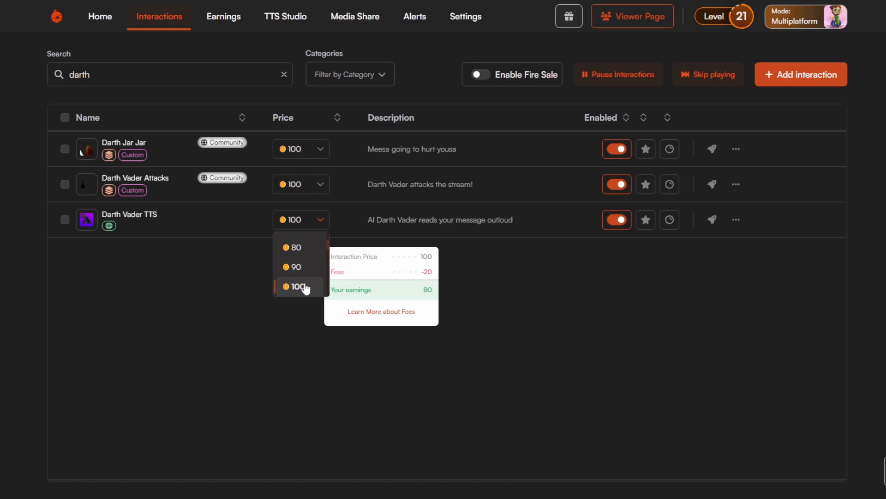
left_click(299, 286)
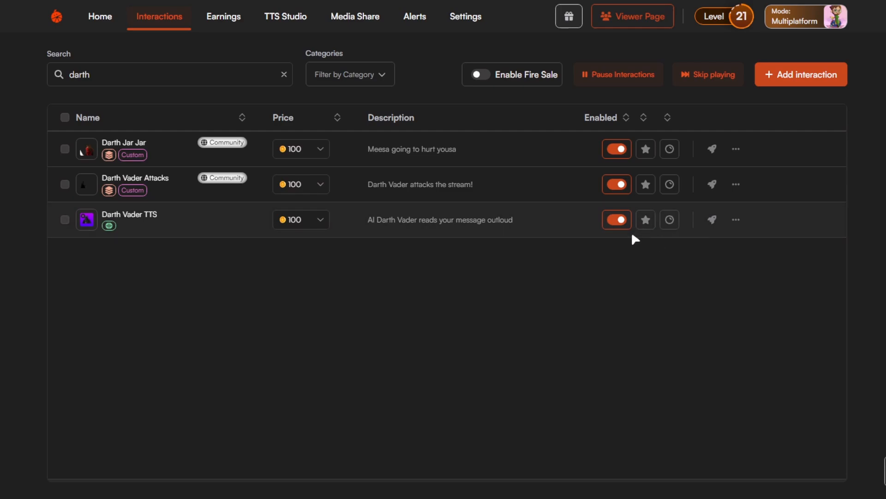
Pause all Tangia interactions.
left_click(622, 81)
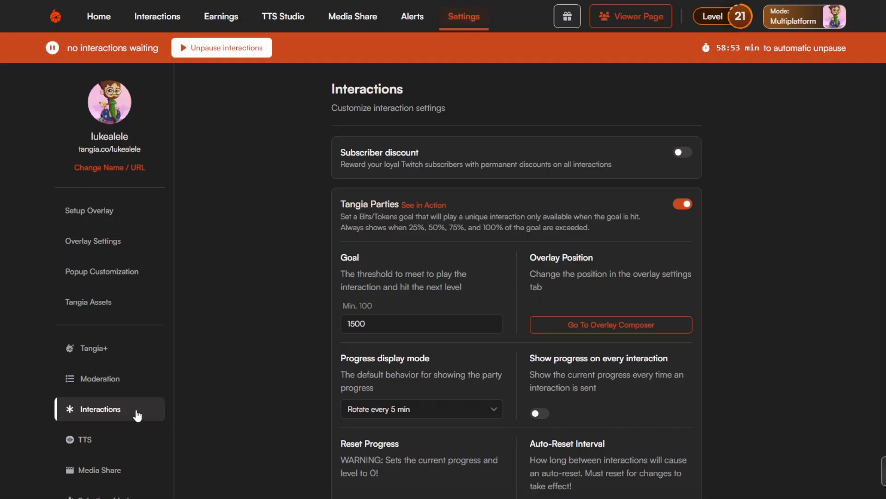
Examine the interaction settings for paused interactions, and the auto-add toggles and default prices of every interaction category.
scroll(290, 369, "down", 20)
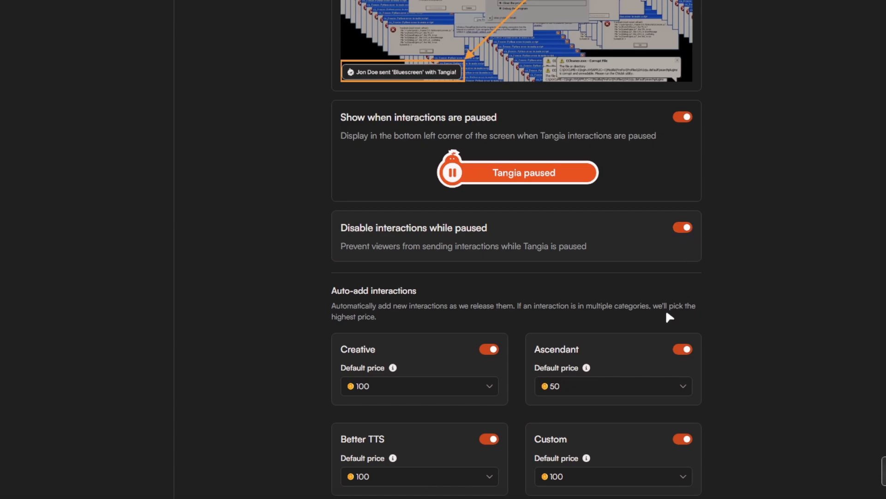
scroll(674, 321, "down", 1)
scroll(438, 333, "down", 2)
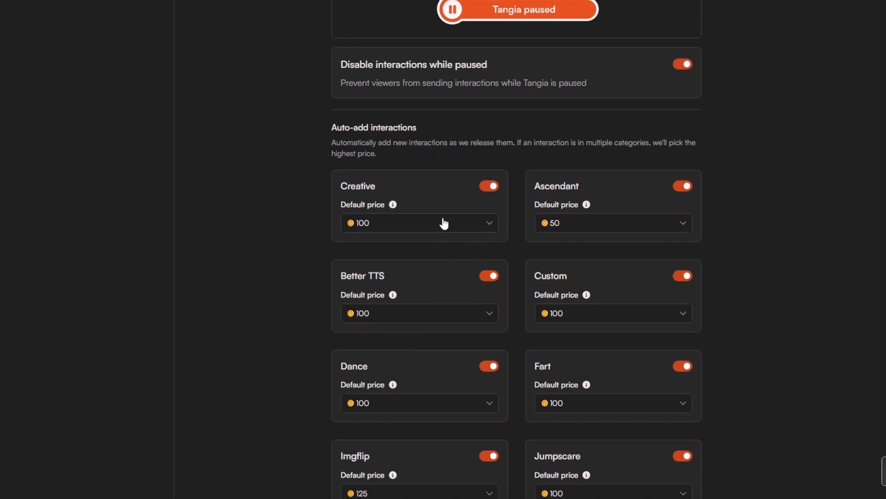
scroll(428, 270, "down", 3)
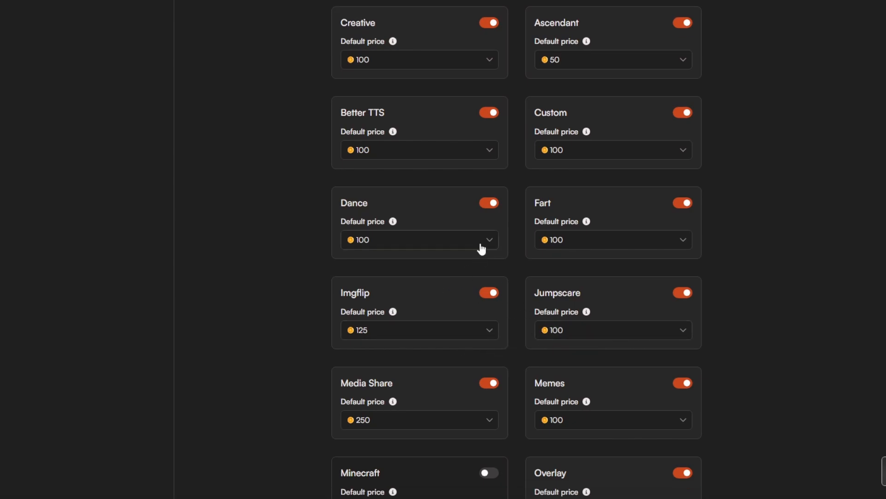
scroll(434, 334, "down", 3)
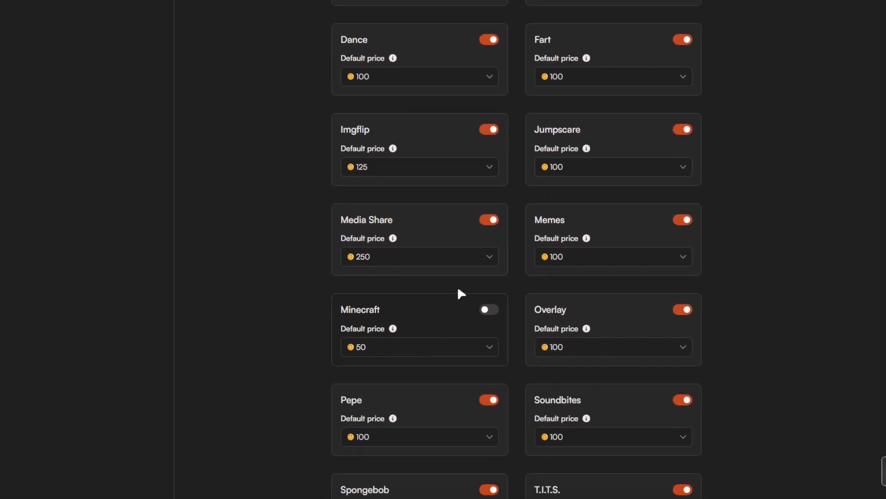
scroll(530, 290, "down", 4)
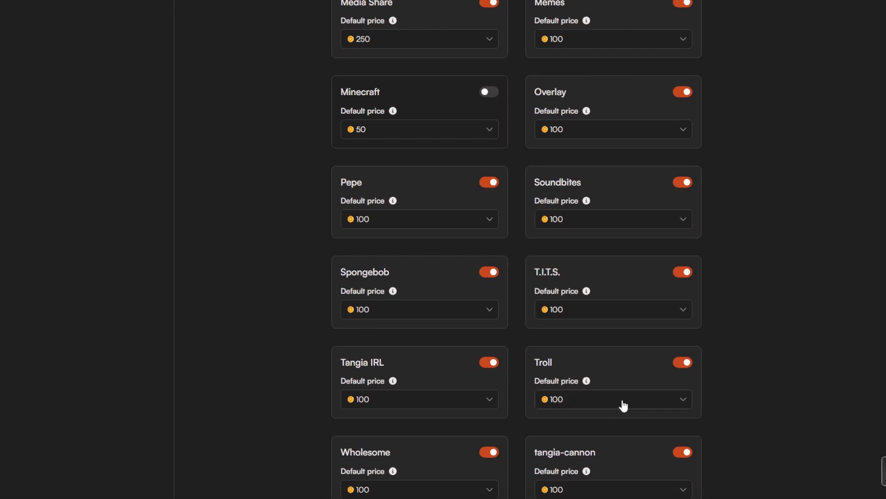
scroll(618, 401, "down", 1)
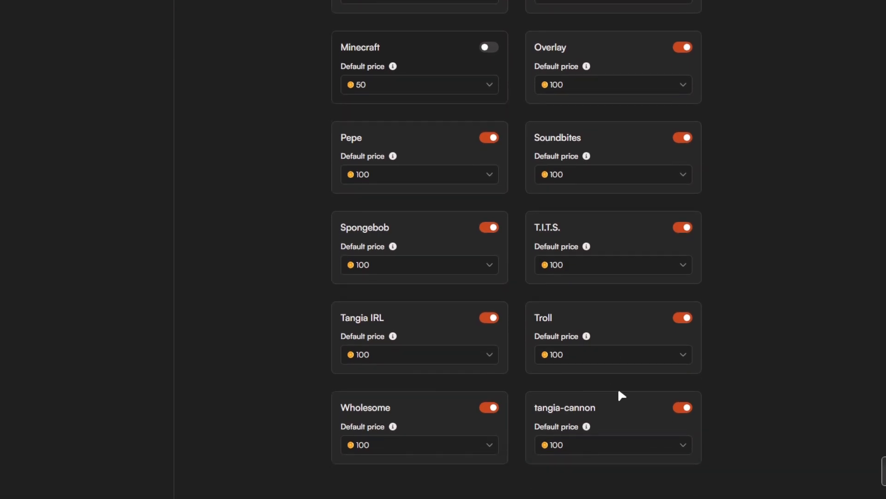
scroll(560, 383, "up", 4)
scroll(545, 375, "up", 6)
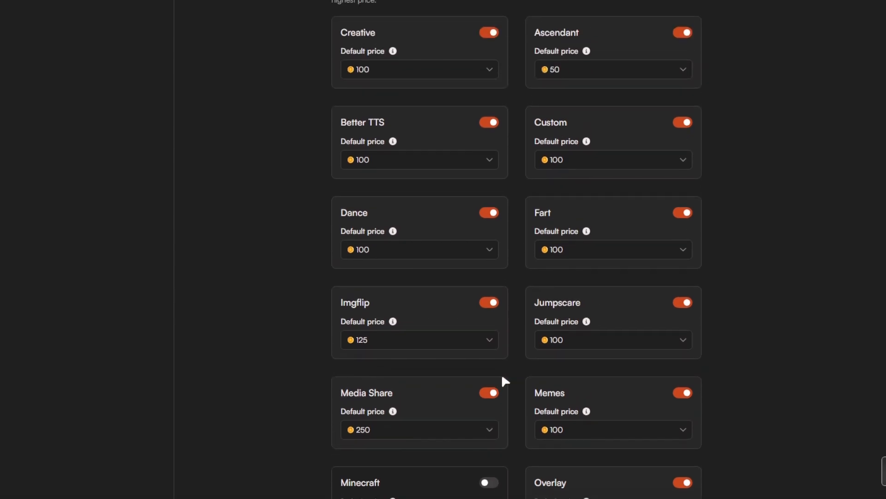
Return from the interaction settings to the interactions list and unpause all interactions.
scroll(415, 382, "down", 1)
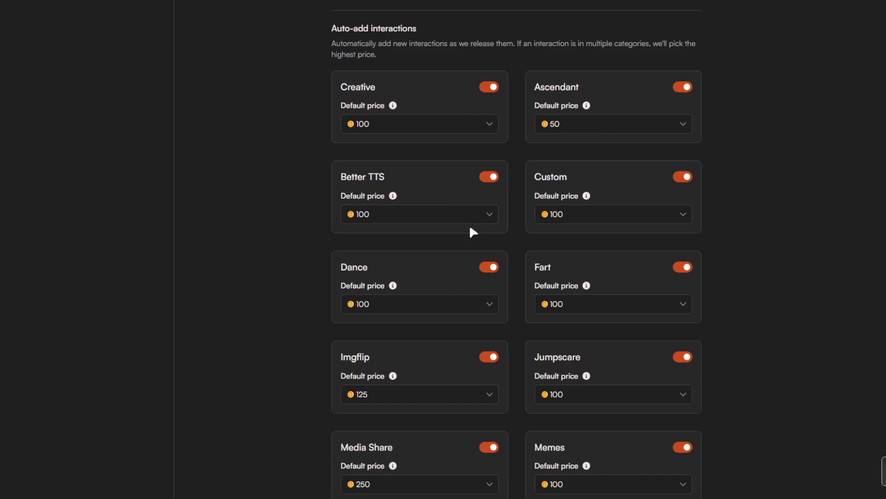
scroll(469, 223, "up", 20)
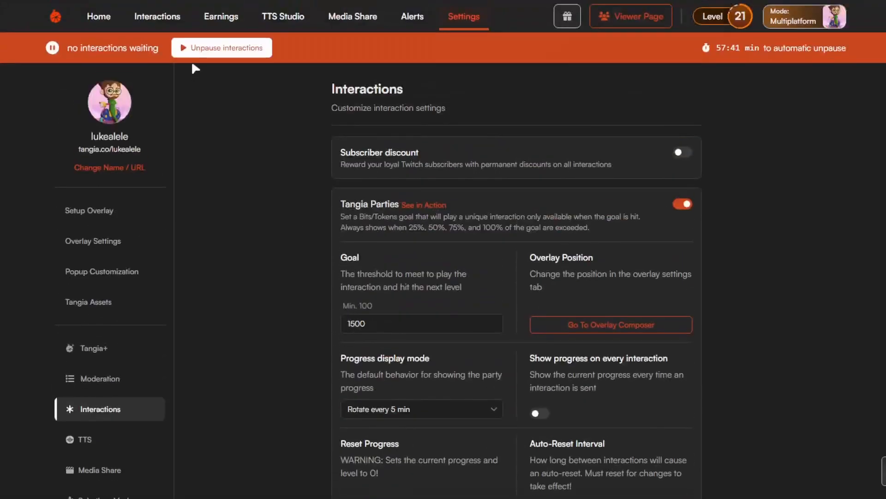
left_click(175, 24)
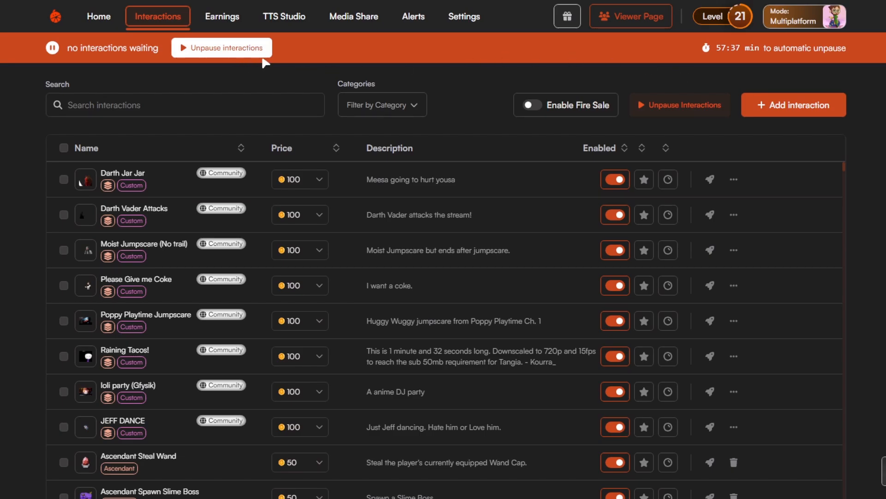
left_click(237, 52)
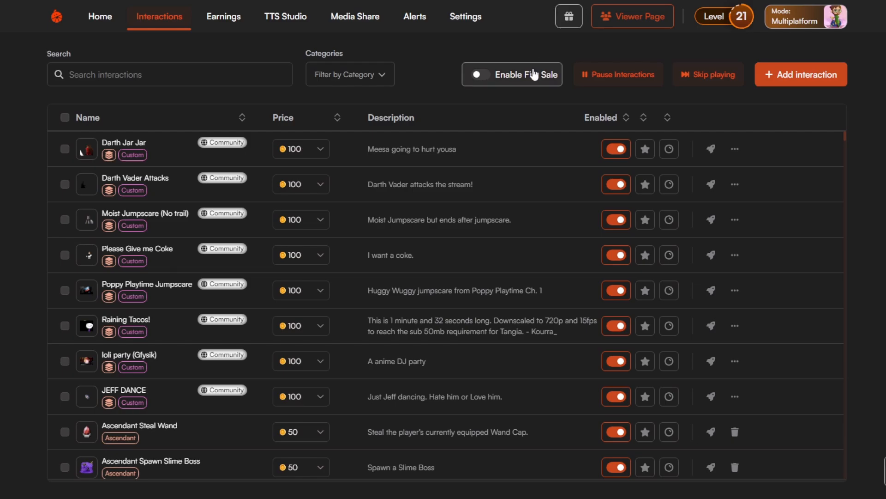
Examine the Fire Sale discount and its available percentage-off options without enabling the sale.
left_click(515, 75)
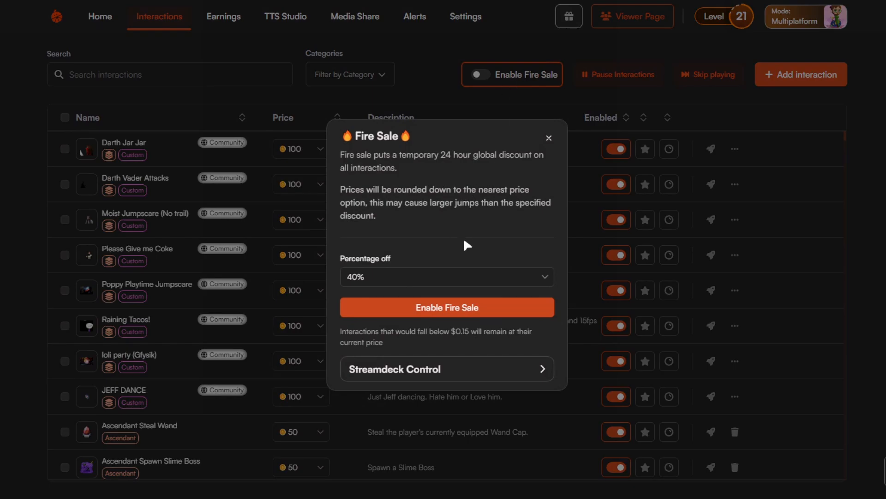
left_click(442, 282)
scroll(447, 317, "down", 5)
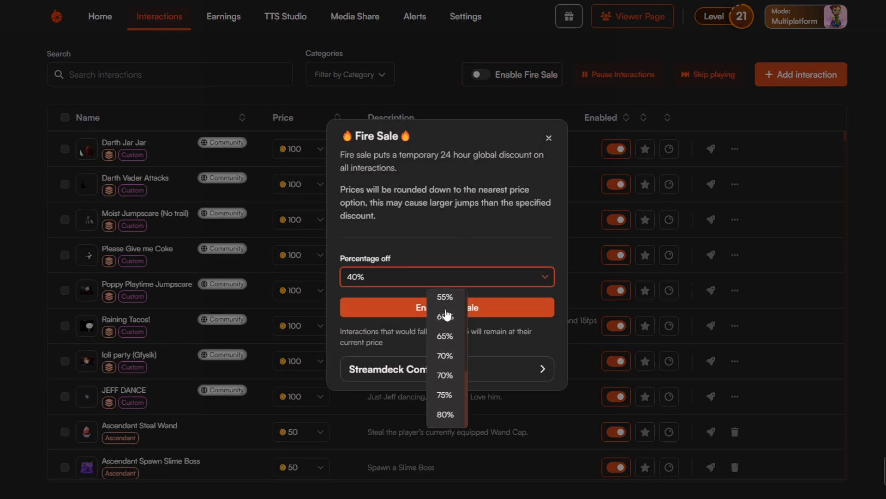
left_click(508, 226)
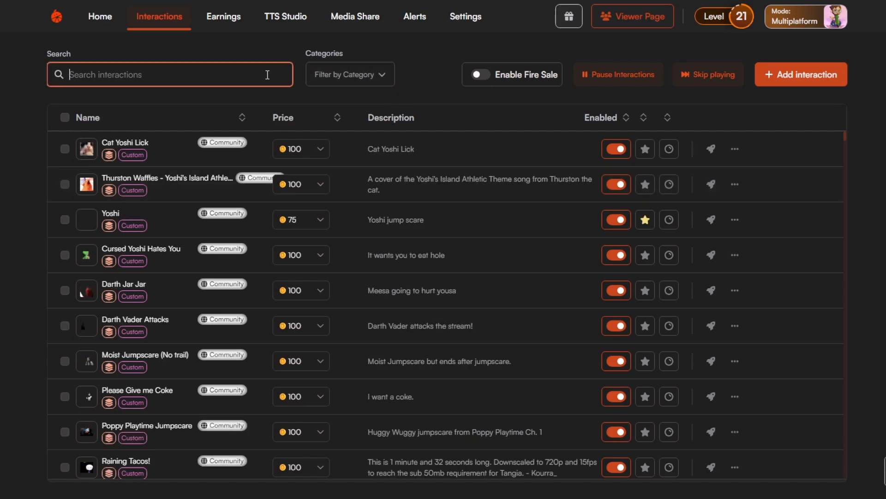
Search the interactions for "yoshi" and enable channel points for the Yoshi jump scare interaction.
type("yoshi")
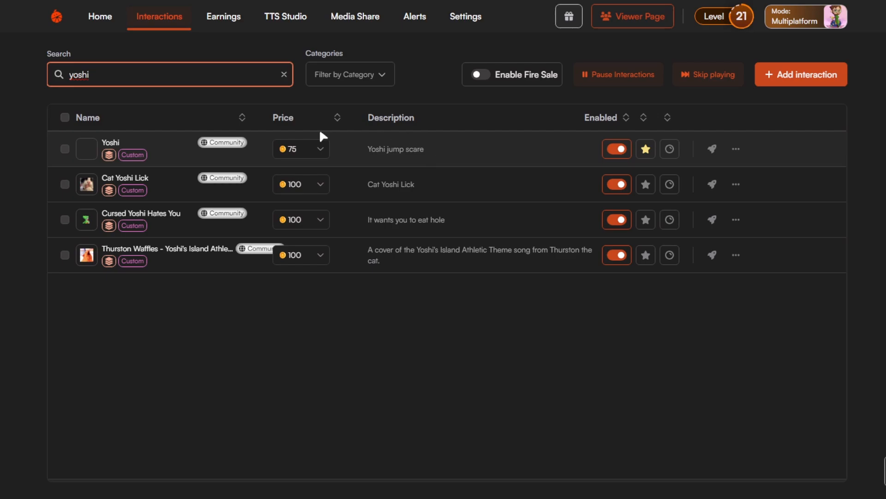
left_click(670, 152)
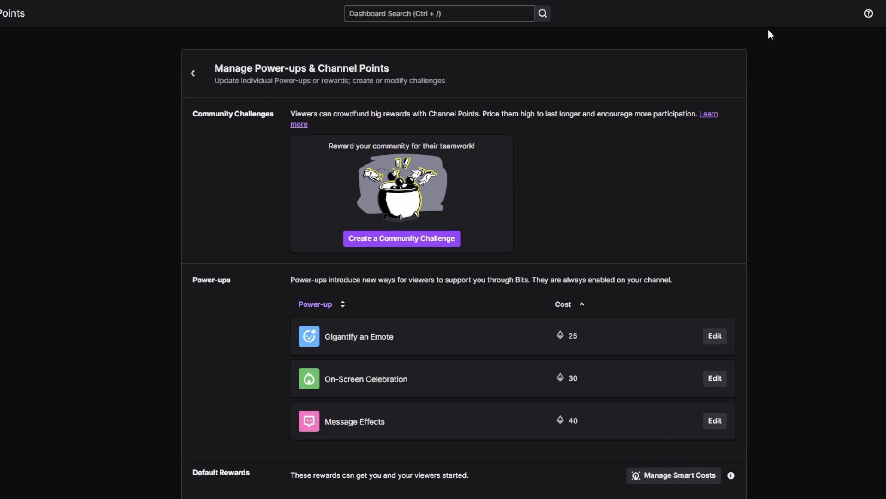
Switch to the Twitch dashboard's Power-ups & Channel Points page and locate the Yoshi reward among the custom rewards.
scroll(713, 182, "down", 2)
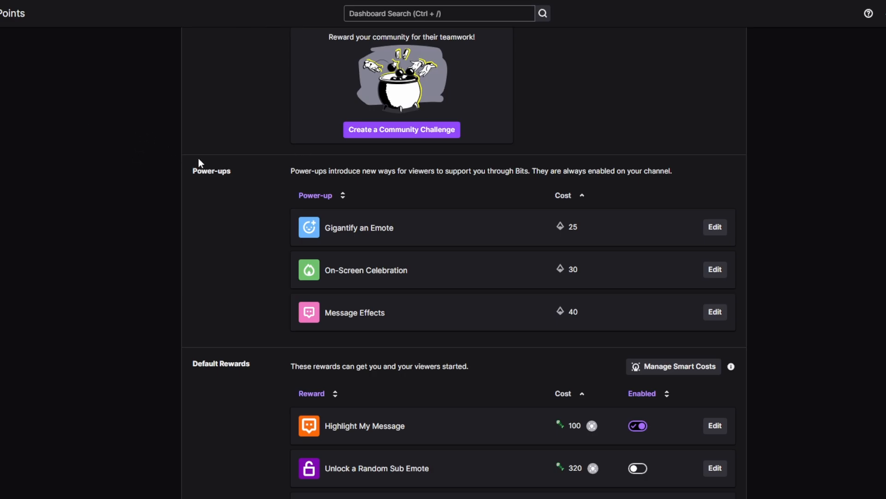
scroll(217, 289, "down", 5)
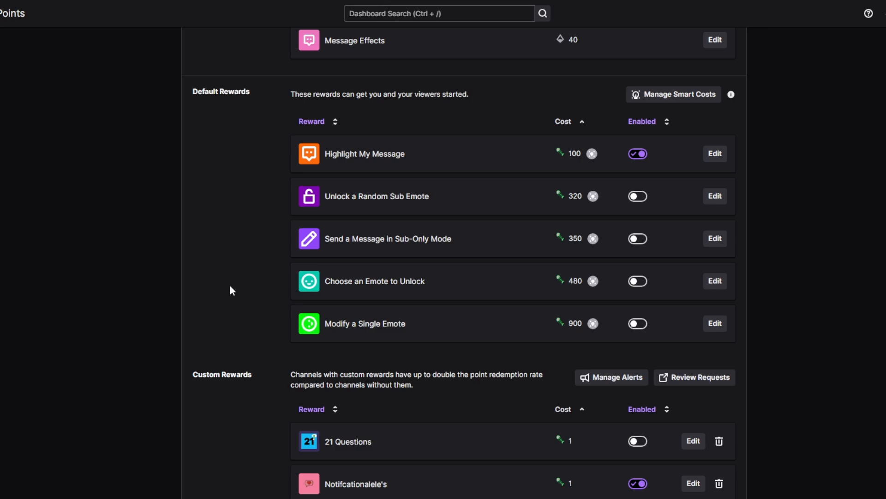
scroll(230, 284, "down", 8)
scroll(234, 279, "down", 3)
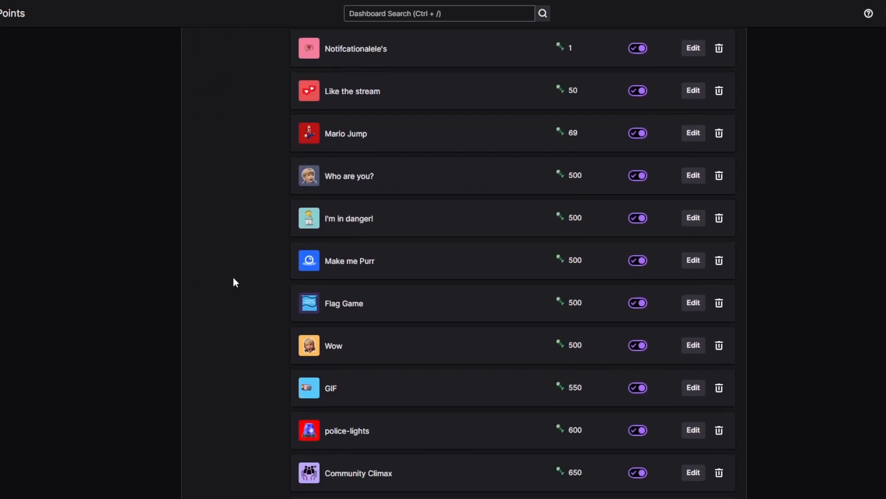
scroll(233, 276, "down", 5)
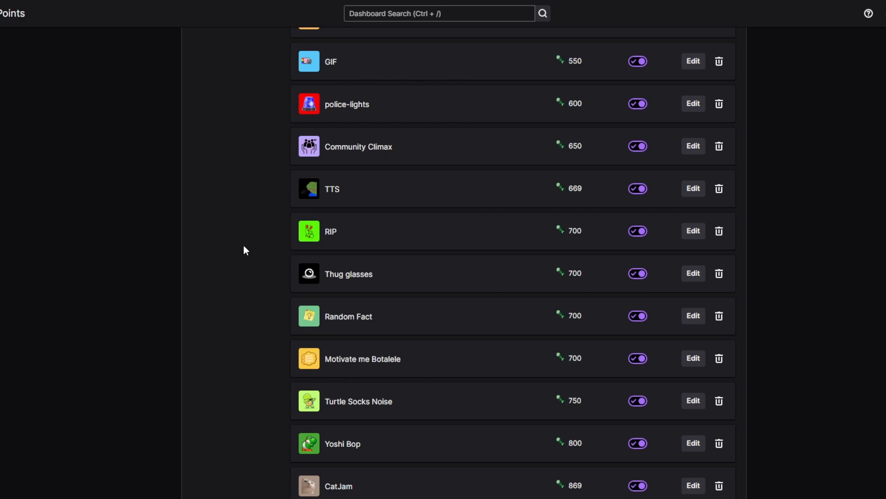
scroll(243, 250, "down", 1)
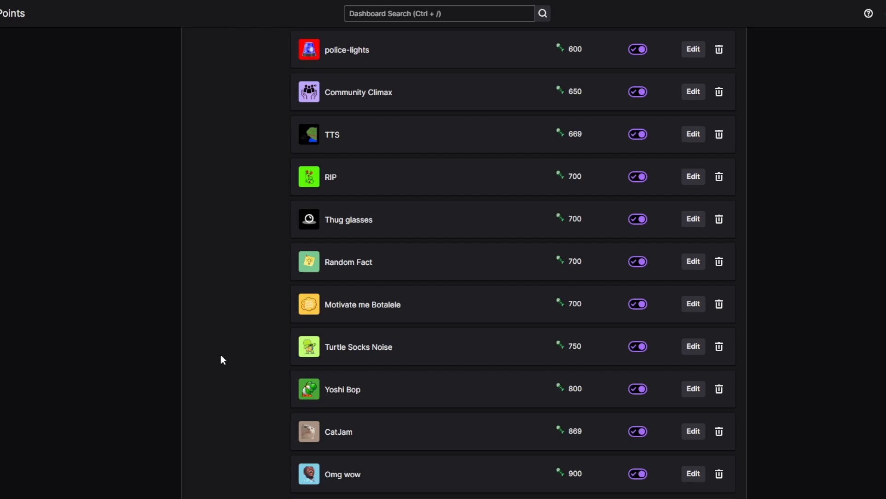
scroll(235, 393, "down", 8)
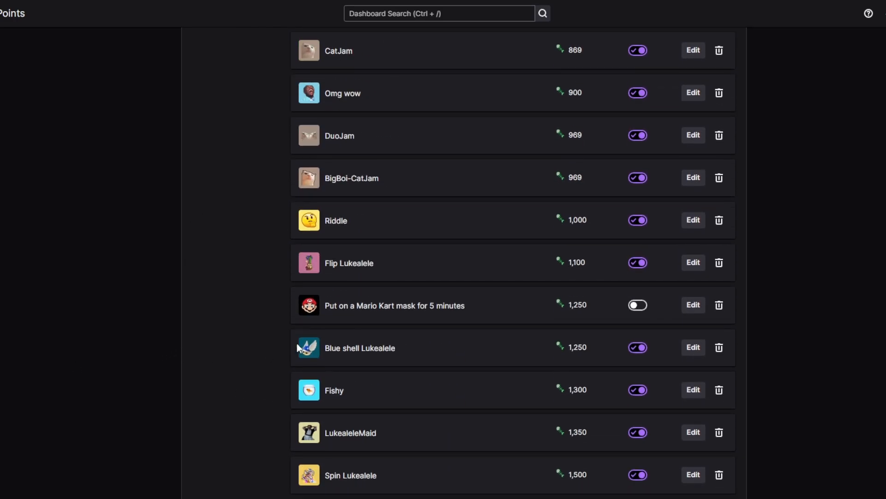
scroll(298, 347, "down", 8)
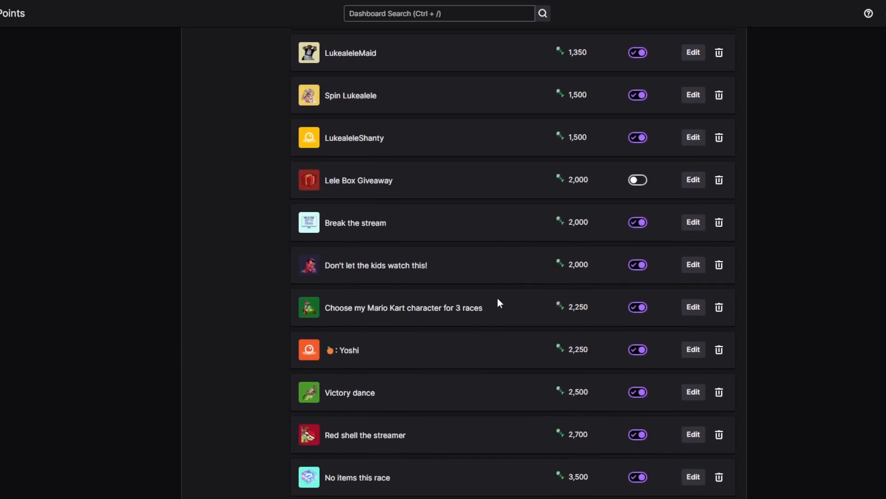
scroll(498, 300, "down", 3)
left_click_drag(335, 186, 325, 186)
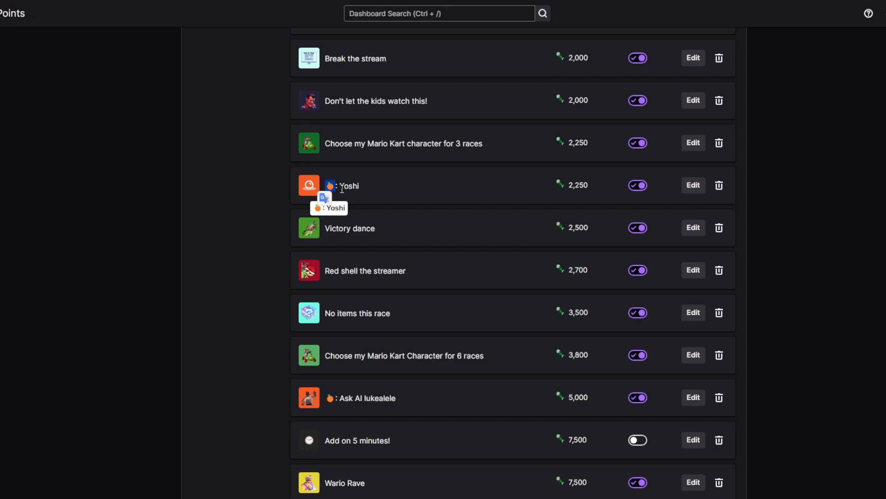
left_click(342, 189)
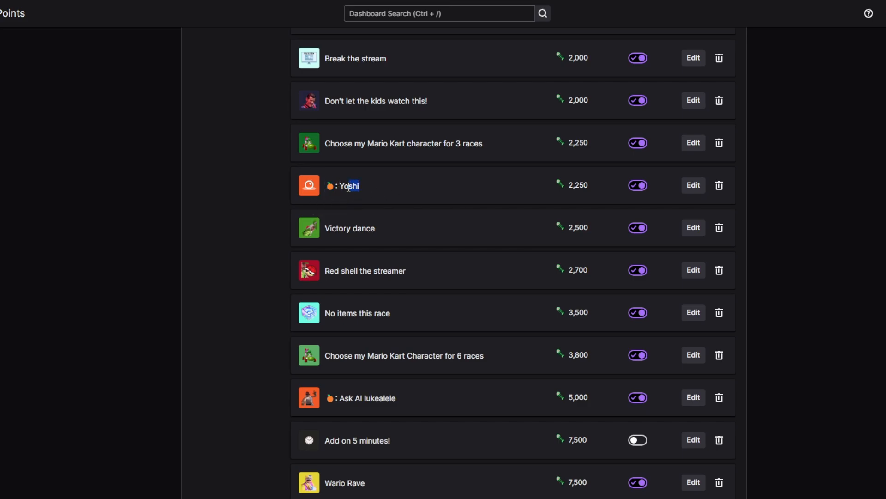
left_click_drag(349, 186, 340, 187)
left_click(357, 186)
Open the Yoshi custom reward for editing and examine its name, description, cost, icon and background color settings.
left_click(693, 187)
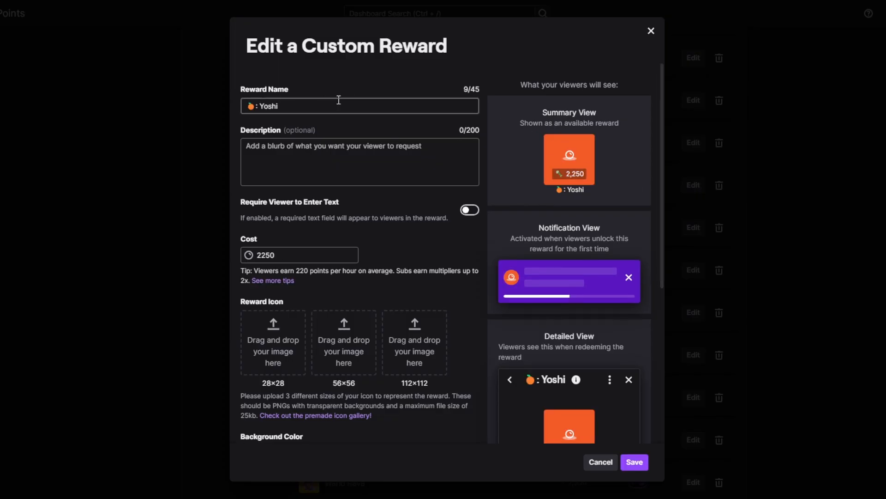
left_click(651, 31)
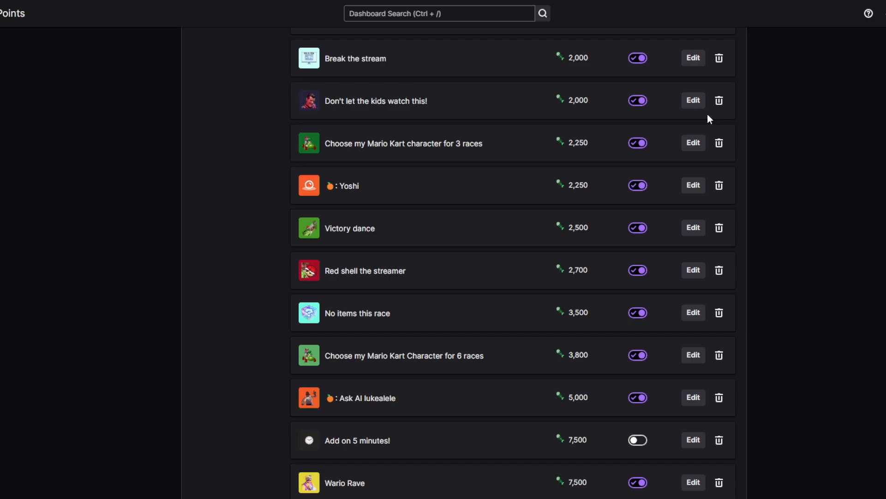
left_click(696, 190)
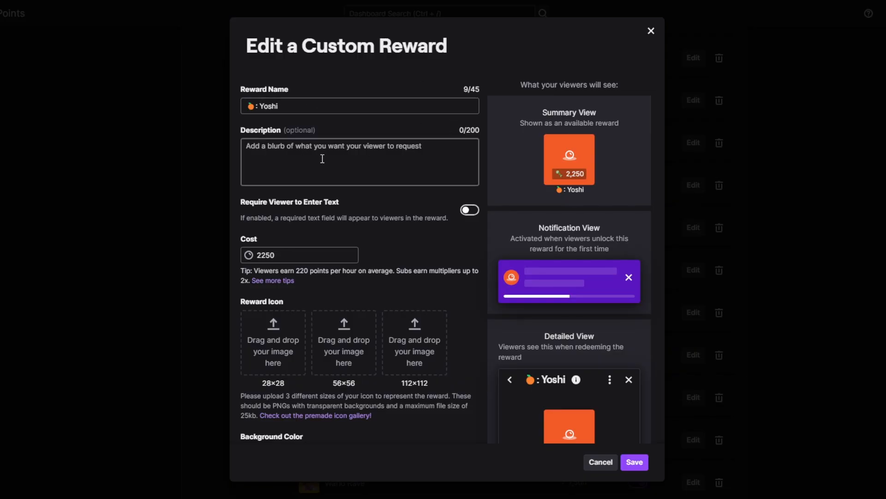
left_click(359, 158)
left_click(328, 105)
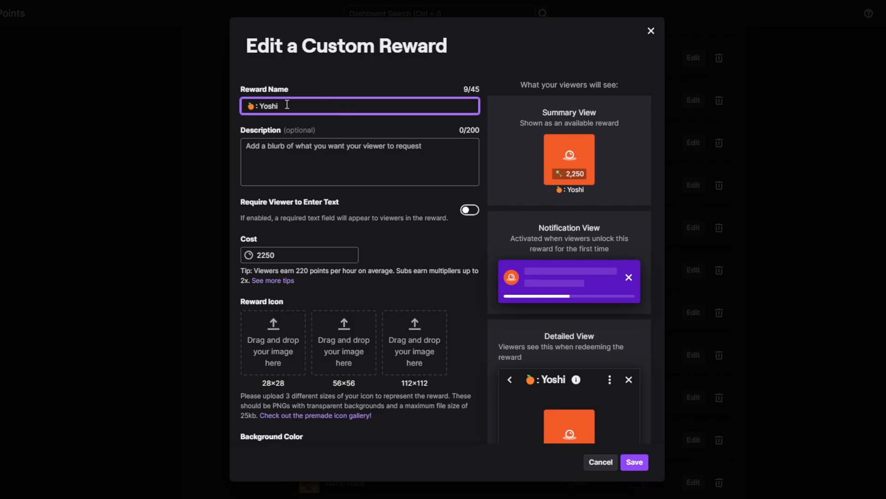
double_click(265, 254)
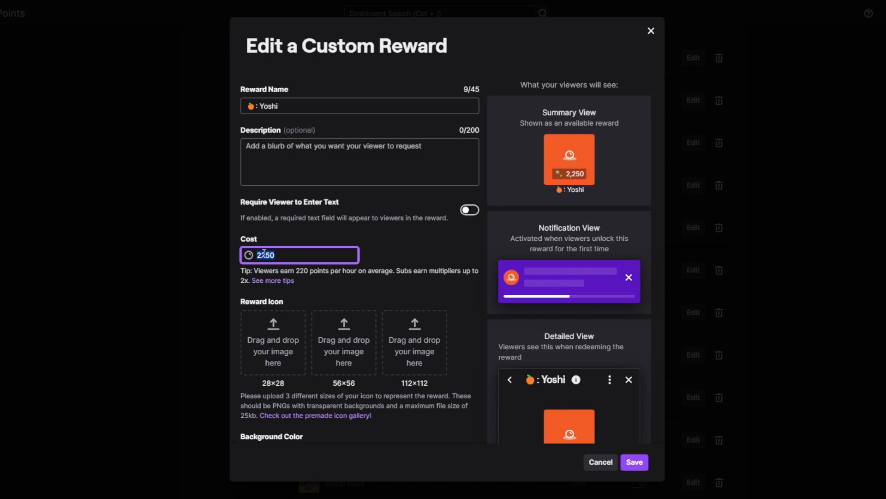
left_click(397, 270)
scroll(412, 349, "down", 2)
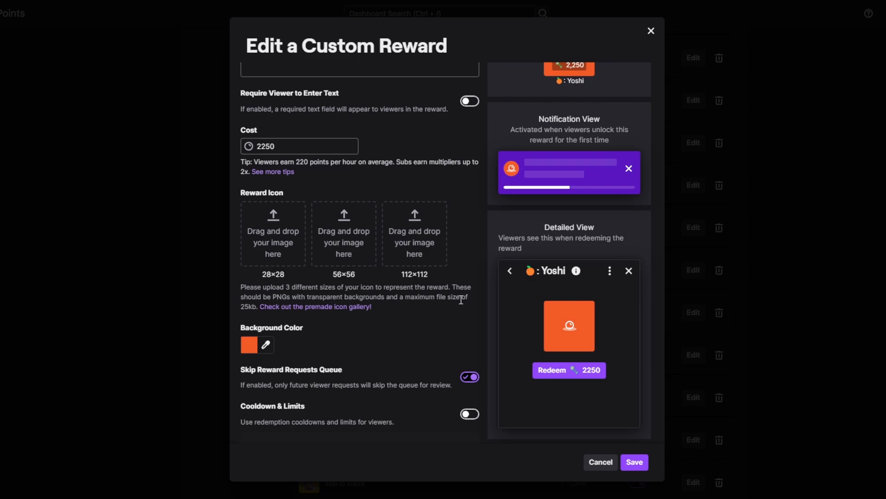
Try out the Cooldown & Limits option of the Yoshi reward and turn it back off.
scroll(461, 300, "down", 3)
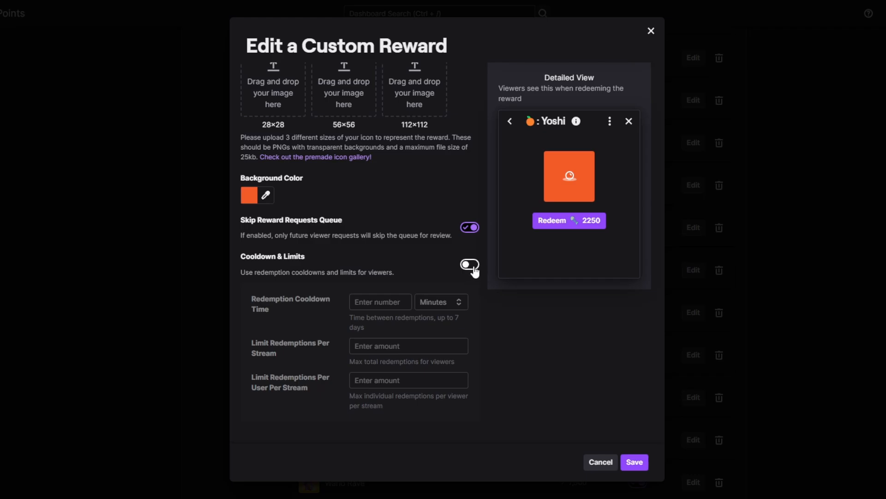
left_click(474, 264)
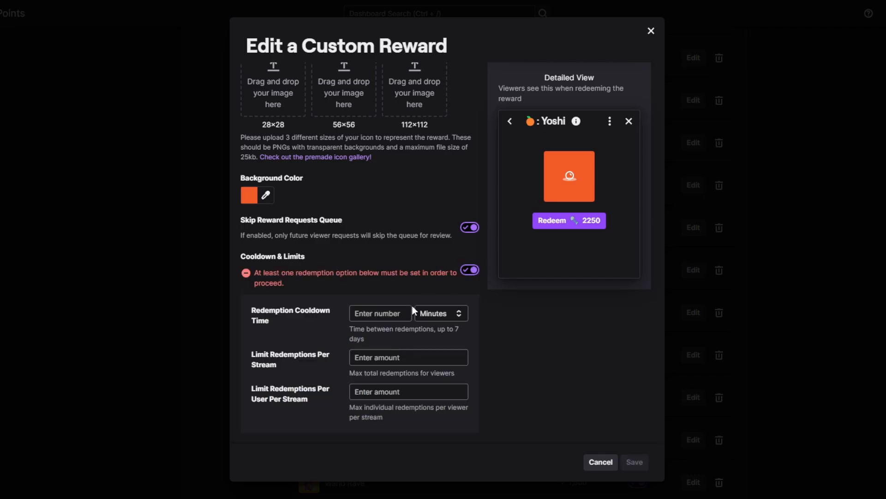
left_click(475, 271)
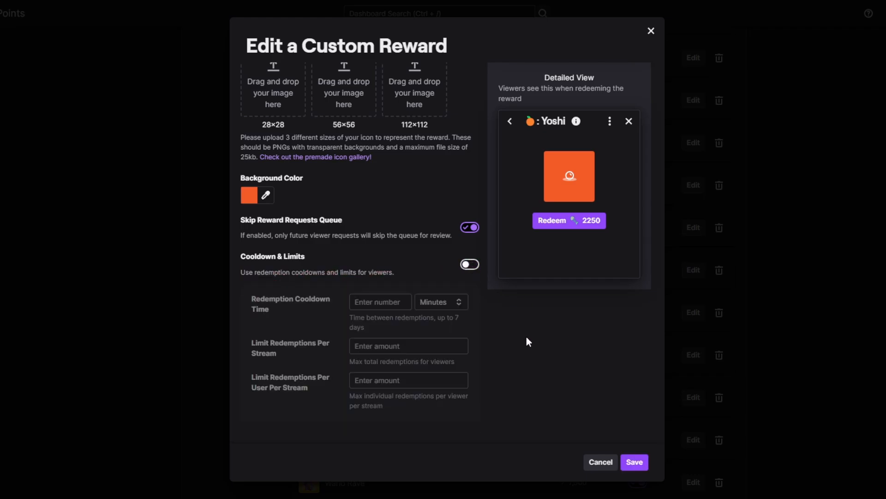
scroll(526, 338, "up", 6)
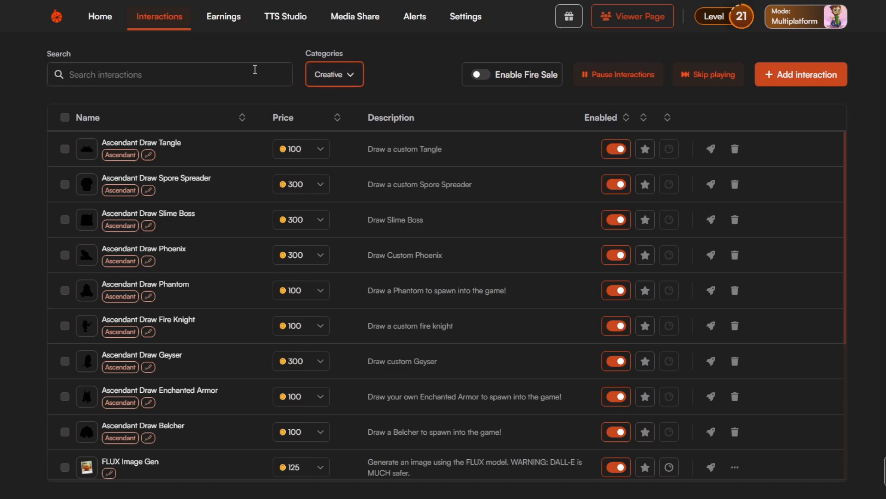
In the Tangia interactions list, examine the category filter choices and look through the interactions filtered to Creative.
left_click(347, 75)
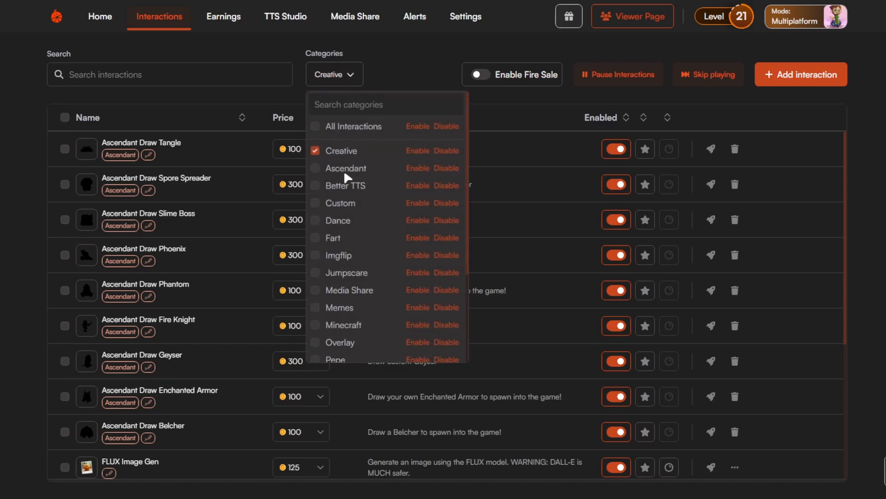
left_click(505, 111)
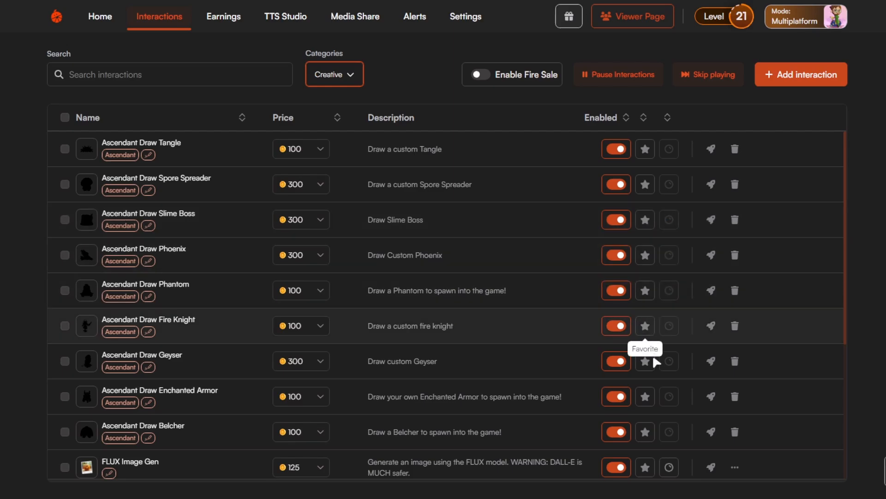
scroll(660, 376, "down", 5)
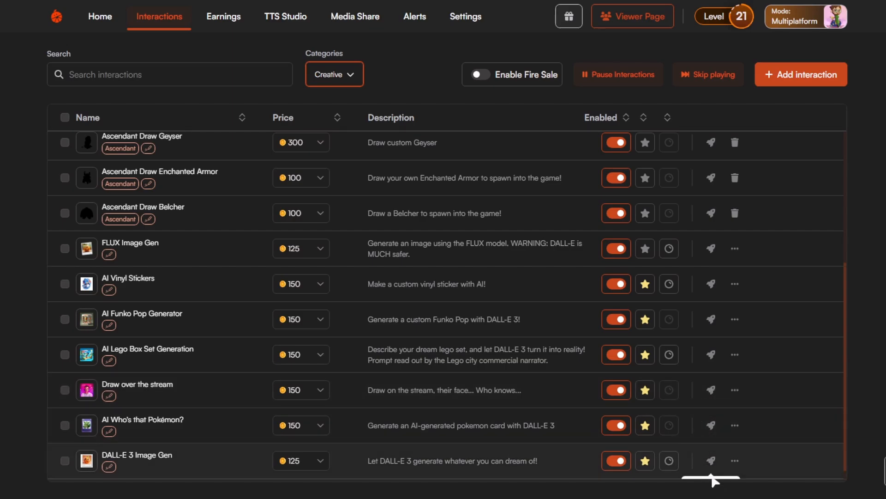
left_click(713, 497)
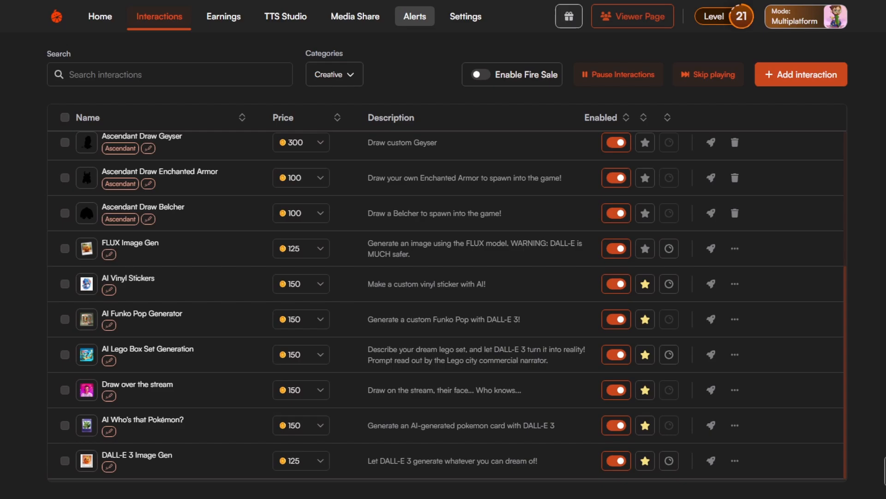
Create a new Tangia alert flow with New Follower as its trigger.
left_click(417, 20)
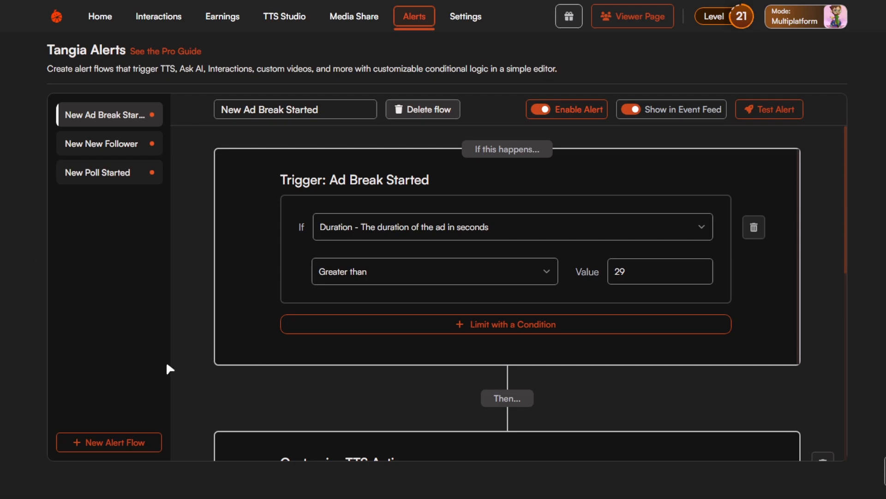
left_click(140, 447)
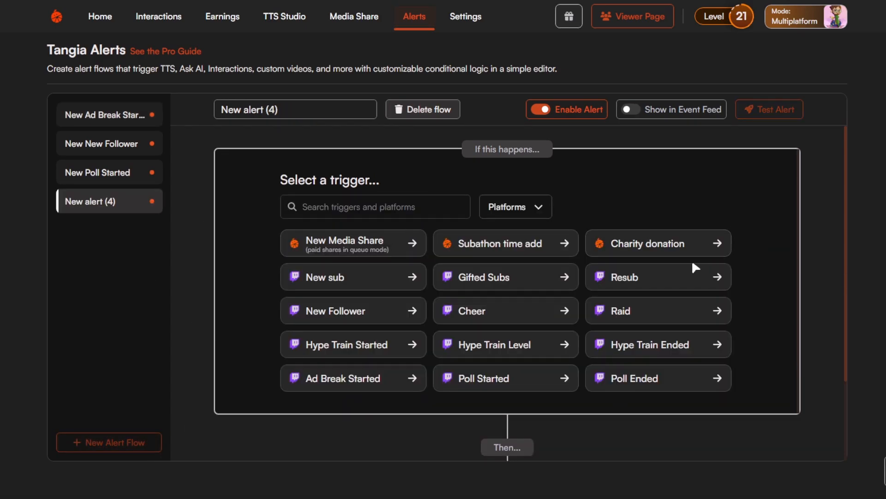
scroll(670, 277, "down", 2)
scroll(665, 291, "up", 2)
left_click(368, 316)
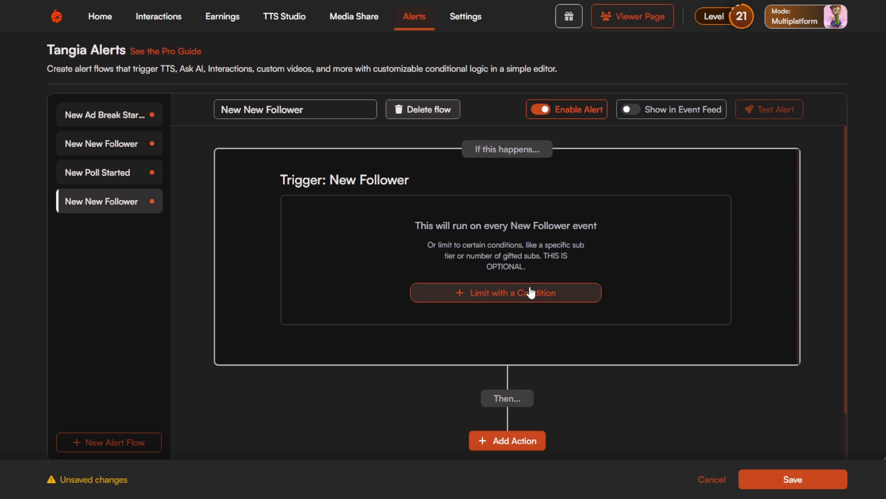
Add an action slot to the New Follower flow, then try a Follower Name condition on the trigger and remove it.
left_click(519, 440)
scroll(637, 354, "down", 2)
scroll(568, 296, "up", 2)
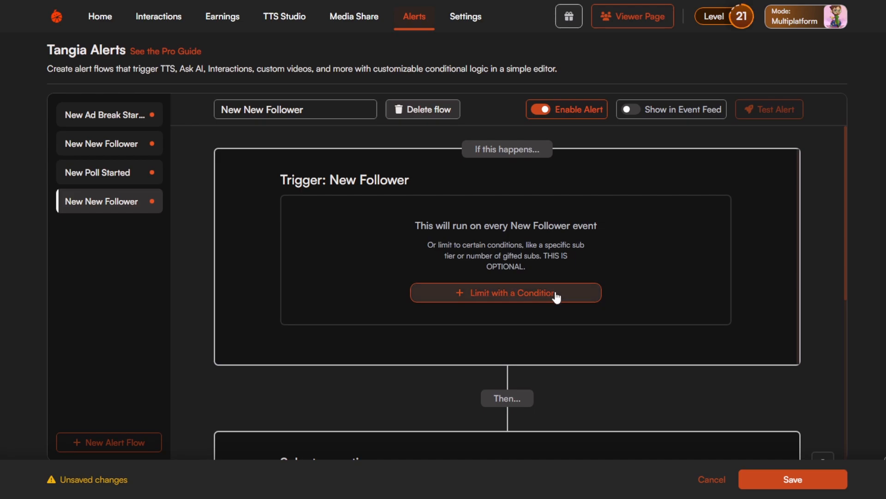
left_click(556, 295)
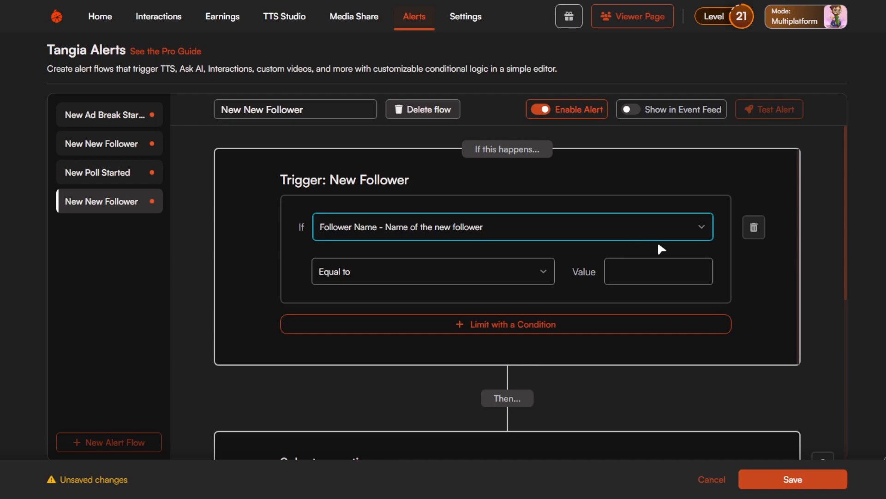
left_click(754, 227)
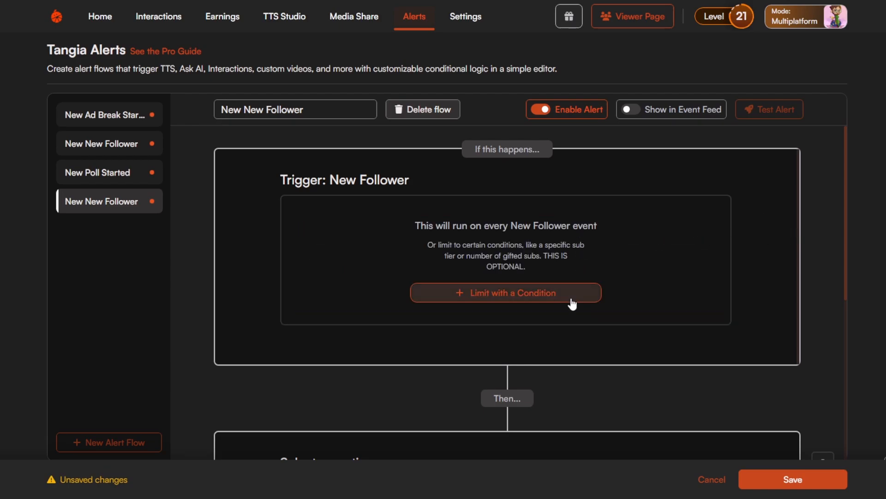
Make the flow's action an Overlay Interaction and choose Ai Plankton Pink Pony Club as the interaction.
scroll(575, 323, "down", 5)
scroll(579, 334, "up", 4)
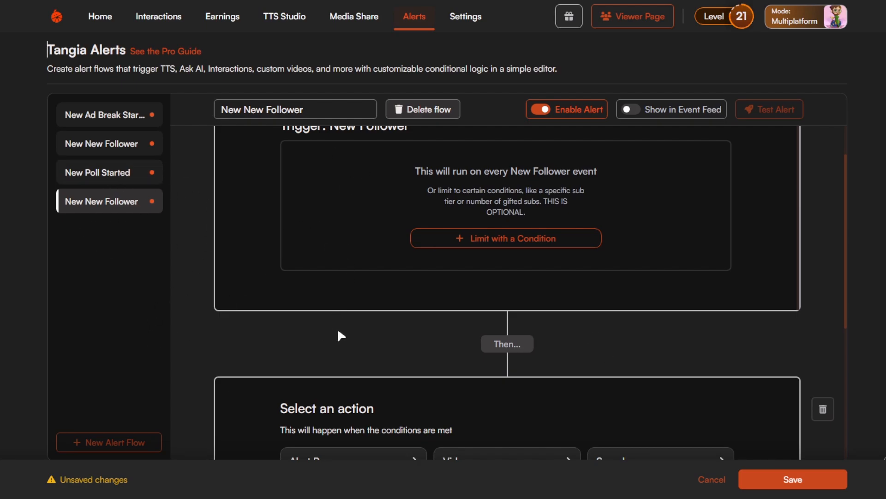
scroll(423, 342, "down", 3)
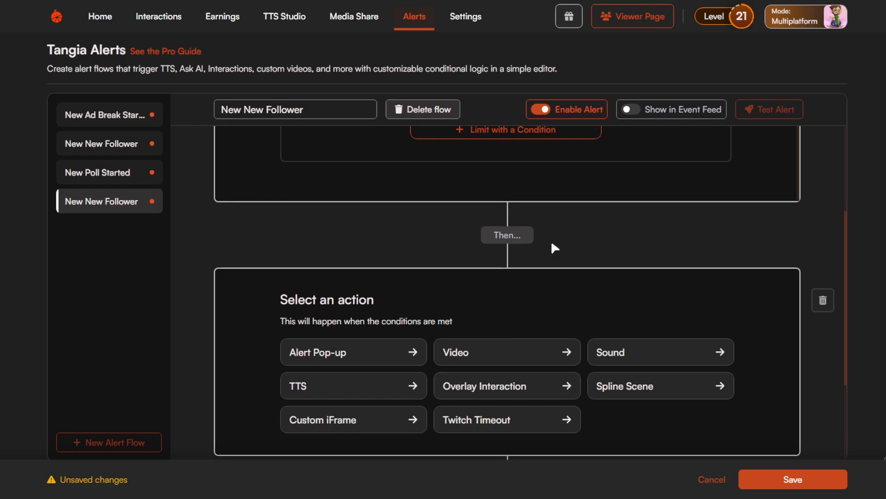
scroll(554, 245, "up", 2)
scroll(574, 242, "up", 1)
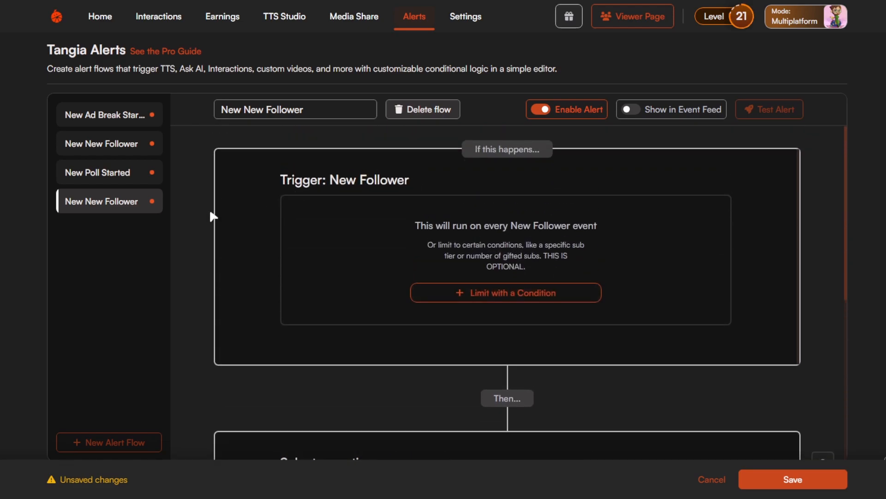
scroll(544, 356, "down", 2)
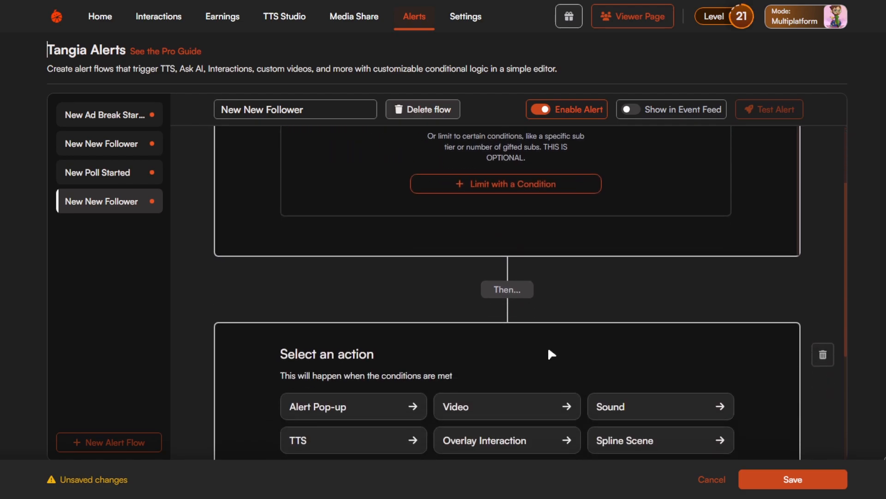
scroll(517, 297, "down", 3)
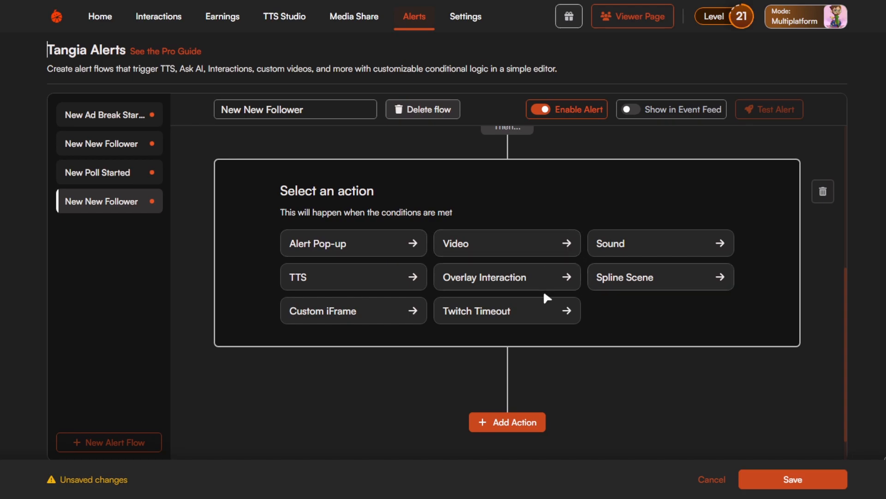
left_click(536, 277)
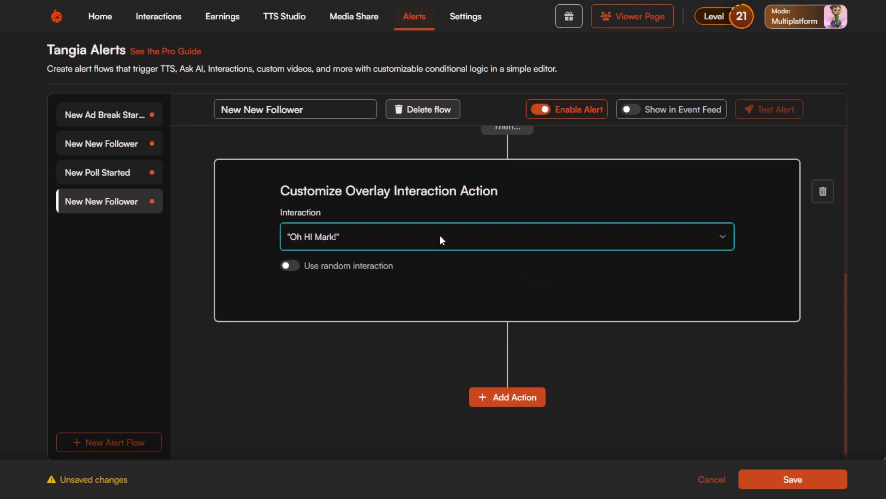
left_click(536, 282)
scroll(671, 269, "up", 3)
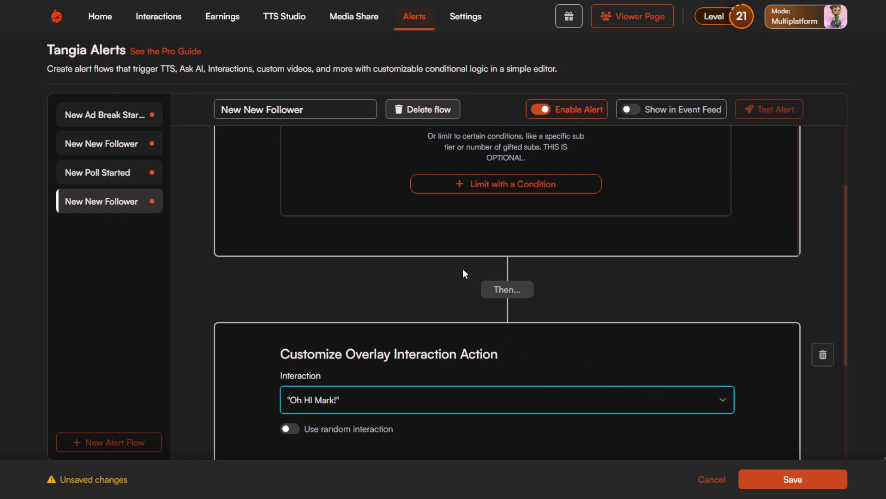
left_click(449, 264)
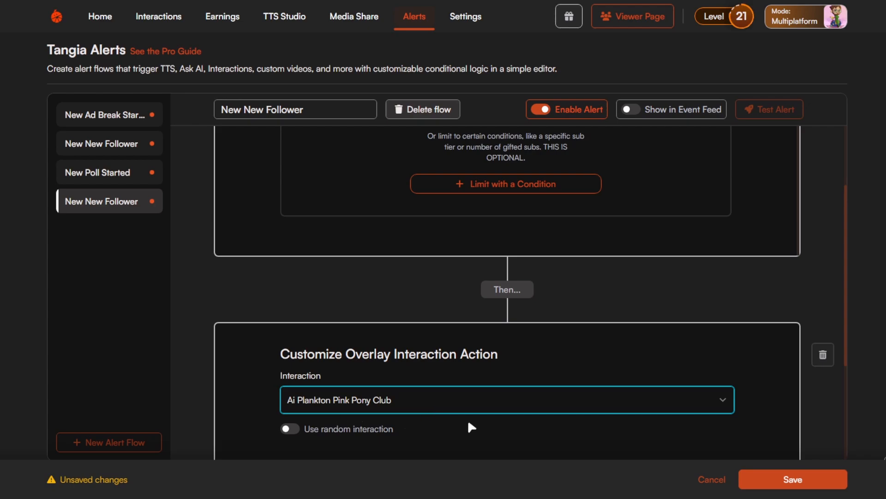
Turn on the random interaction option for the Overlay Interaction action and review the flow's trigger and action.
scroll(490, 408, "down", 1)
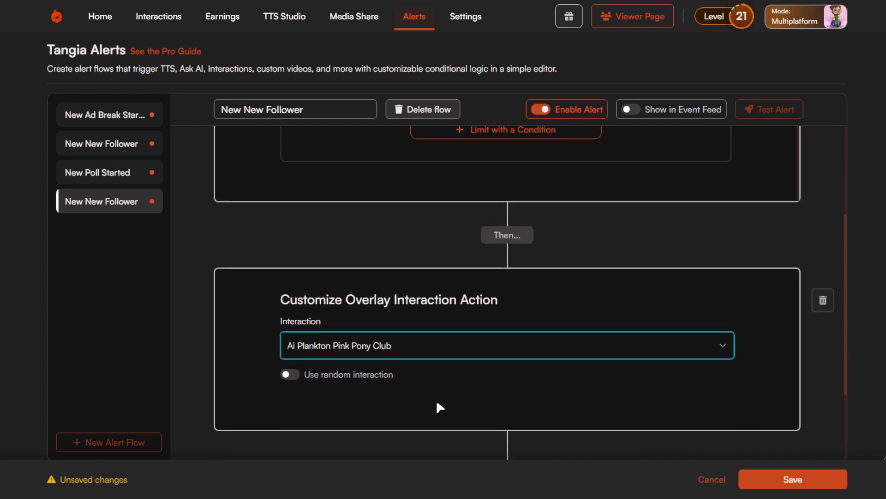
left_click(294, 383)
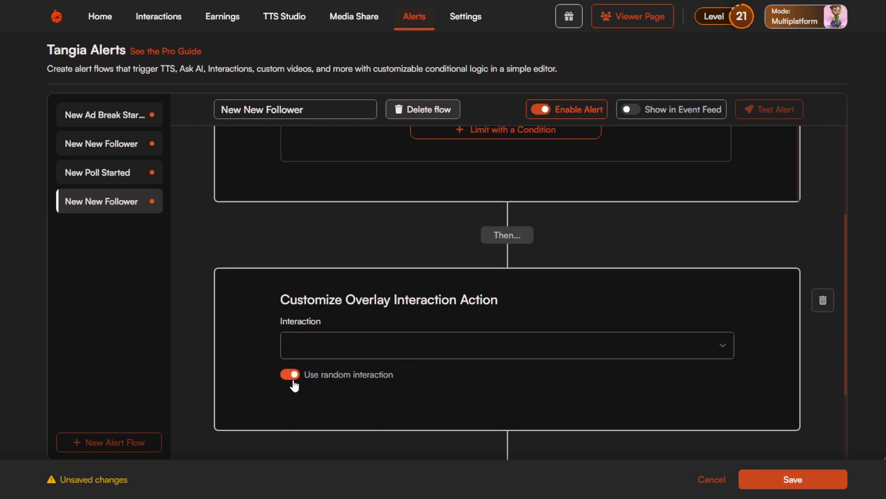
scroll(665, 372, "up", 4)
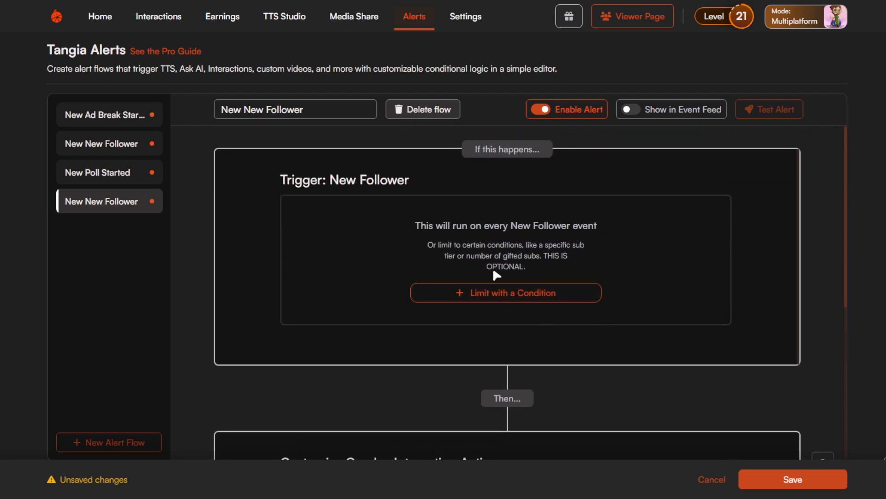
scroll(426, 337, "down", 3)
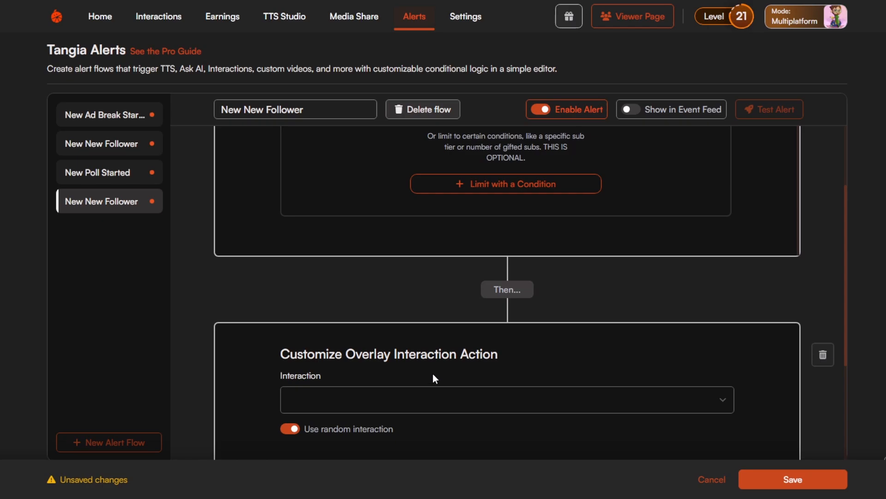
scroll(507, 358, "down", 4)
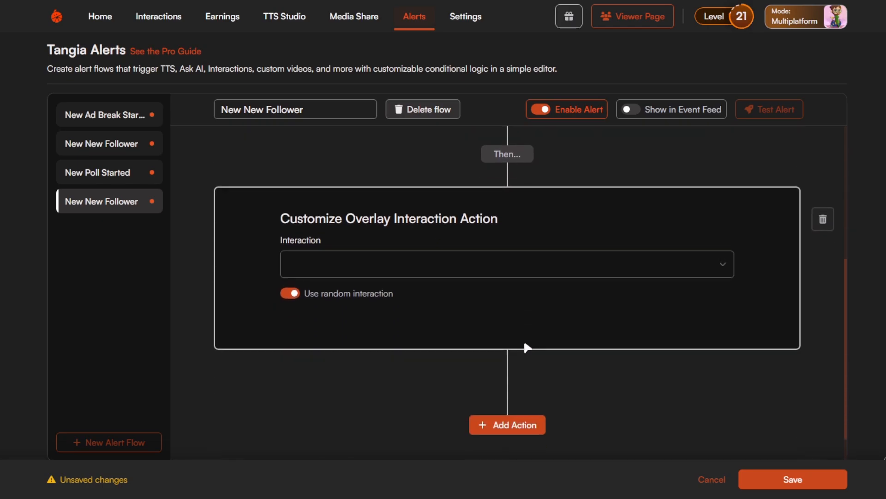
Save the New Follower alert flow and run a test of the alert.
left_click(778, 483)
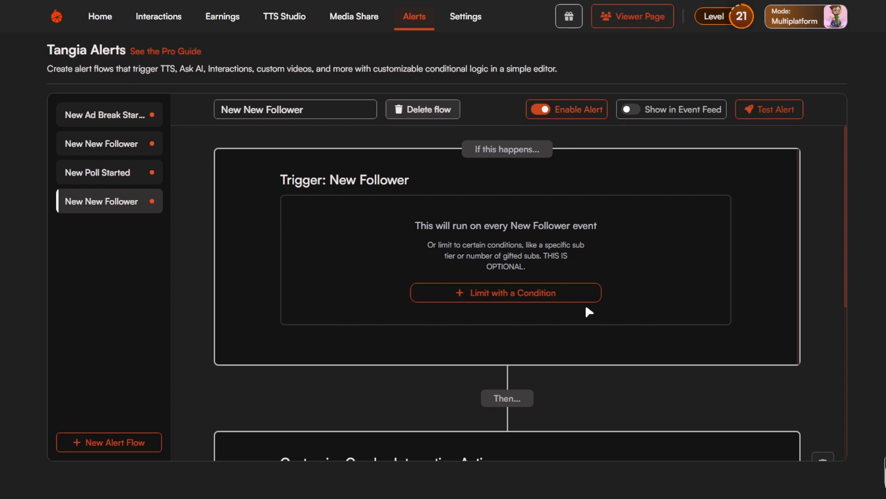
scroll(666, 328, "down", 7)
scroll(569, 387, "up", 7)
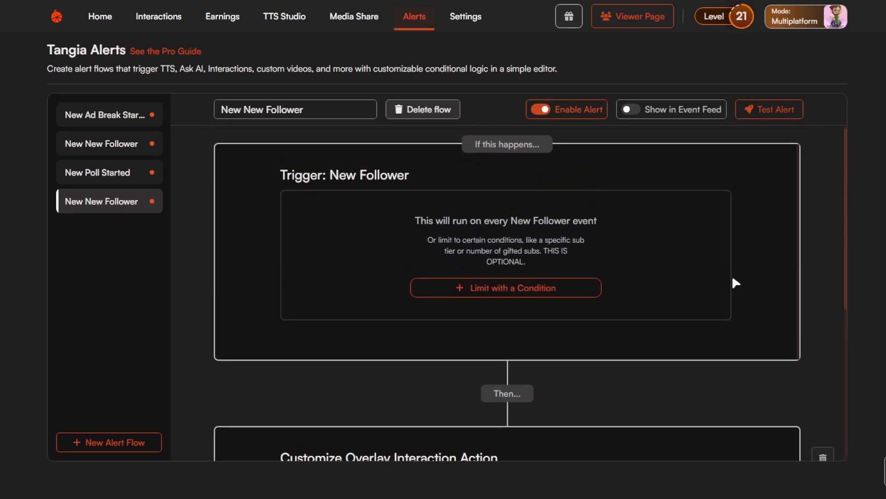
left_click(791, 119)
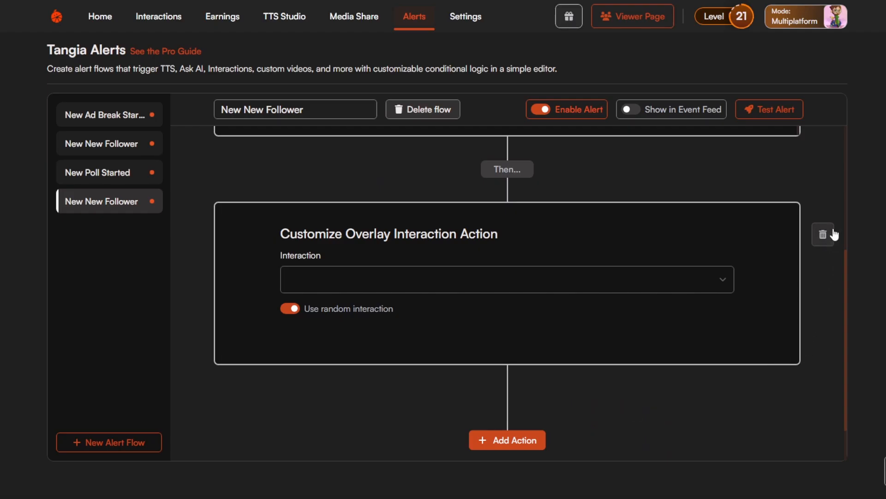
Remove the Overlay Interaction action, look through the available action types for a new one, and discard the unsaved changes.
left_click(834, 235)
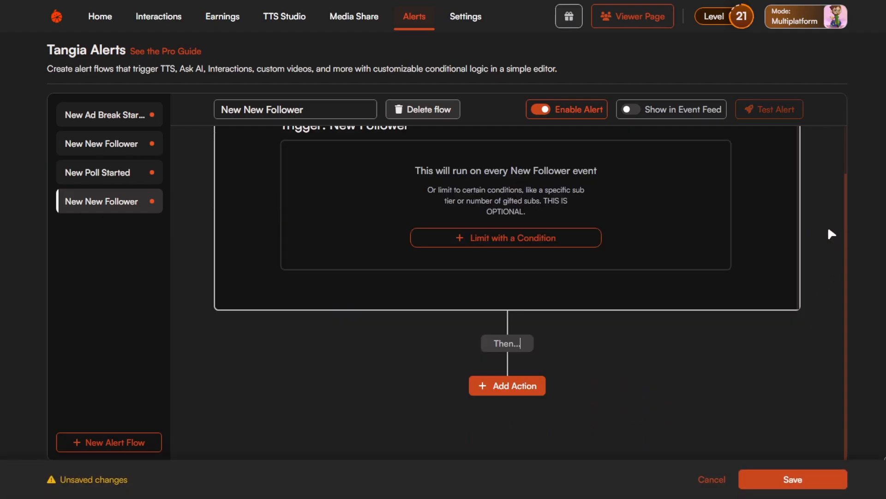
left_click(521, 389)
scroll(520, 338, "down", 6)
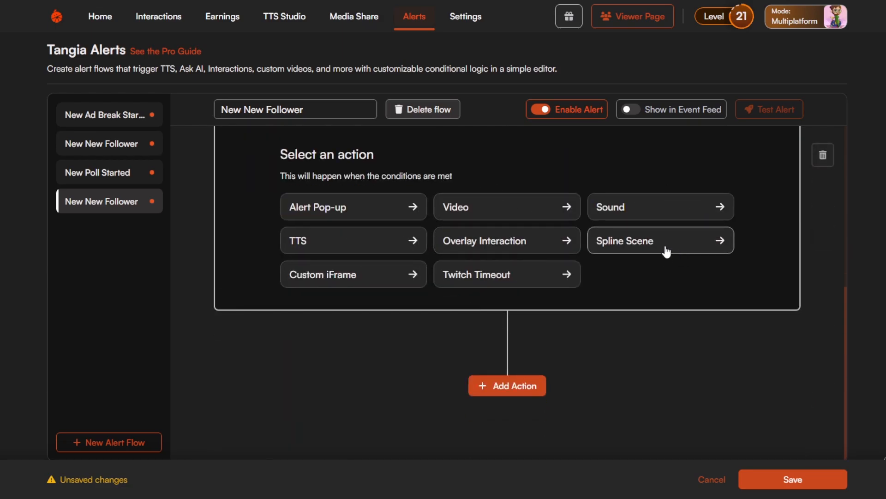
scroll(545, 286, "up", 1)
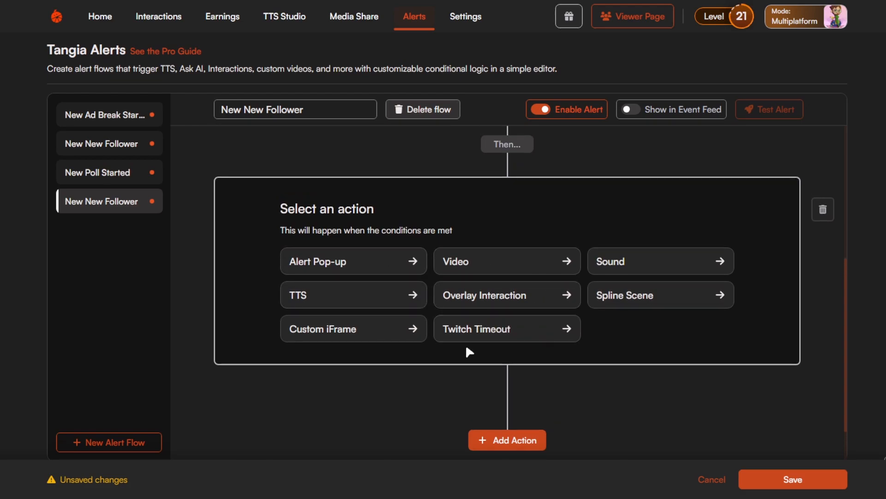
scroll(583, 370, "up", 3)
left_click(829, 321)
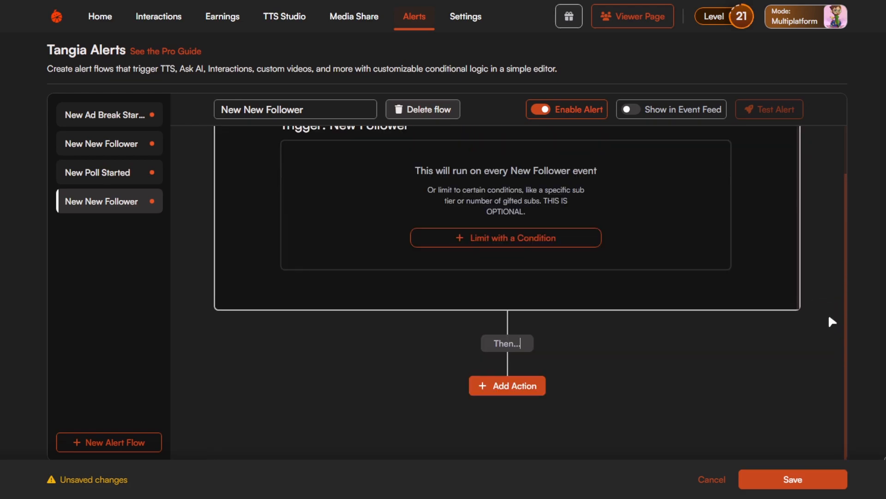
left_click(138, 203)
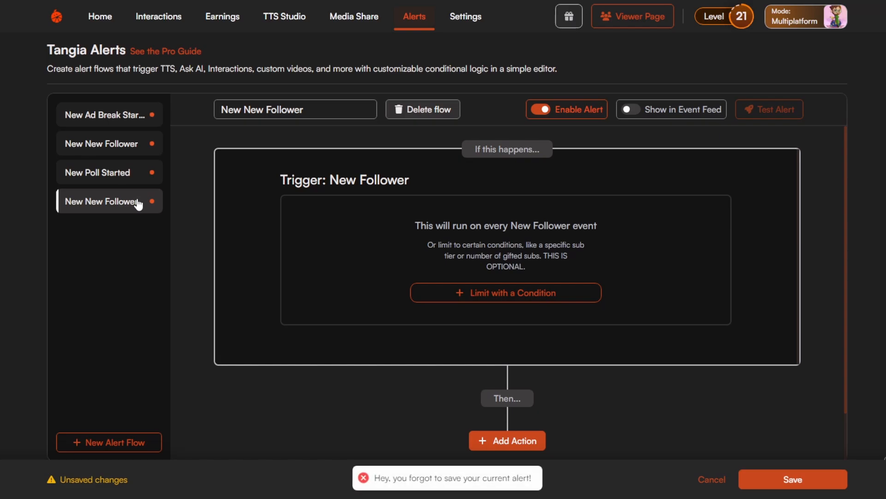
left_click(712, 480)
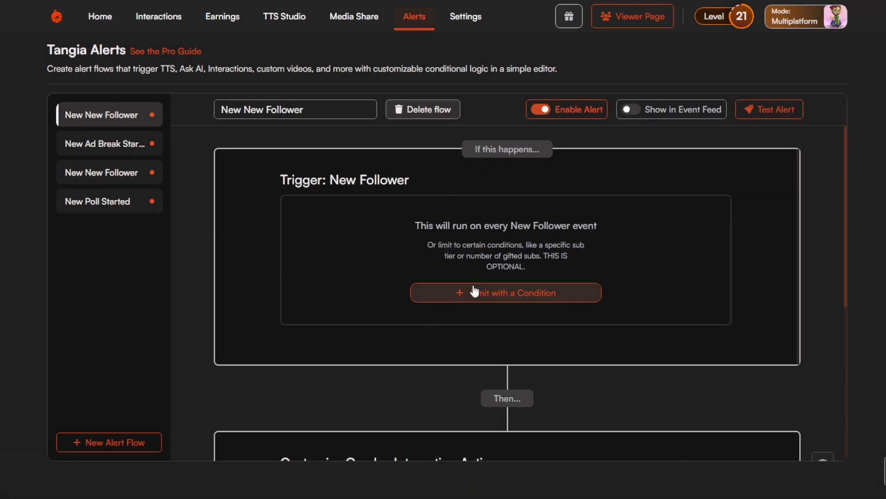
Remove the Overlay Interaction action from the New Follower flow and try to save the flow without any action.
scroll(536, 319, "down", 5)
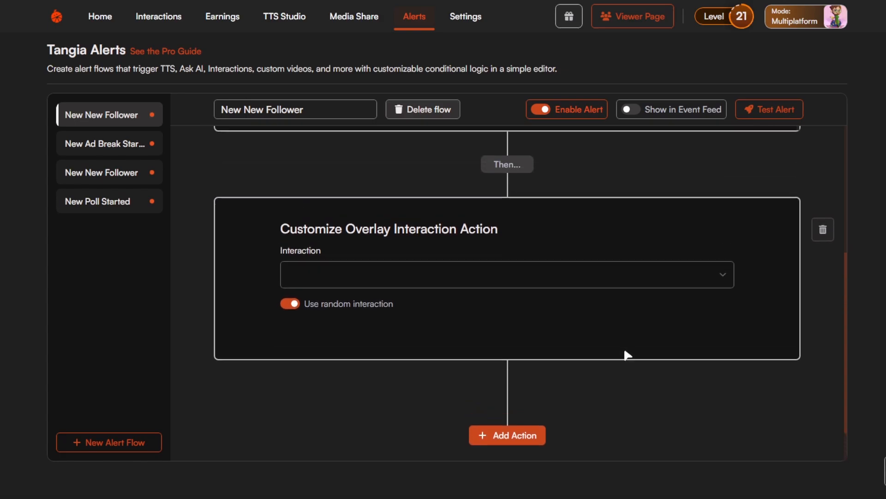
left_click(819, 235)
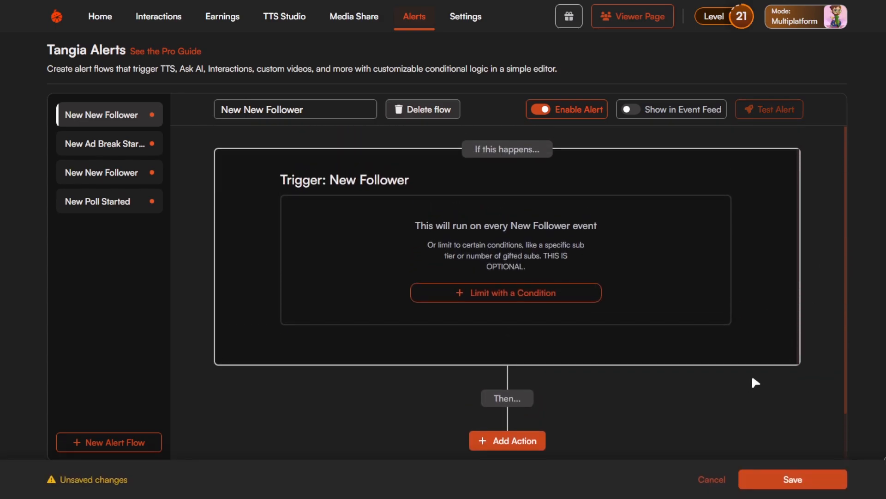
left_click(794, 482)
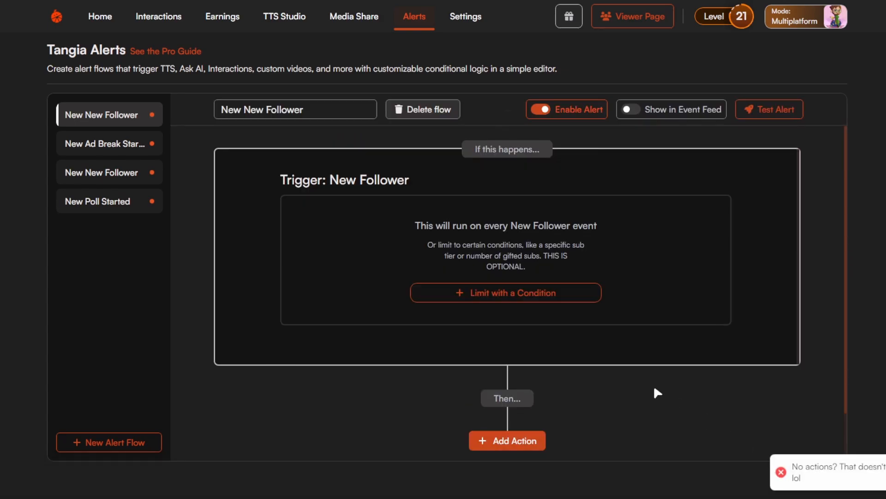
Delete both New Follower alert flows.
left_click(416, 109)
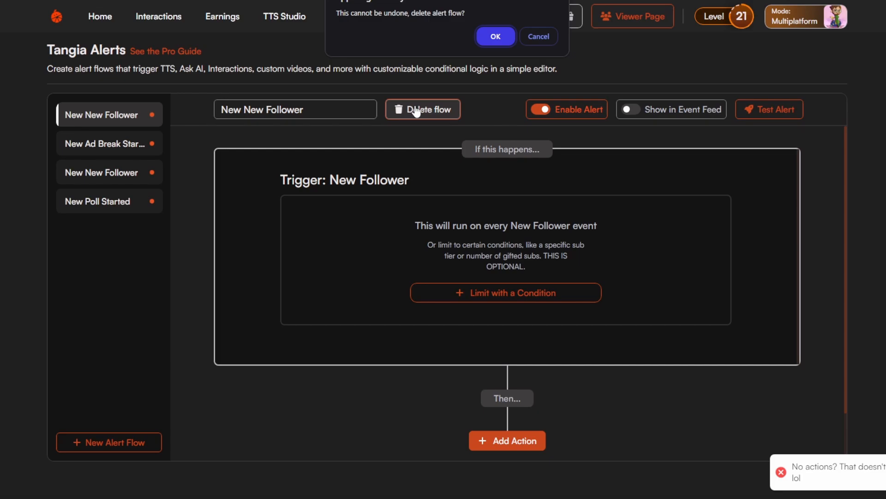
left_click(496, 38)
left_click(132, 145)
left_click(441, 112)
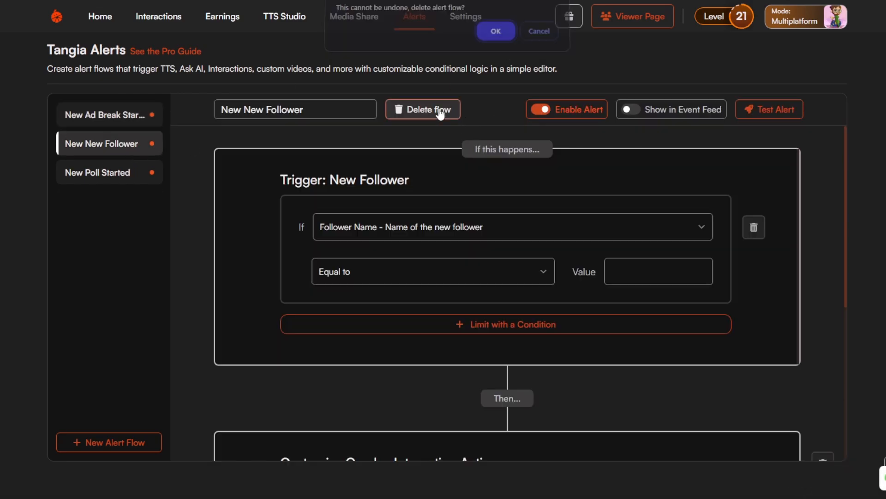
left_click(496, 31)
Open the New Ad Break Started flow and examine its duration condition and the voice and message of its TTS action.
left_click(119, 115)
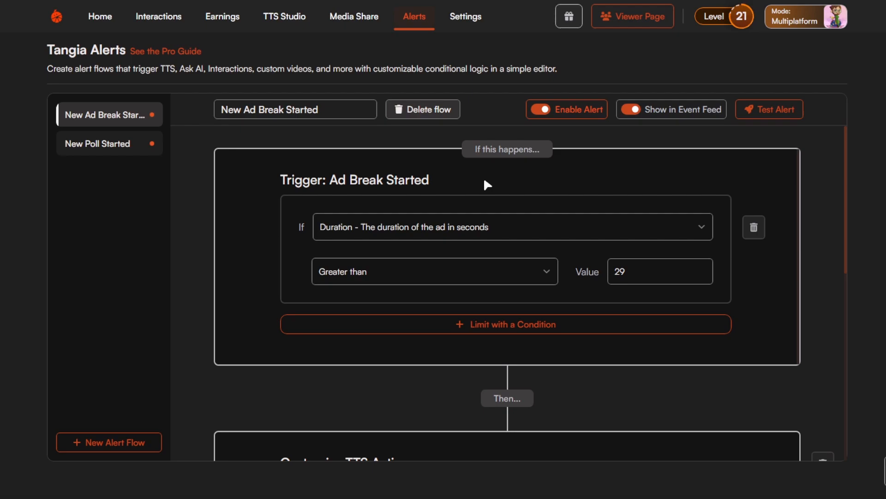
scroll(637, 208, "down", 3)
scroll(629, 242, "up", 2)
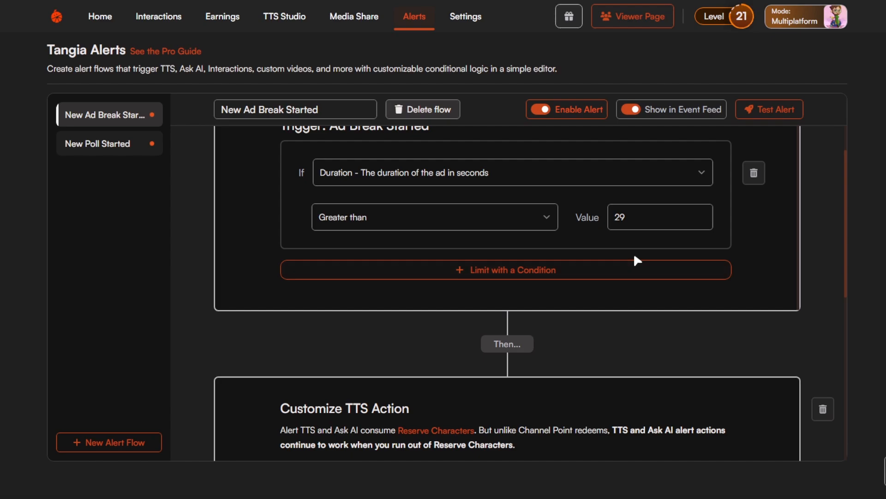
scroll(636, 259, "down", 5)
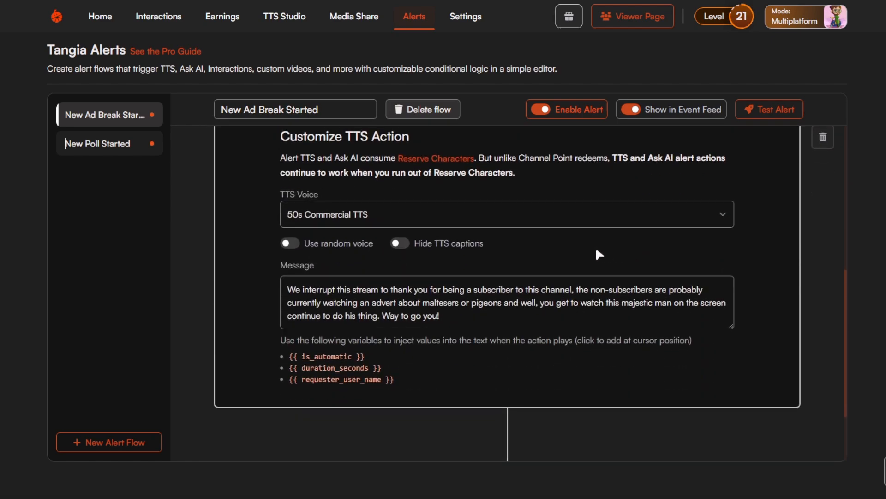
scroll(511, 276, "up", 1)
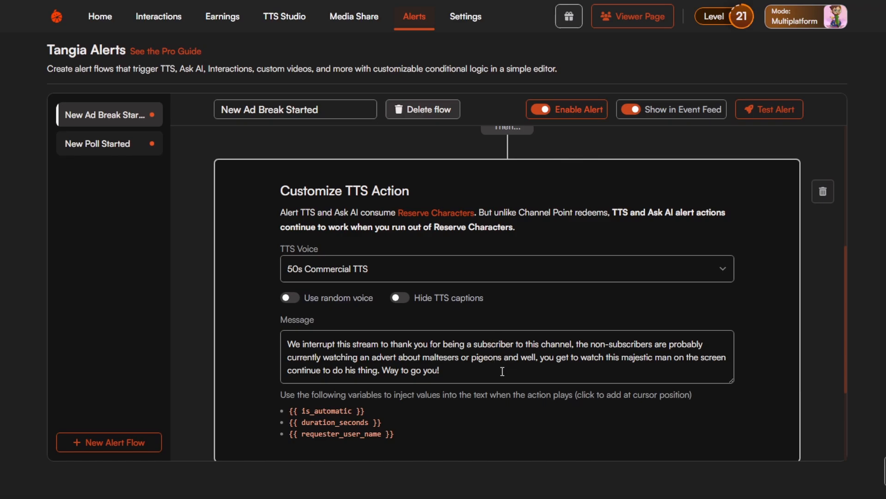
scroll(356, 278, "up", 5)
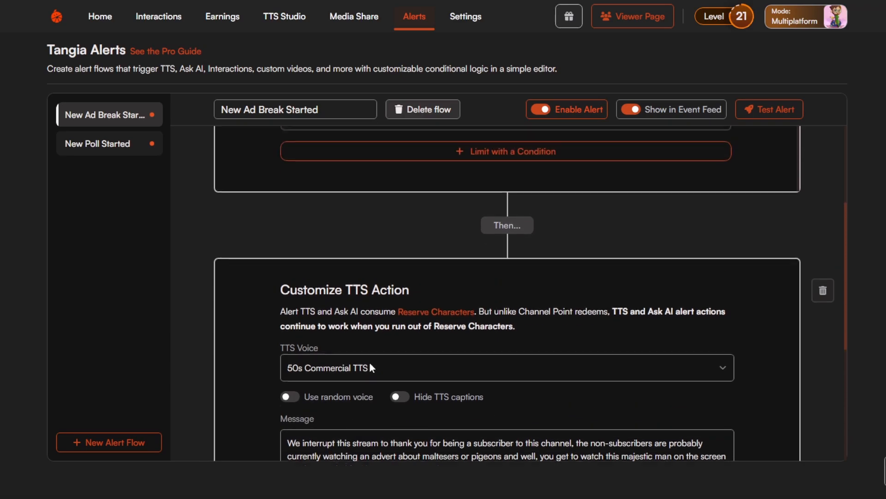
Read the full TTS message of the ad break flow, and open the New Poll Started flow to examine its trigger, voice option and message.
scroll(538, 368, "down", 4)
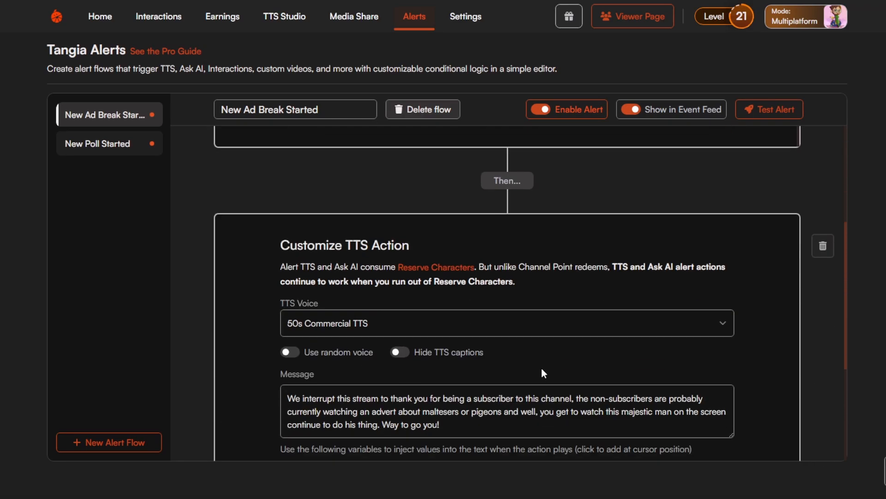
scroll(425, 333, "up", 4)
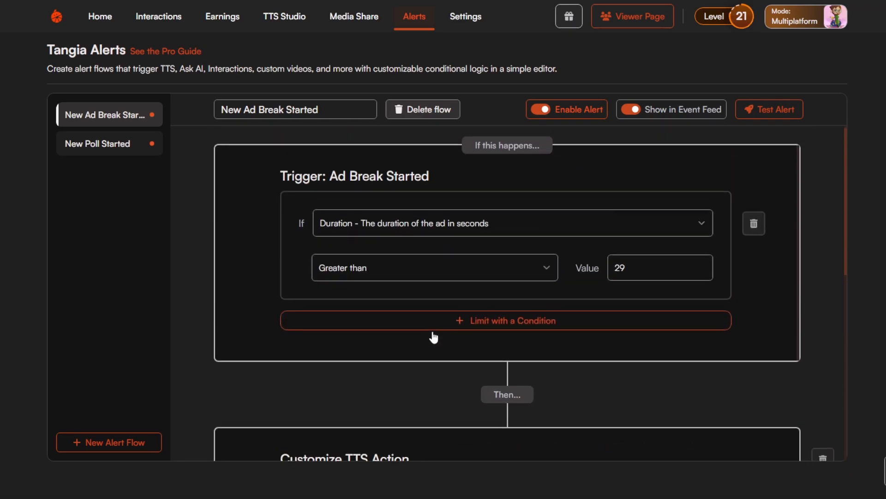
left_click(92, 144)
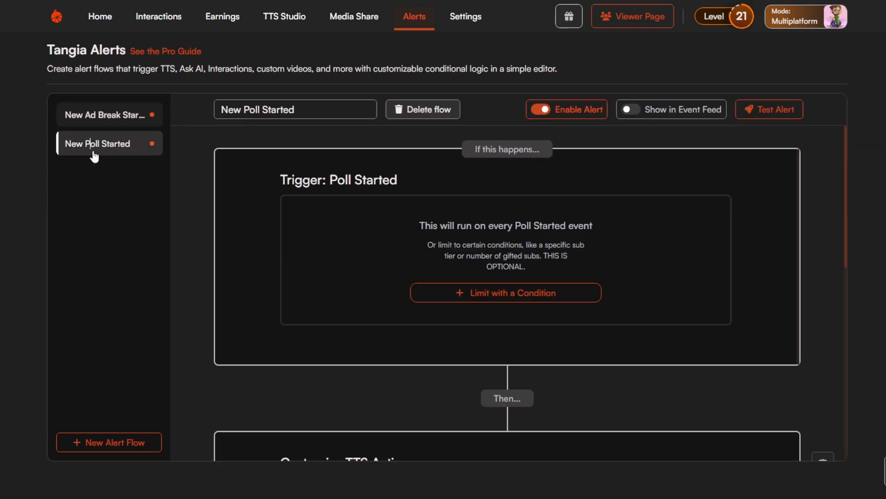
scroll(533, 303, "down", 4)
scroll(353, 313, "down", 1)
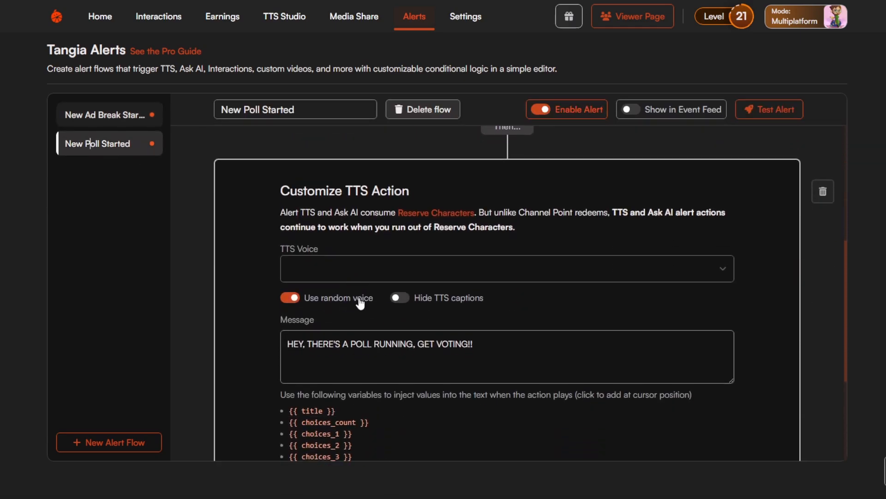
scroll(361, 303, "down", 2)
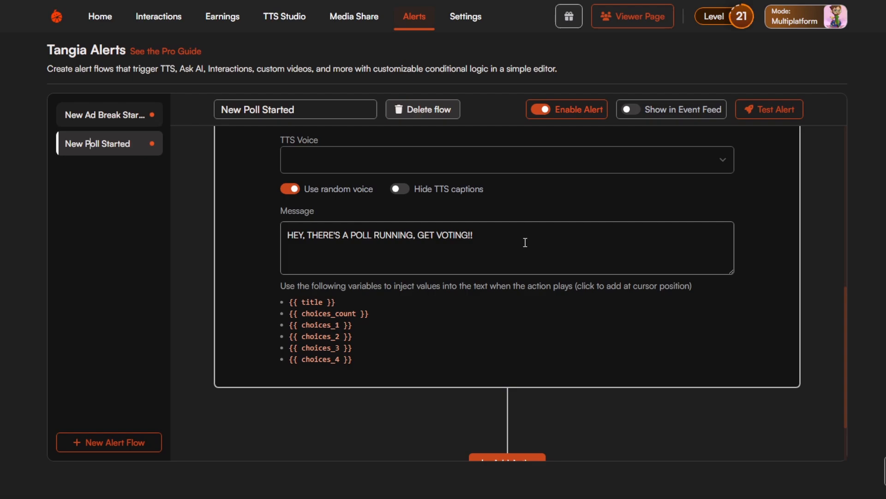
scroll(526, 240, "up", 3)
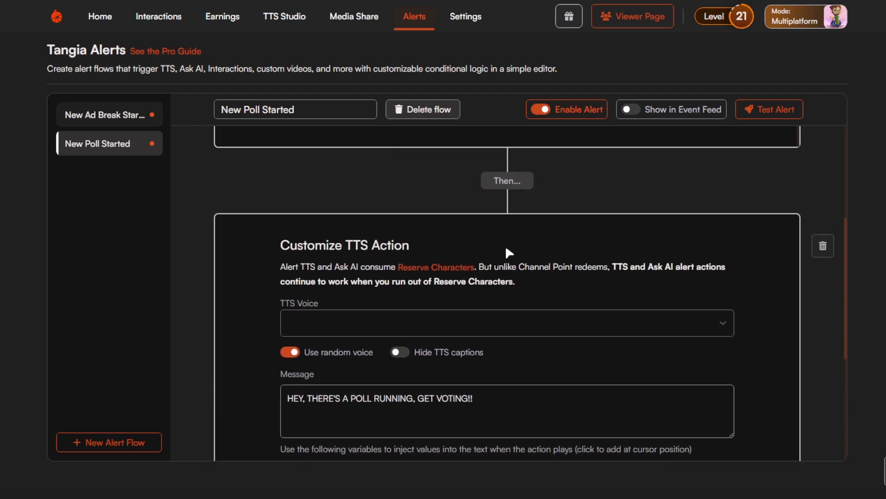
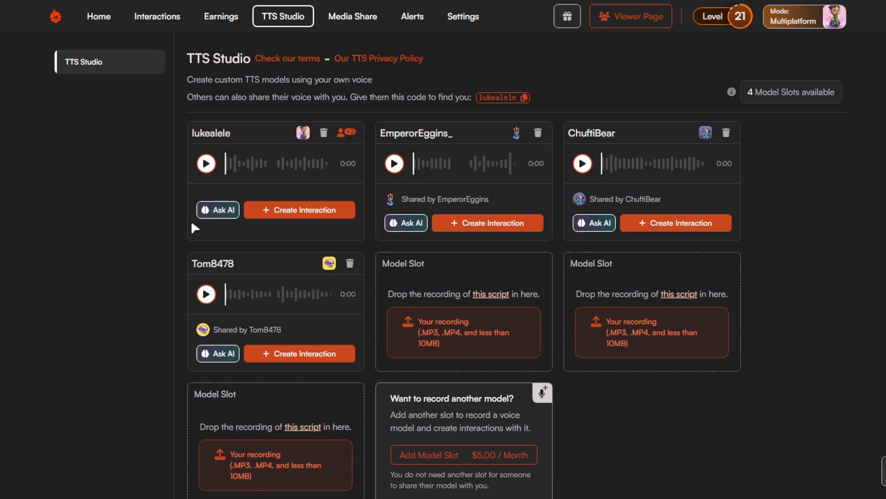
Look over the TTS Studio voice models, and read the guide on recording a custom TTS model from its script link.
scroll(793, 178, "down", 1)
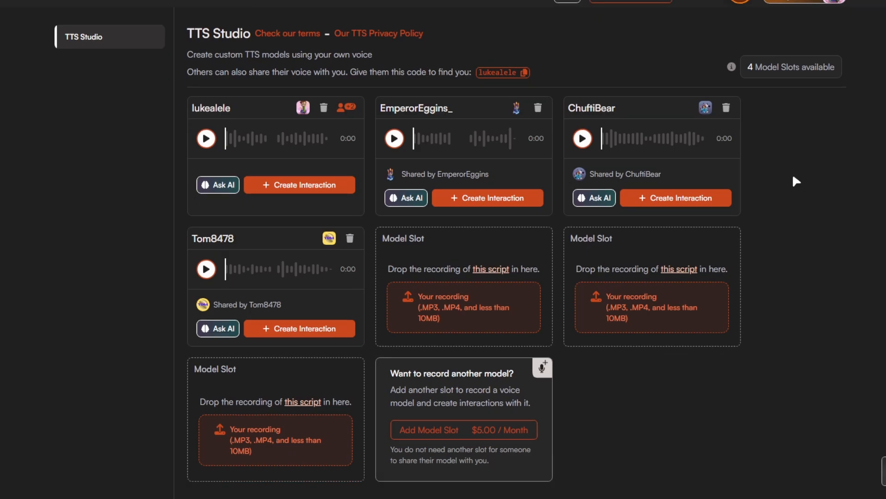
scroll(702, 231, "up", 1)
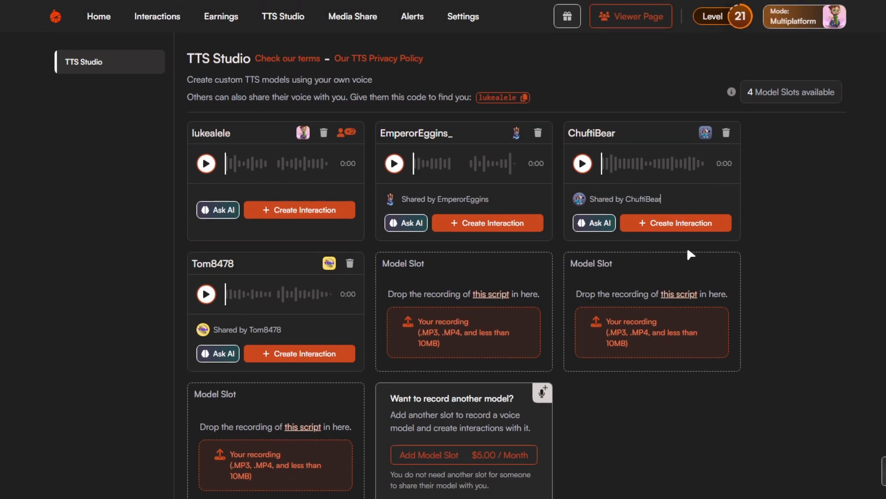
left_click(491, 297)
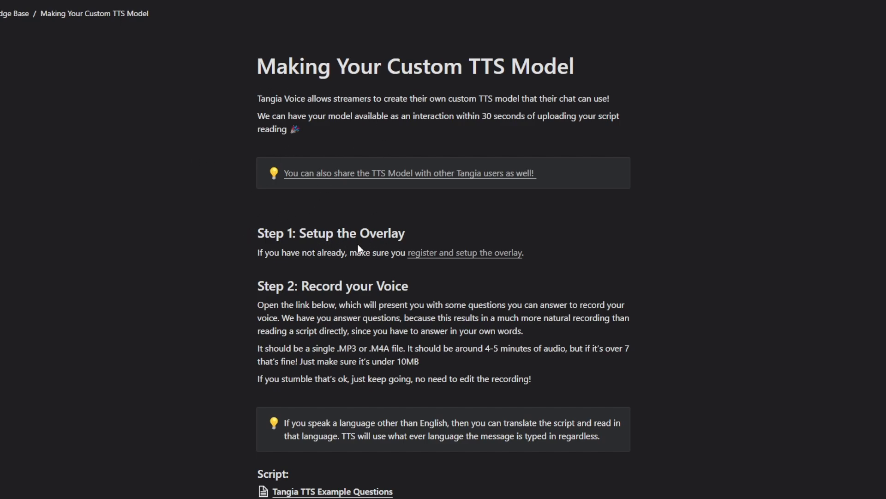
scroll(497, 320, "down", 2)
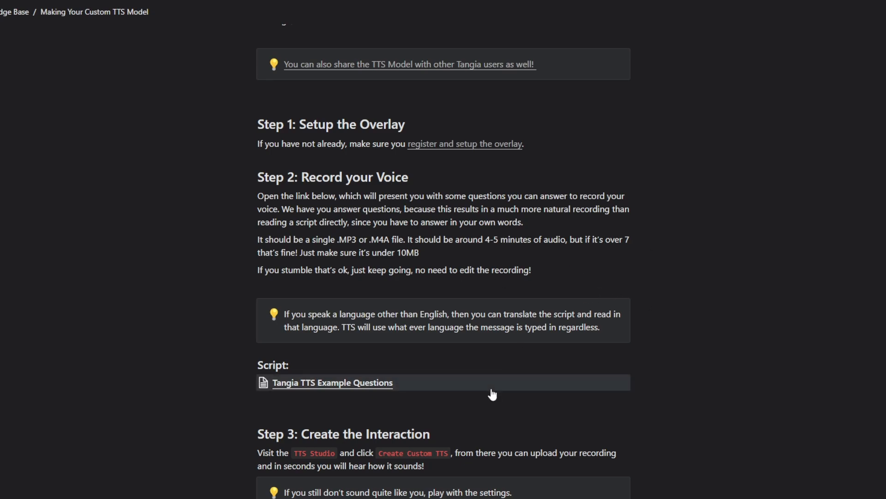
scroll(485, 408, "down", 3)
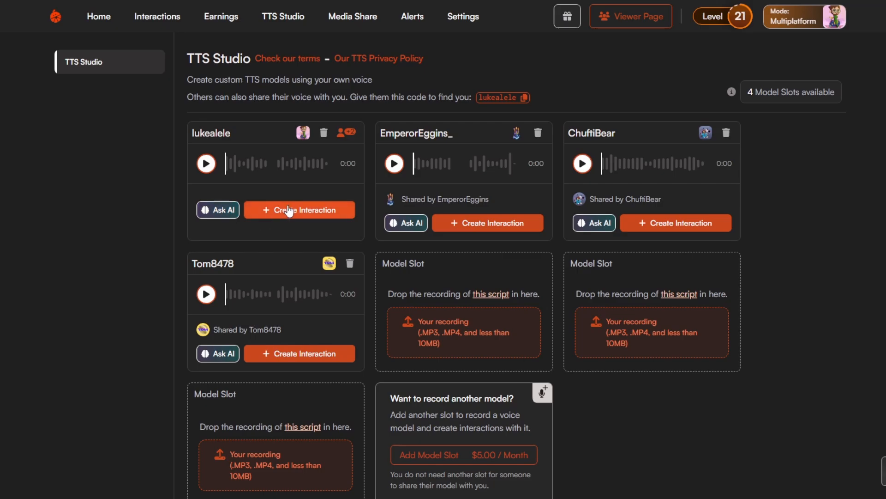
Open the AI personality questionnaire of the lukealele voice model, read through all its answers and close it without configuring.
left_click(221, 211)
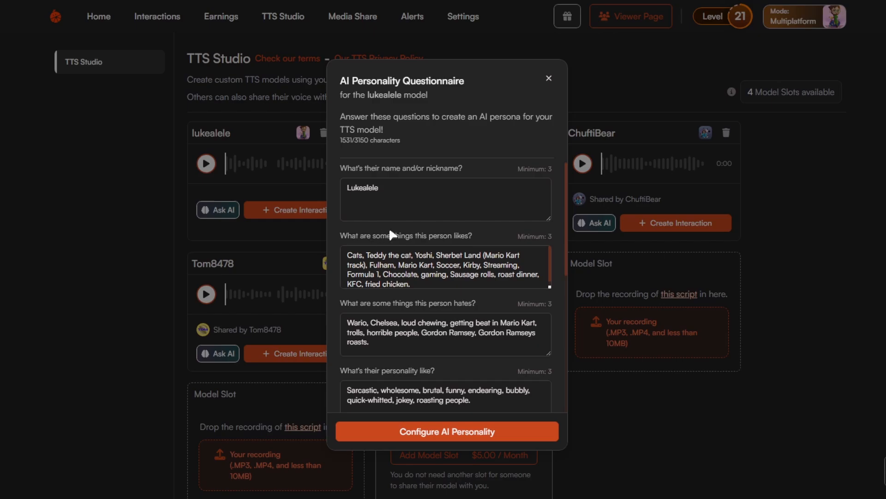
scroll(466, 253, "down", 6)
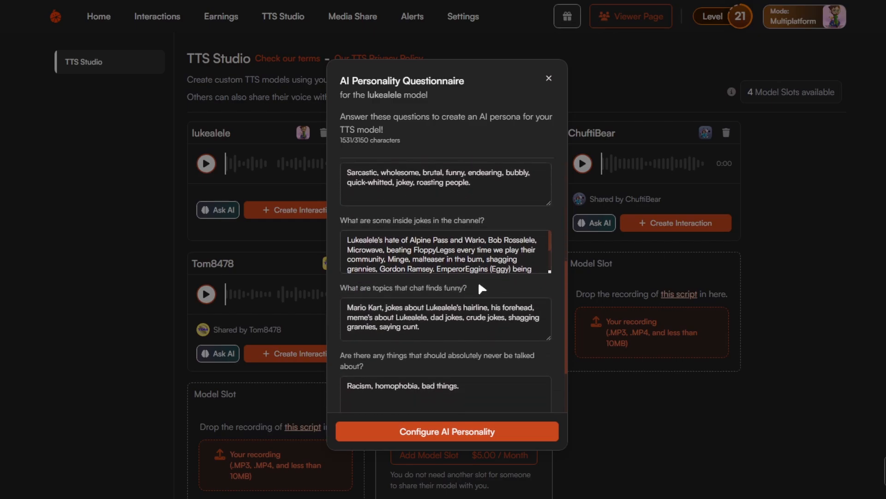
scroll(480, 265, "down", 5)
scroll(483, 257, "up", 2)
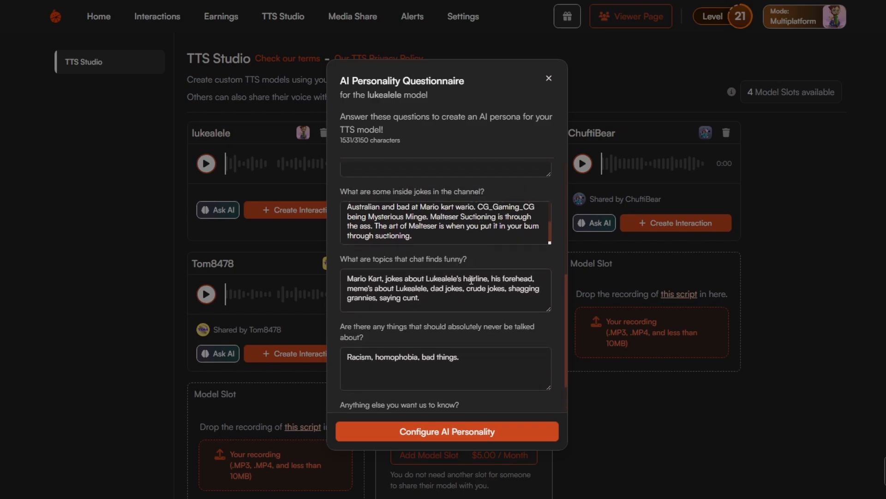
scroll(458, 277, "down", 1)
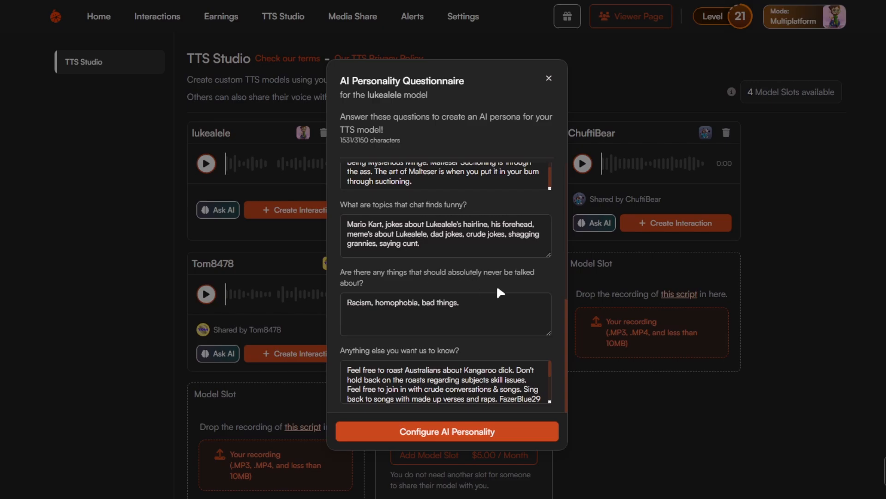
scroll(456, 379, "down", 3)
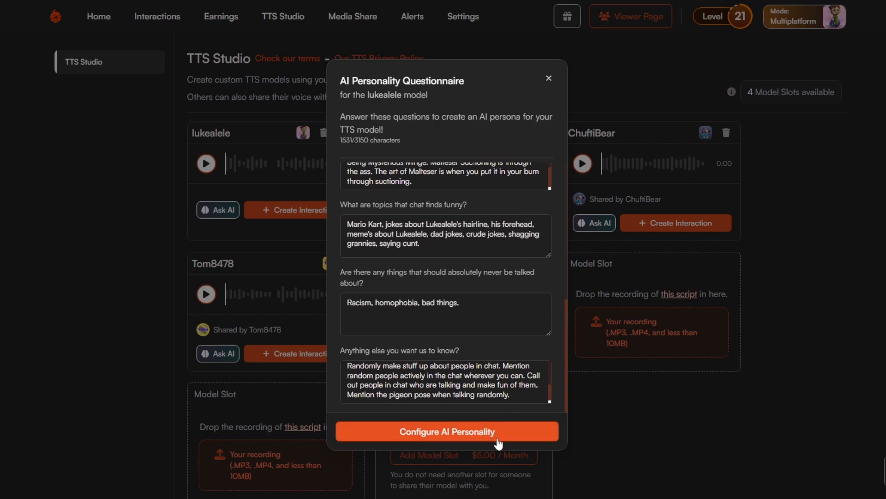
left_click(549, 79)
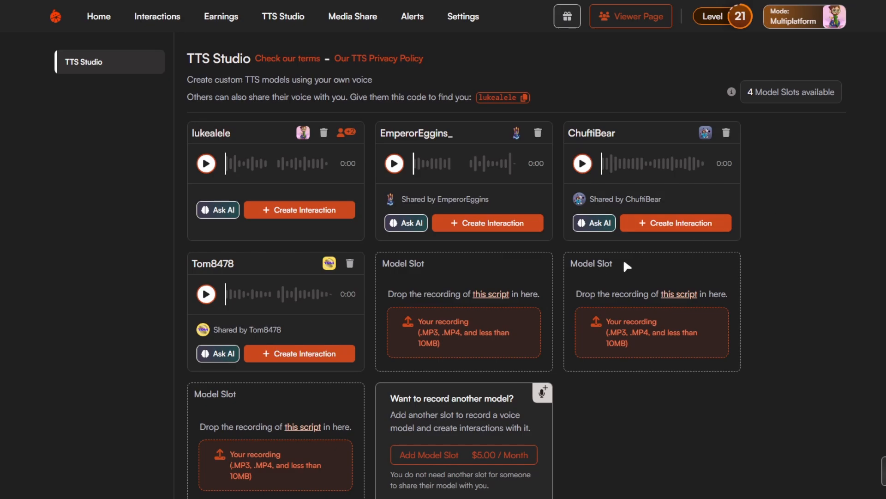
Open the interaction form for the lukealele voice model, play the voice sample and look through the available sound effects.
left_click(315, 216)
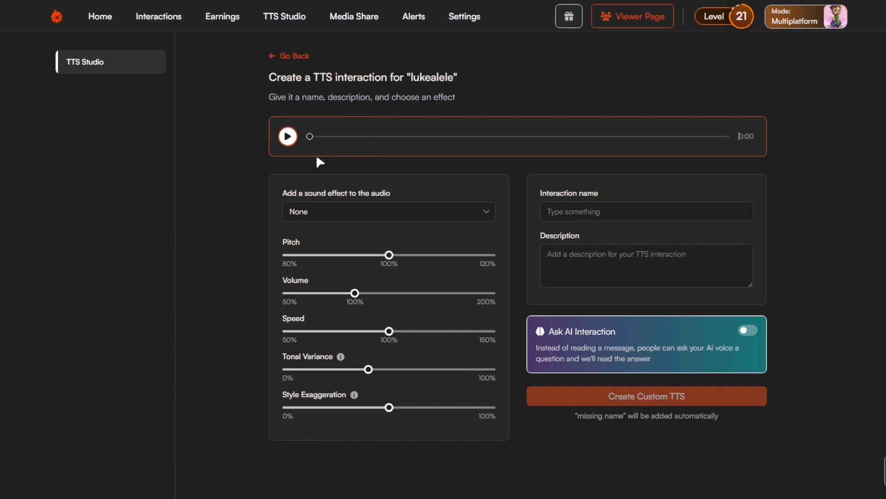
left_click(290, 137)
mouse_move(354, 396)
left_click(408, 222)
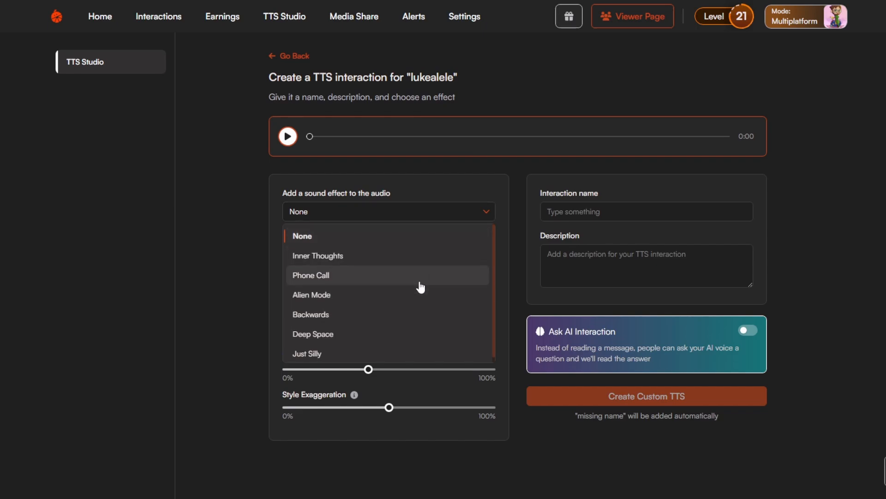
scroll(420, 283, "down", 1)
left_click(593, 174)
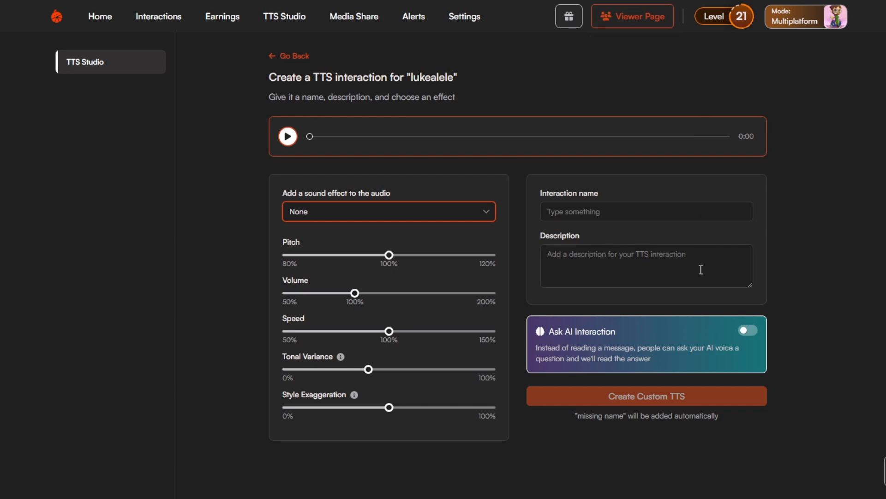
Name the interaction "Ask AI Lukealele", describe it as "Ask Lukealele a question" and enable Ask AI Interaction.
left_click(653, 212)
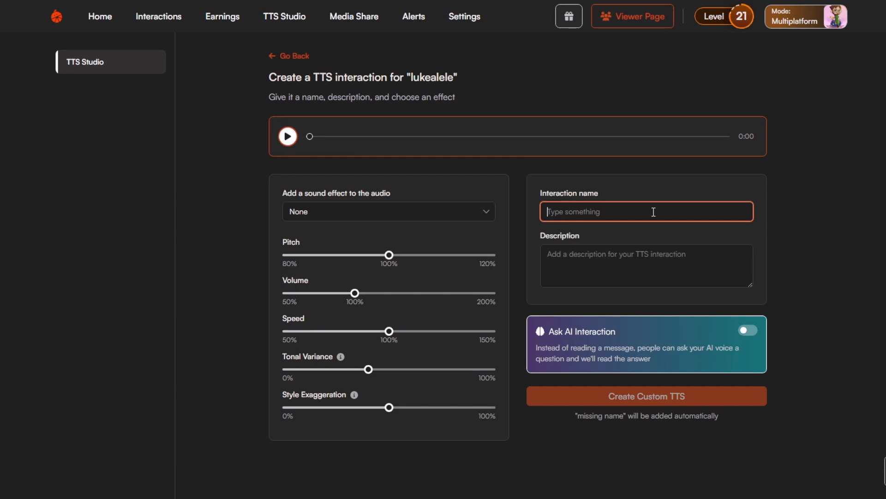
type("ASK")
key("BackSpace")
key("BackSpace")
type("sk AI")
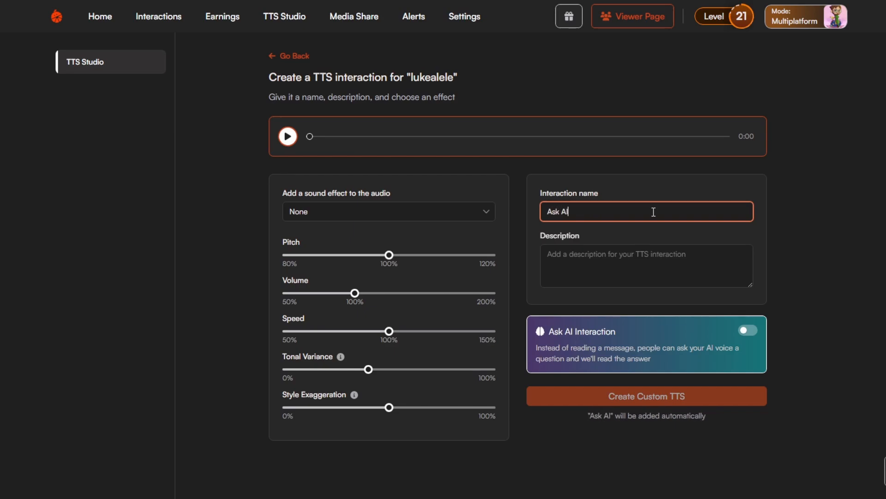
type(" Lukealele")
left_click(650, 266)
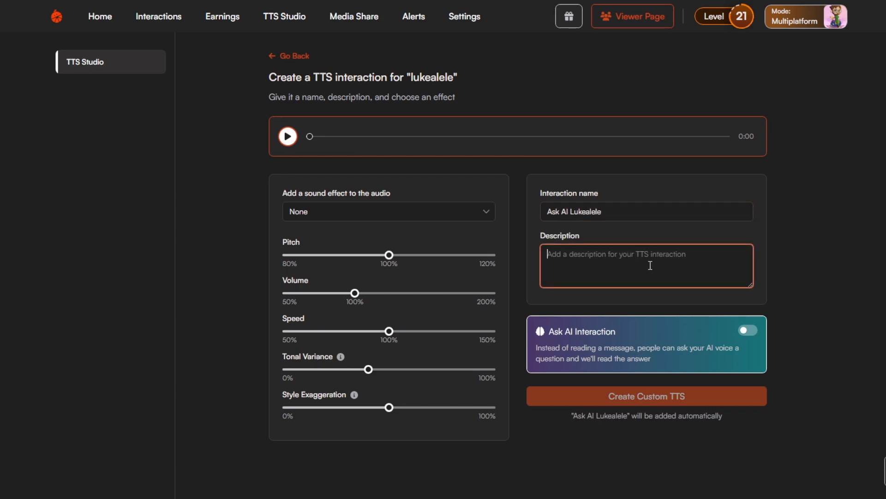
type("Ask Lukealele a q")
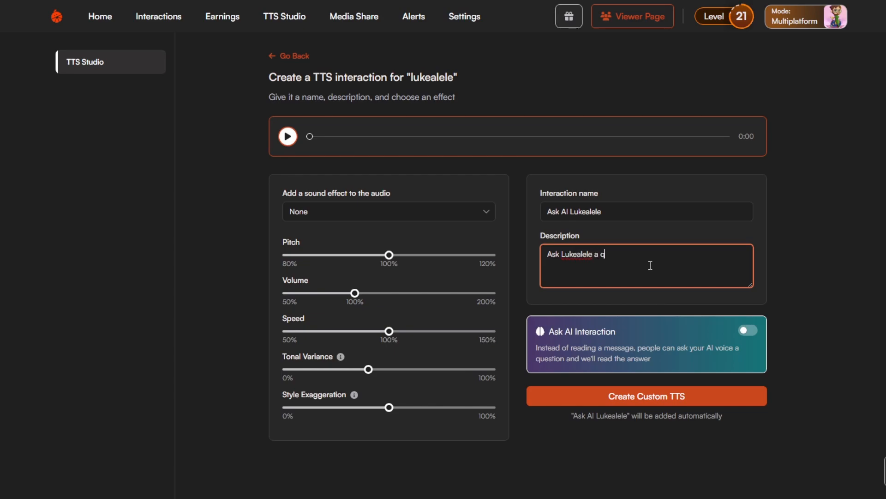
type("uestion")
left_click(748, 332)
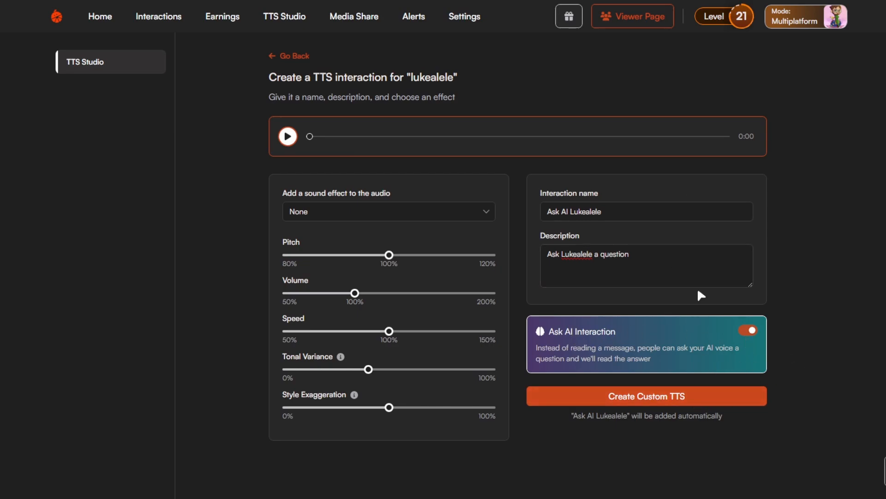
Clear the description and the name of the TTS interaction.
left_click(685, 257)
left_click_drag(699, 257, 474, 254)
key("BackSpace")
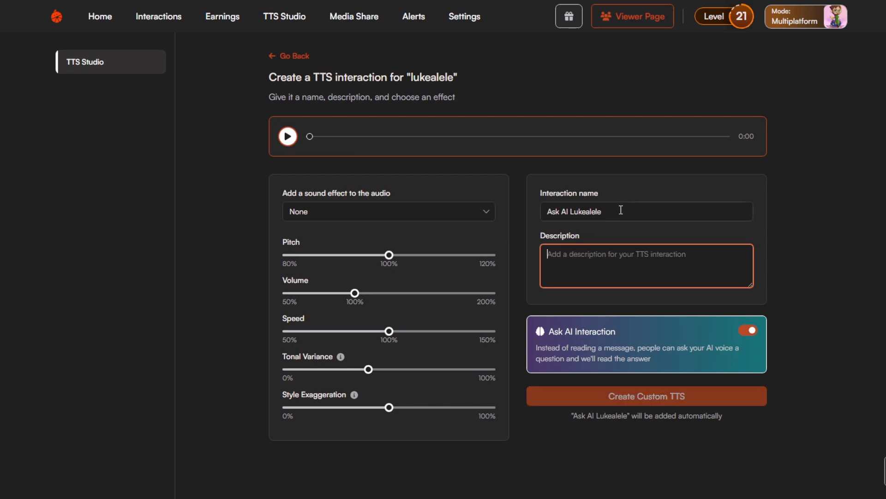
triple_click(621, 210)
key("BackSpace")
Apply the Phone Call sound effect to the TTS interaction and turn off Ask AI Interaction.
left_click(429, 213)
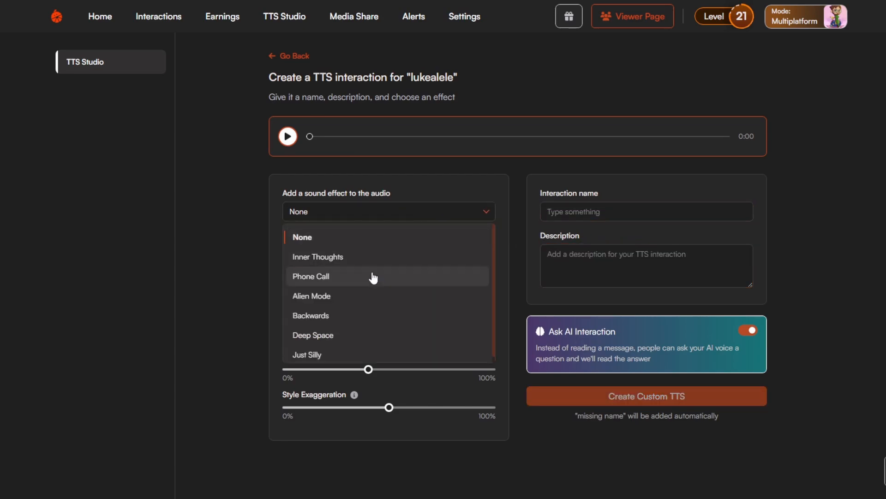
left_click(373, 277)
left_click(619, 214)
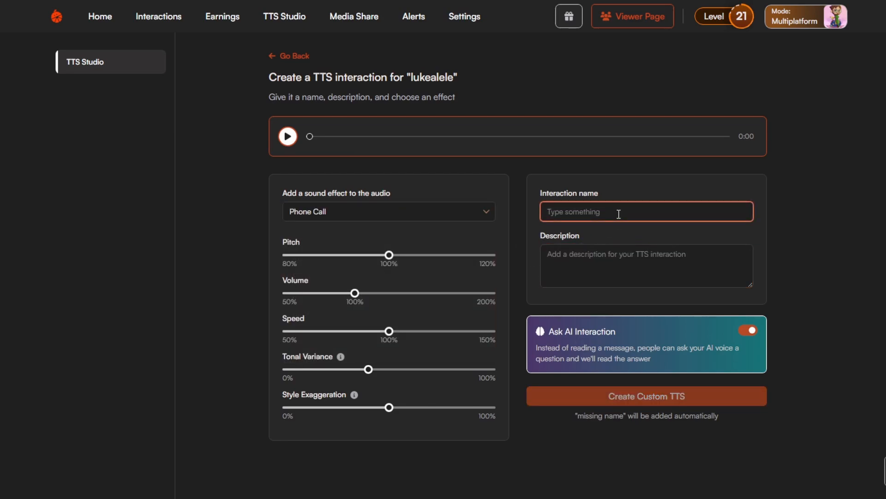
left_click(748, 331)
Name the interaction "Ring Lukealele" and describe it as "Call Lukealele and make him say something on the phone".
left_click(673, 217)
type("R")
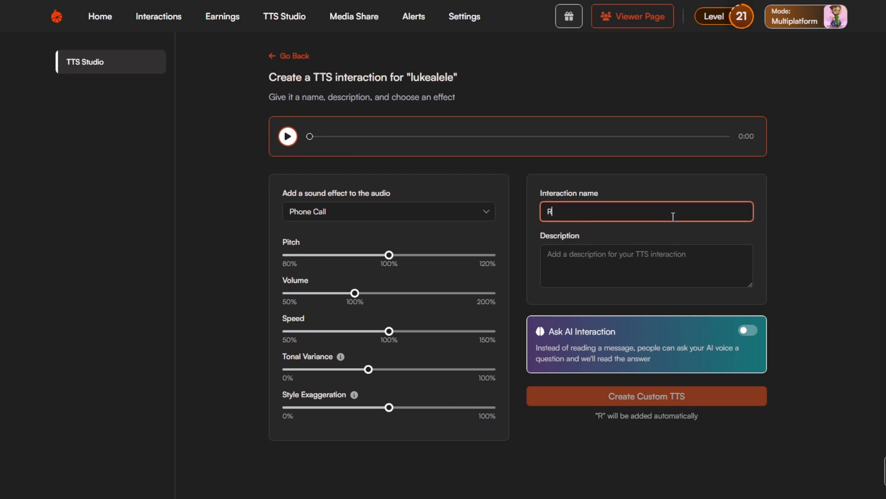
type("ing Lukealele")
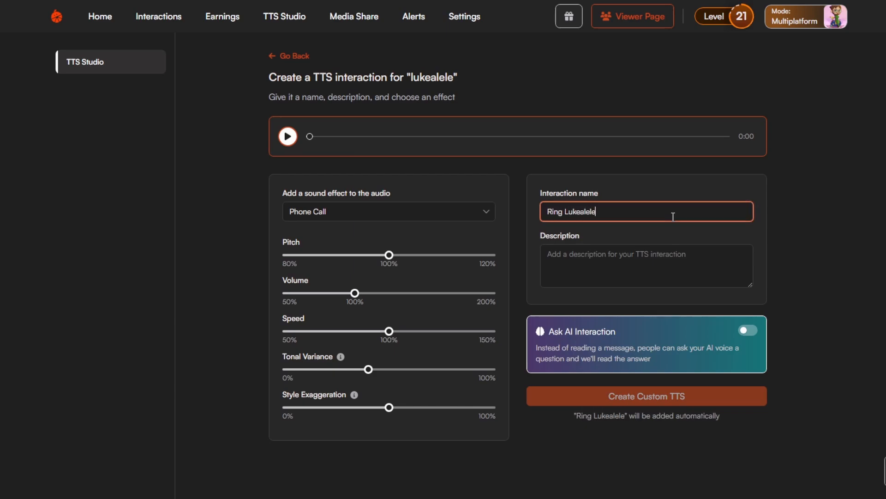
left_click(687, 279)
type("Ca:l Luk")
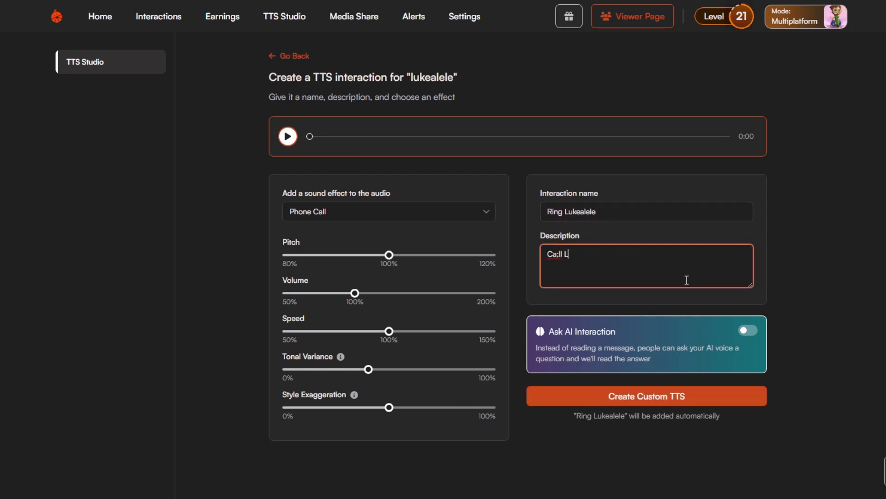
key("BackSpace")
key("BackSpace")
key("BackSpace")
key("BackSpace")
key("BackSpace")
key("BackSpace")
type("ll Lukealele and make him say something on the fine")
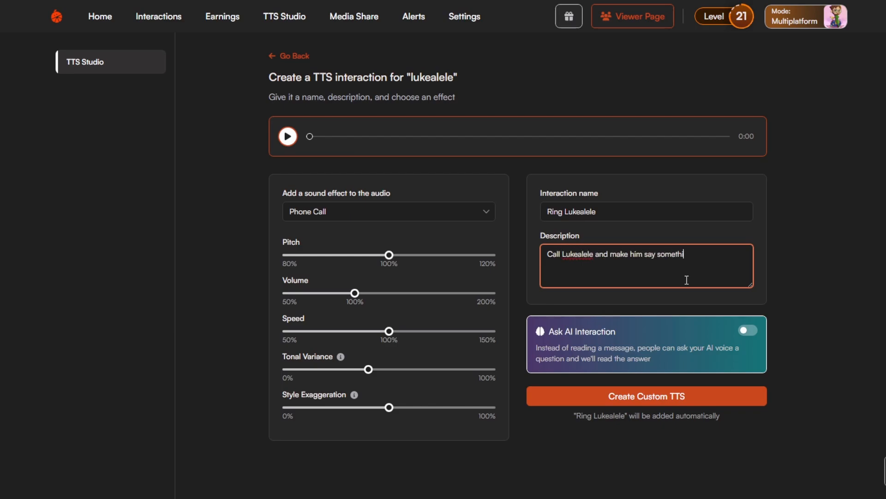
key("BackSpace")
key("BackSpace")
key("BackSpace")
key("BackSpace")
type("phone")
Search the interactions list for "ask ai lukealele" and examine its price, enabled, favourite and channel points settings.
left_click(173, 16)
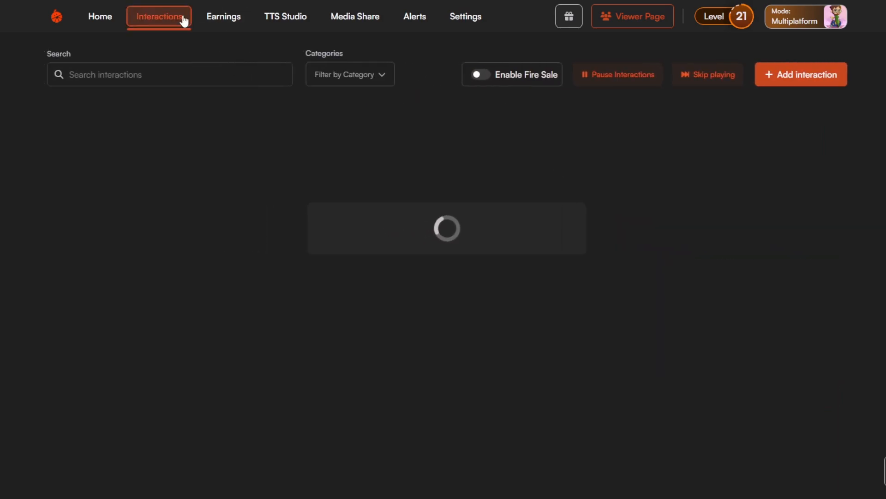
left_click(205, 78)
type("ask")
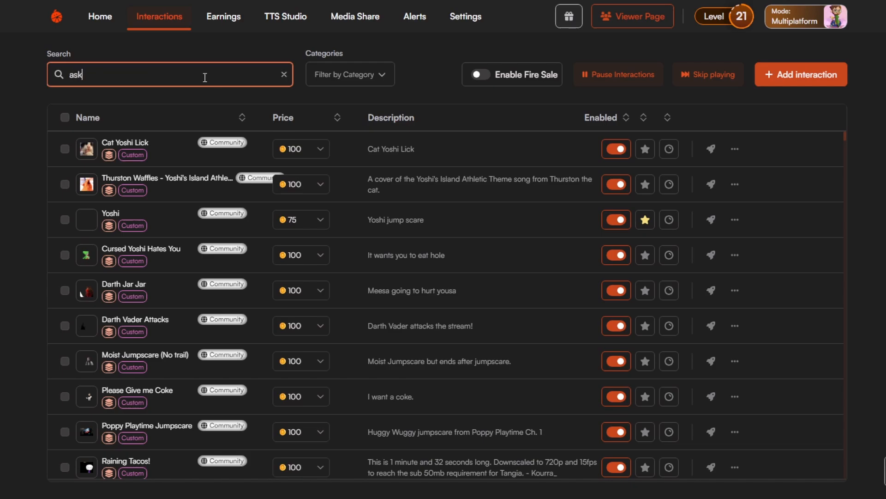
type(" ai lukealele")
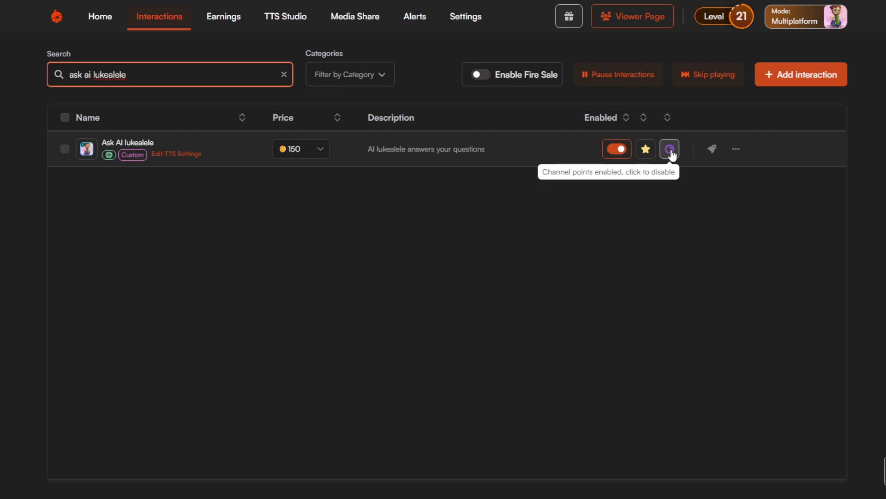
left_click(331, 185)
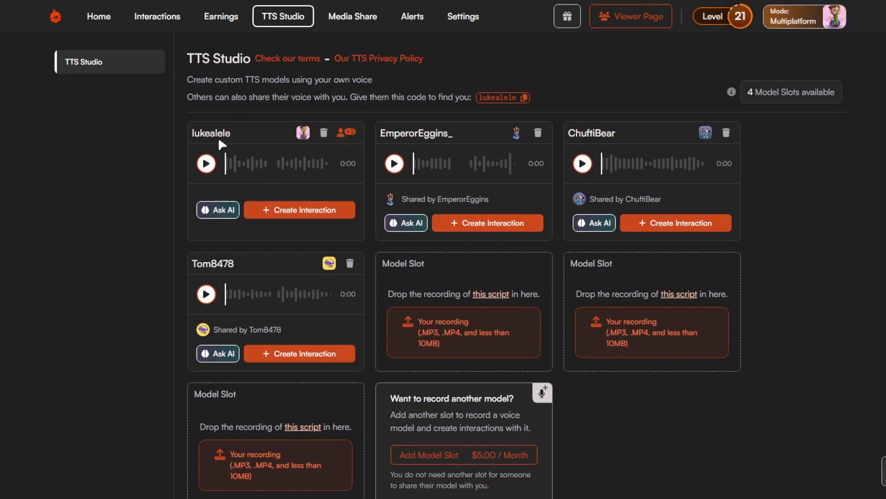
Review which creators the lukealele voice model is shared with, and view the interaction form of the first voice model shared by another creator.
left_click(350, 137)
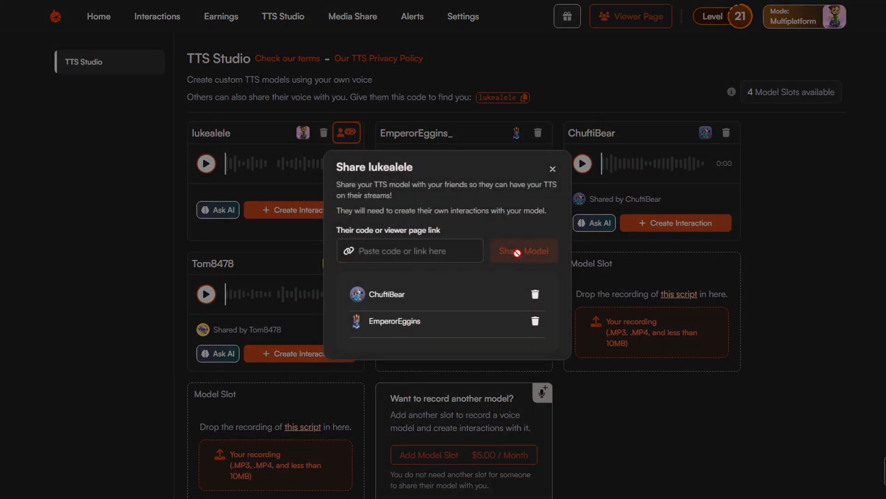
left_click(553, 170)
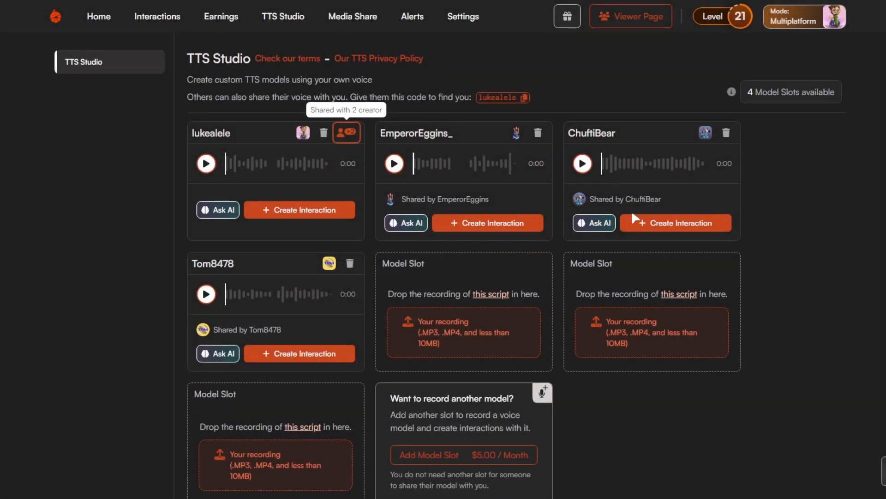
left_click(511, 224)
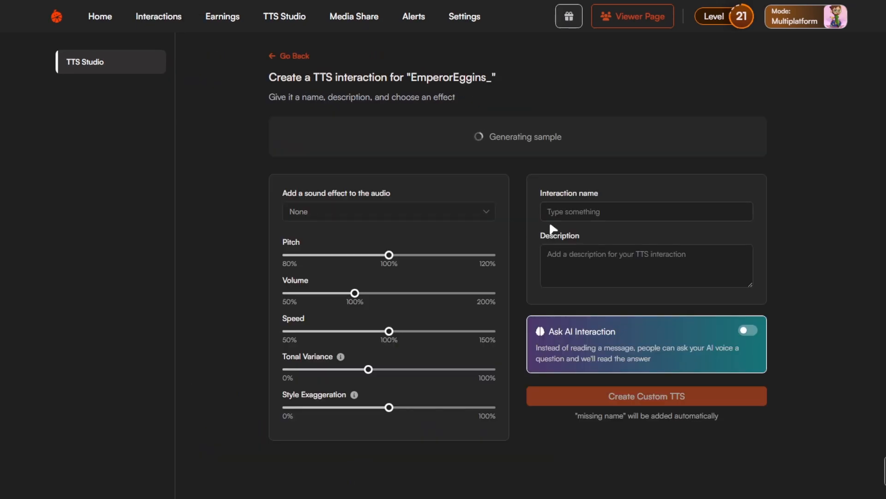
left_click(286, 60)
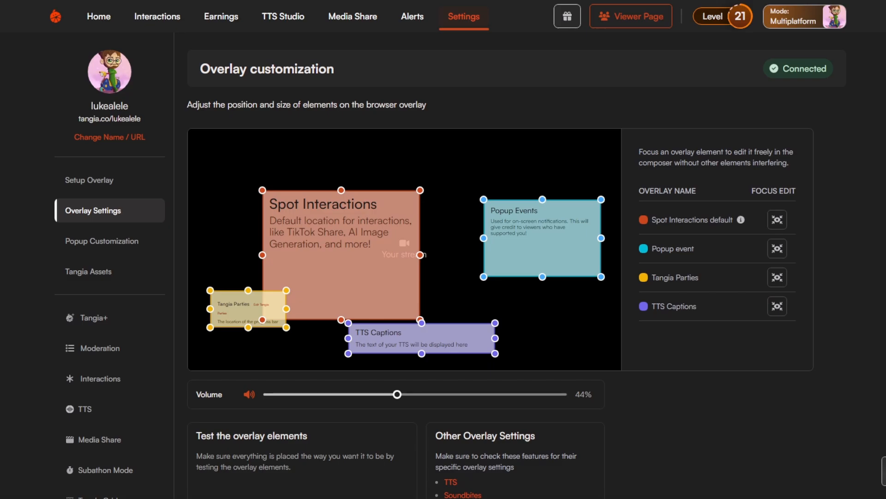
Open the popup customization settings and examine the color, sound and duration options.
left_click(122, 243)
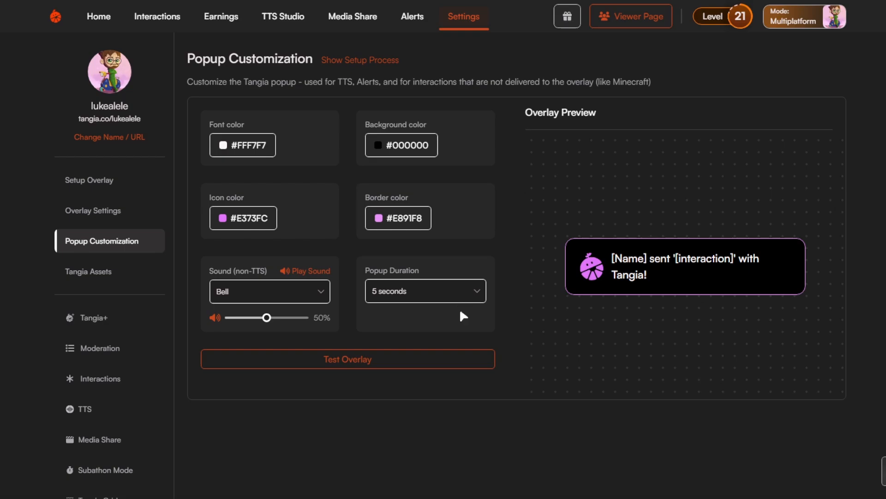
Test the customized popup on the overlay.
left_click(419, 364)
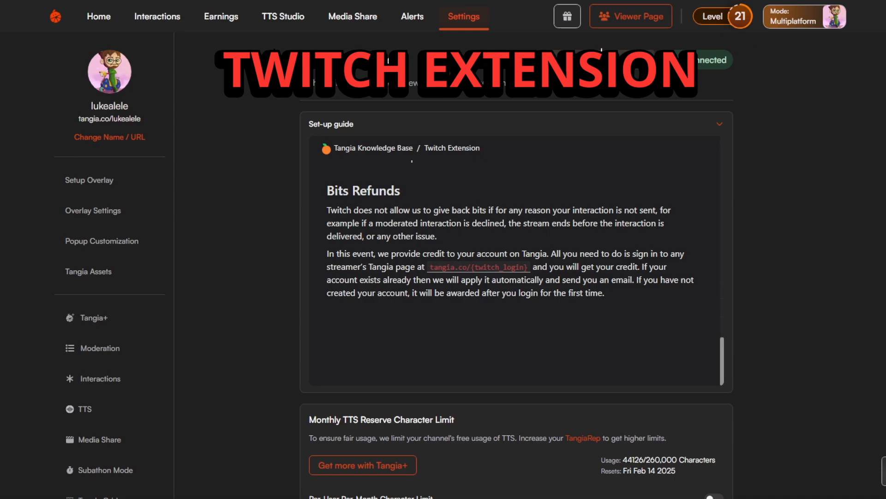
Open the Twitch Extension settings and expand the set-up guide.
left_click(480, 23)
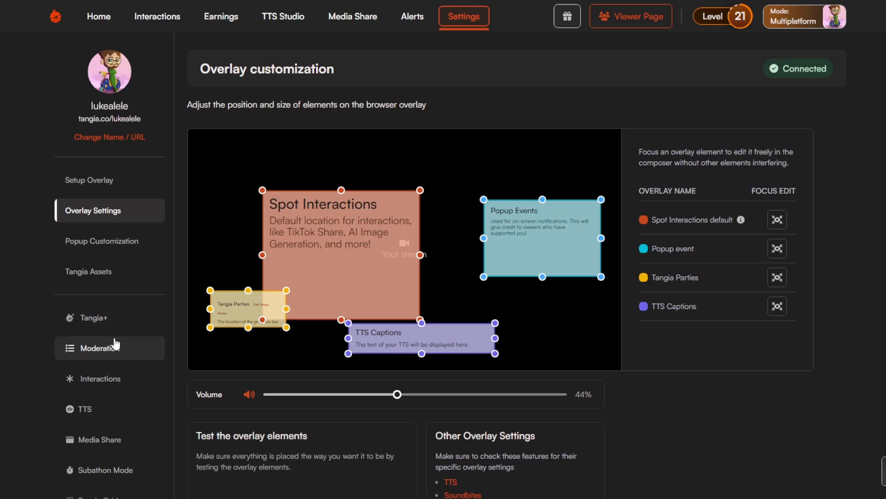
scroll(65, 340, "down", 5)
scroll(121, 318, "down", 1)
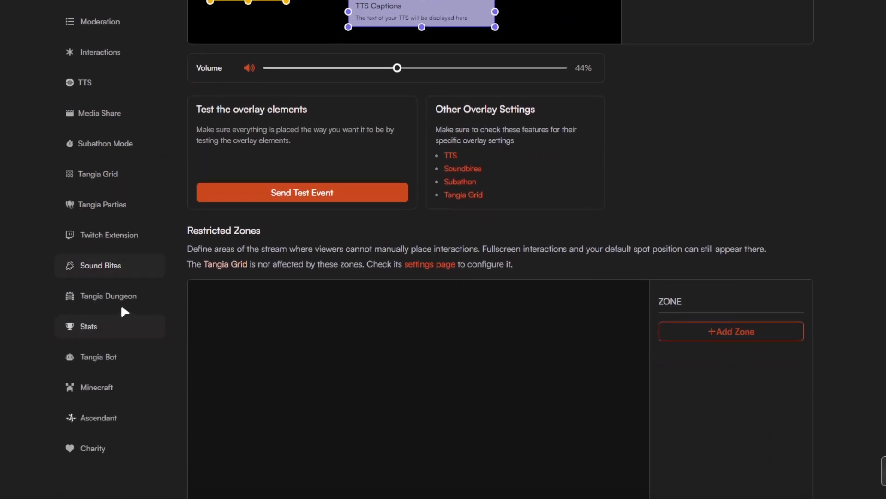
left_click(131, 236)
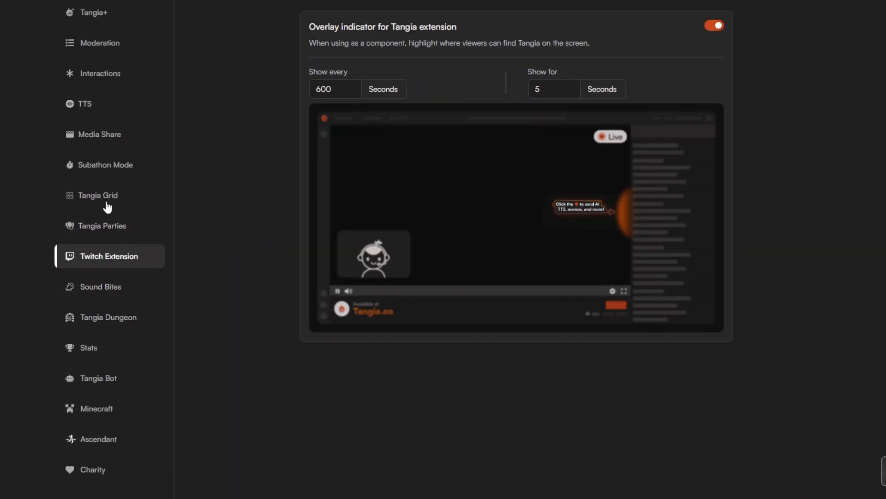
scroll(106, 206, "up", 6)
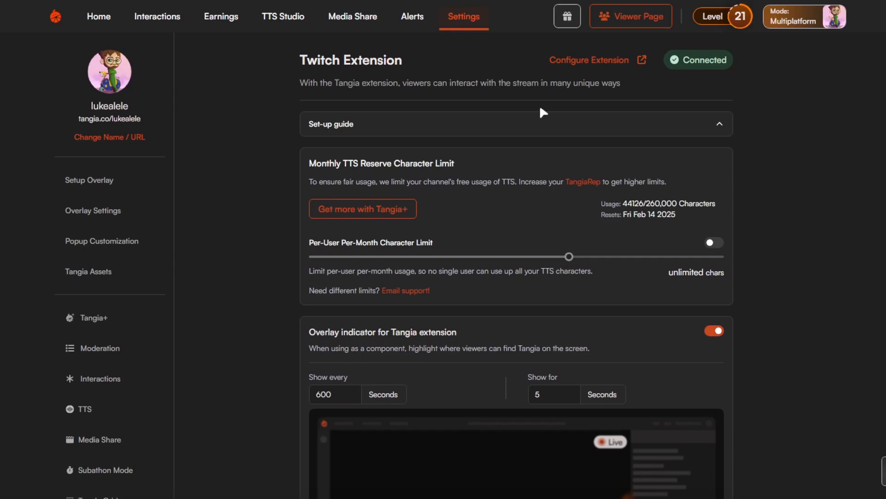
left_click(536, 129)
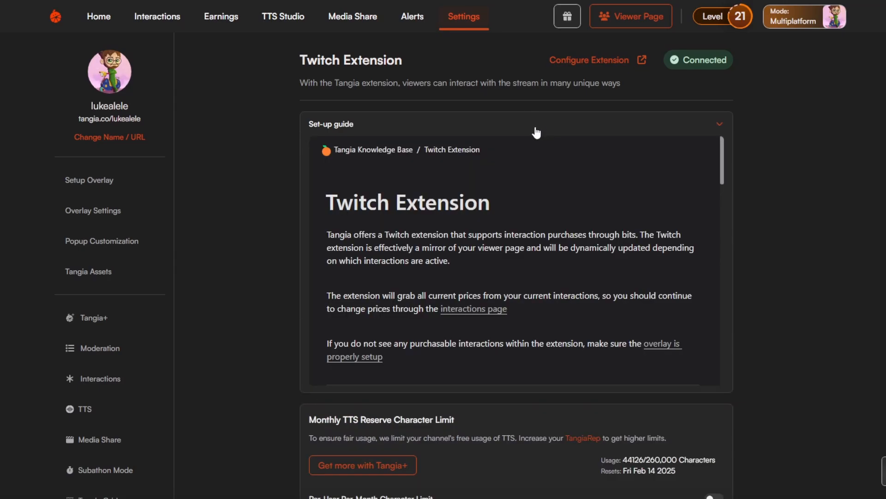
Read the set-up guide on accepting bits and on installing, activating and placing the Twitch extension.
scroll(540, 217, "down", 2)
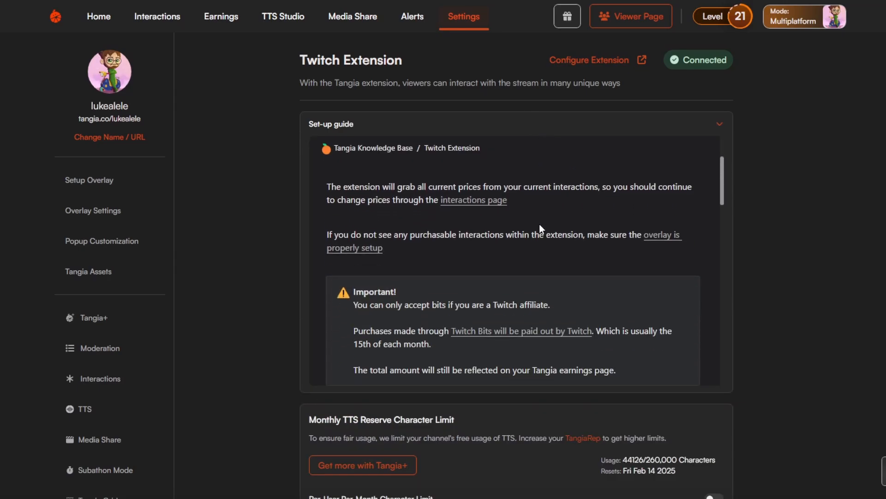
scroll(539, 224, "down", 3)
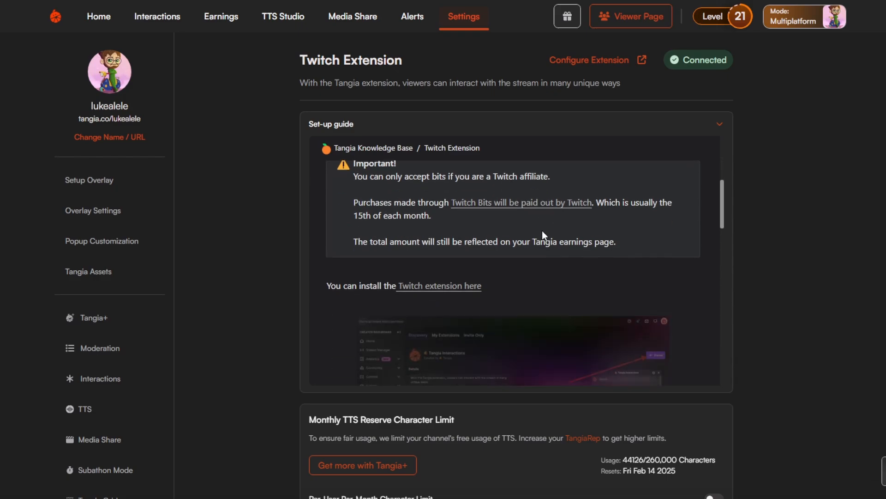
scroll(565, 233, "down", 1)
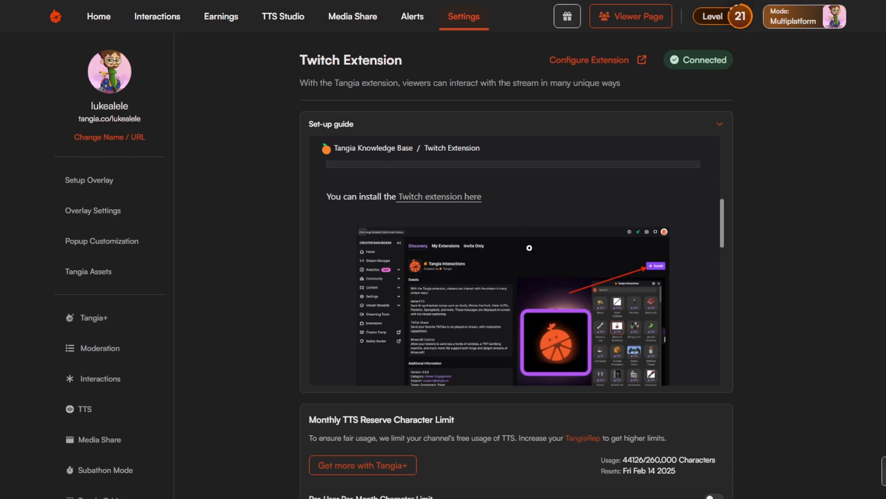
scroll(530, 248, "down", 2)
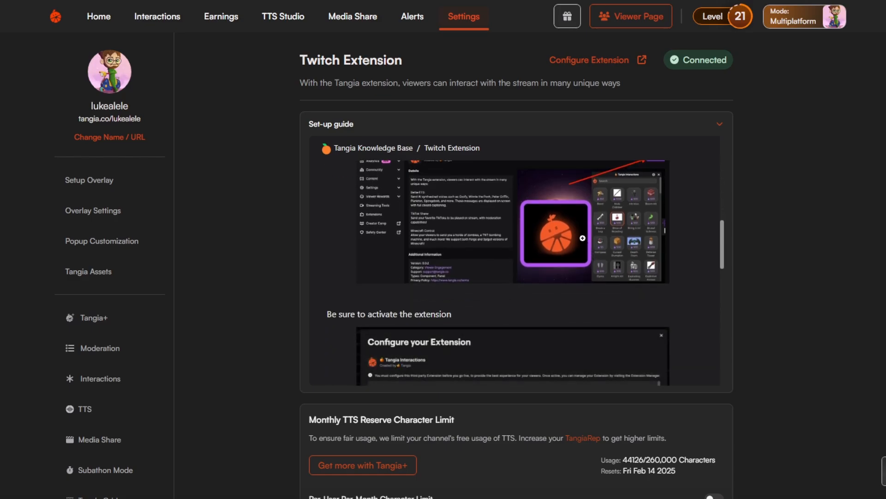
scroll(580, 238, "down", 5)
scroll(558, 249, "down", 2)
scroll(552, 247, "up", 5)
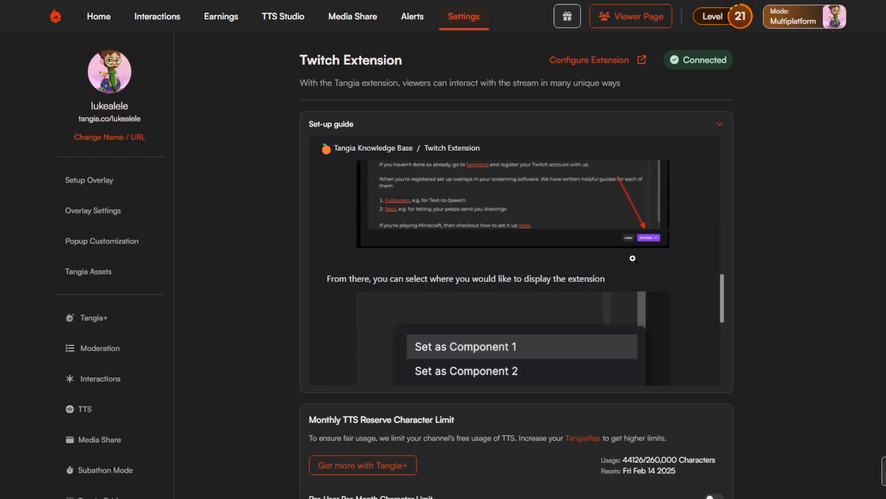
Examine the Twitch extension's TTS character limits and the overlay indicator's timing settings.
scroll(595, 273, "down", 10)
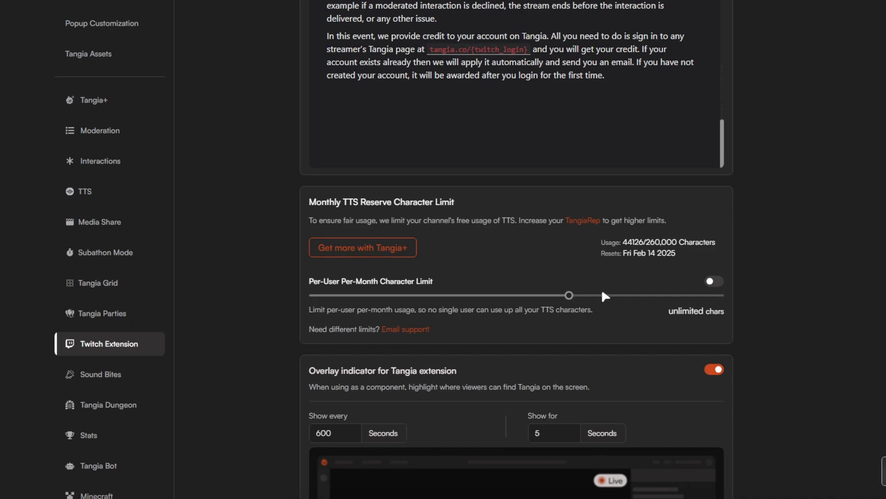
scroll(445, 329, "down", 5)
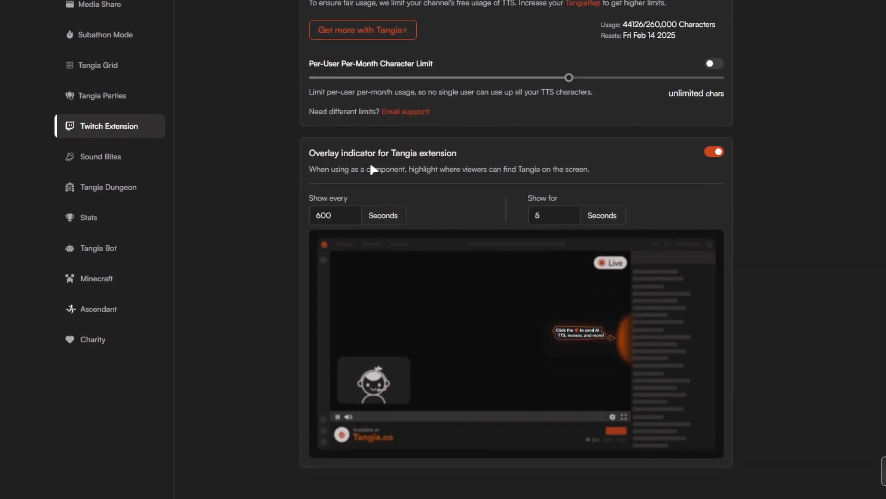
scroll(749, 189, "down", 1)
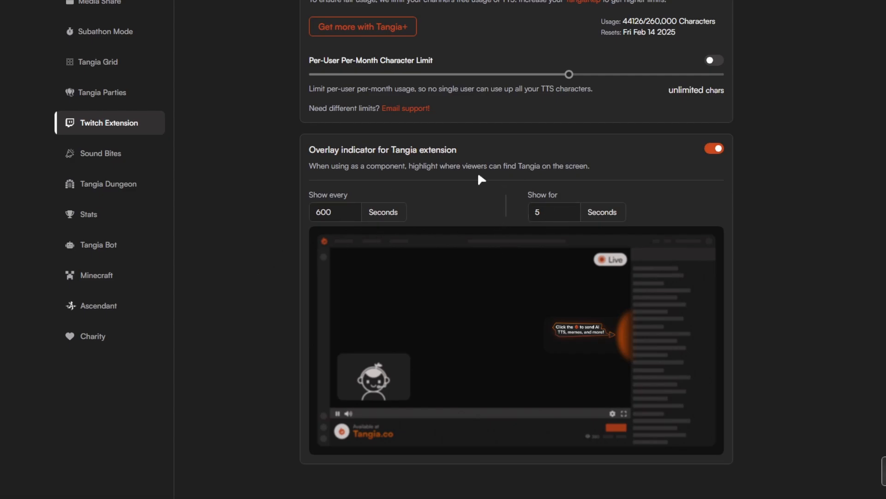
scroll(517, 190, "up", 10)
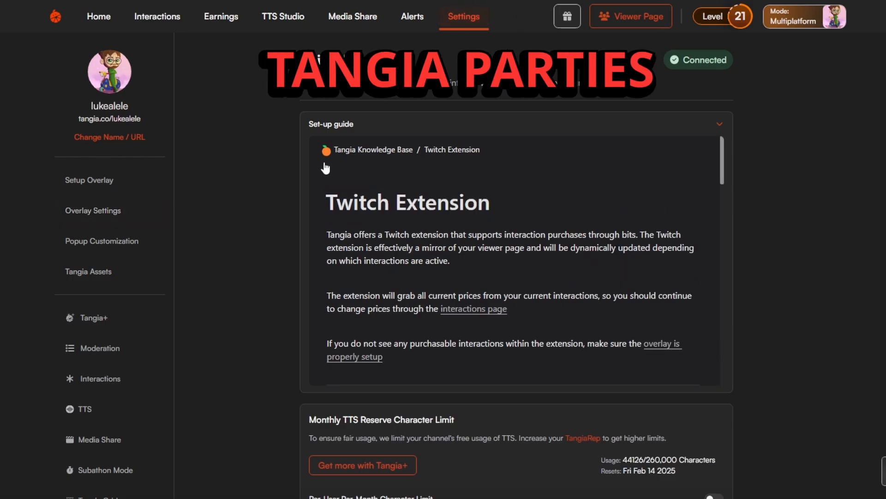
Open the Tangia Parties settings, review the goal and view the party's overlay position in the overlay composer.
scroll(169, 349, "down", 5)
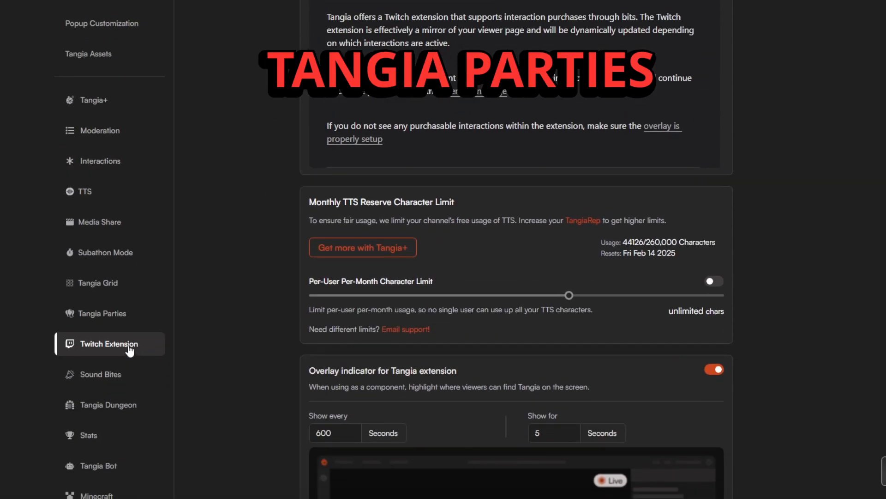
left_click(139, 320)
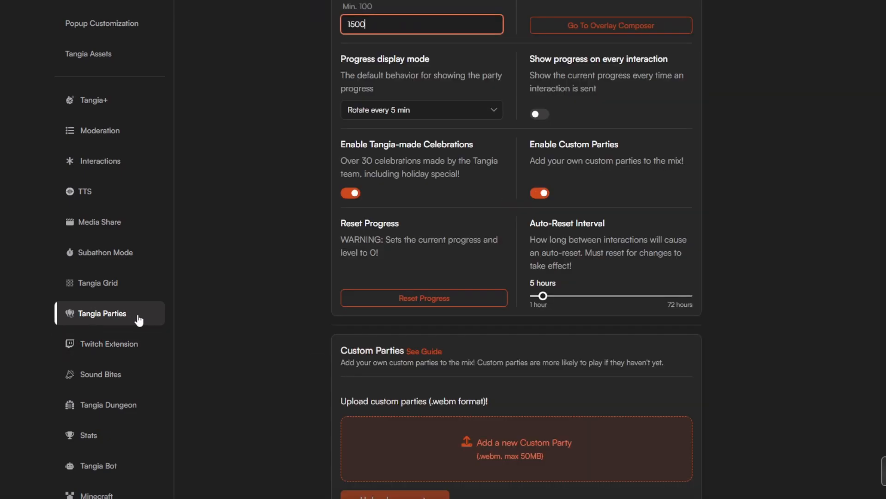
scroll(322, 295, "up", 3)
scroll(358, 293, "up", 3)
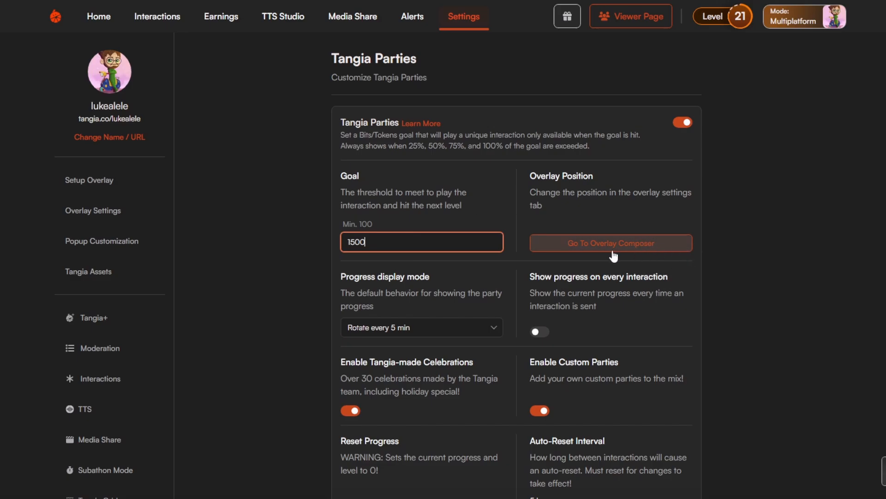
left_click(667, 245)
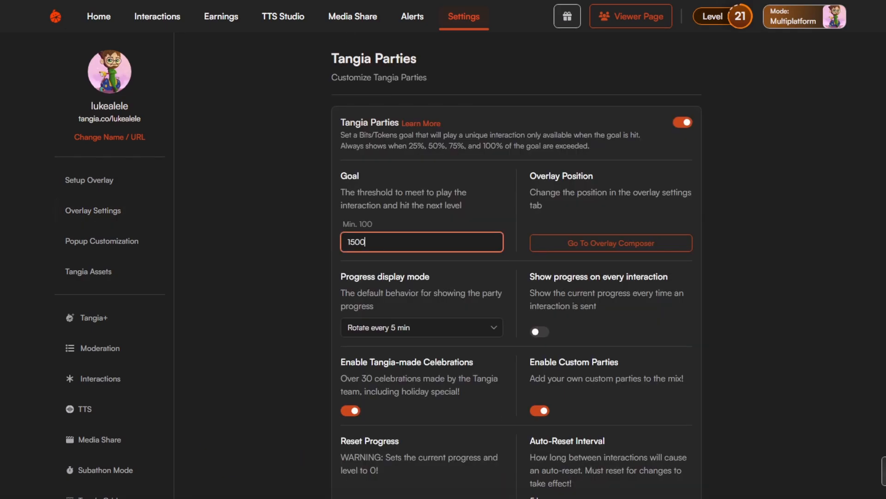
Keep the party progress display mode at Rotate every 5 min and try toggling the display of progress on every interaction.
scroll(449, 284, "down", 3)
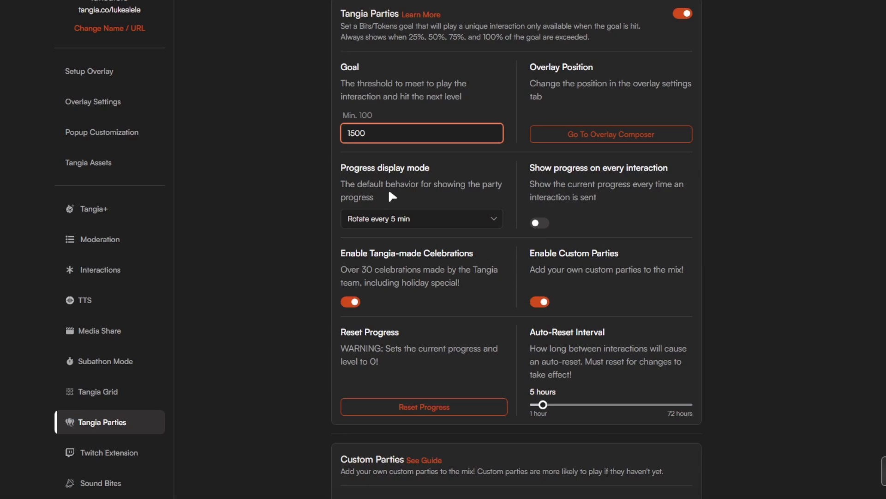
left_click(417, 225)
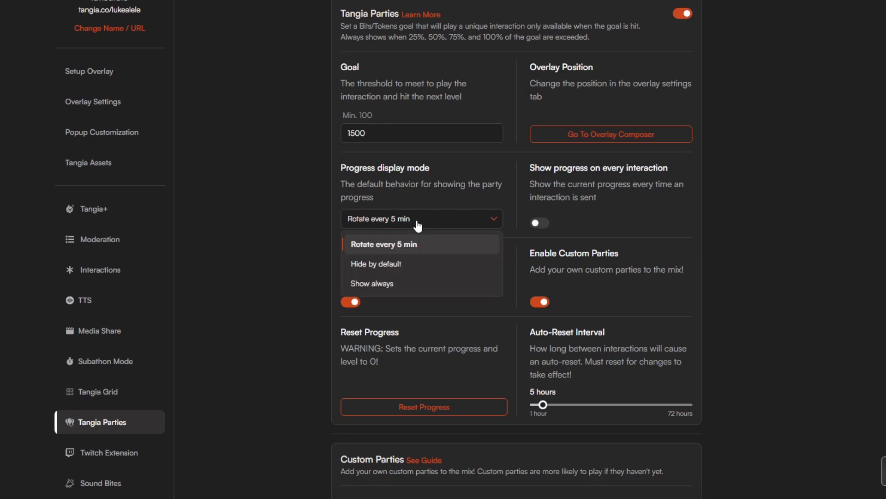
left_click(455, 243)
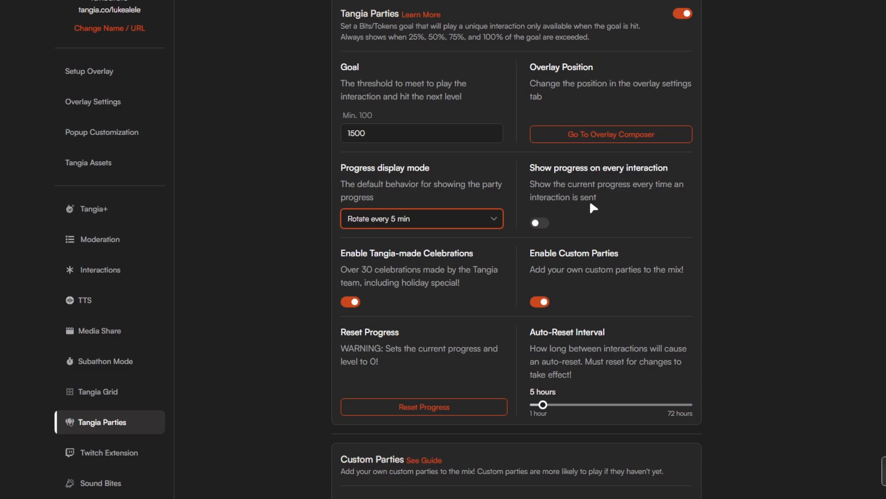
left_click(540, 224)
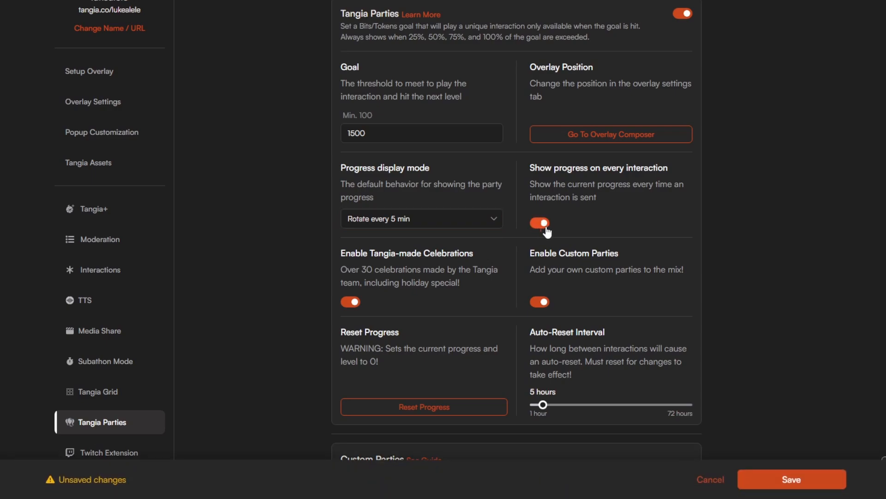
left_click(546, 227)
Examine the Tangia Parties celebration, progress reset and custom party upload options.
scroll(633, 292, "down", 2)
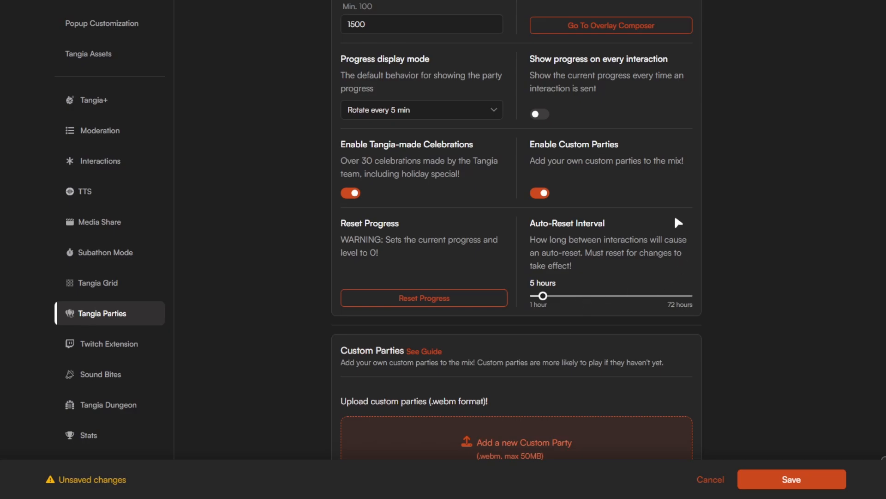
scroll(676, 240, "down", 2)
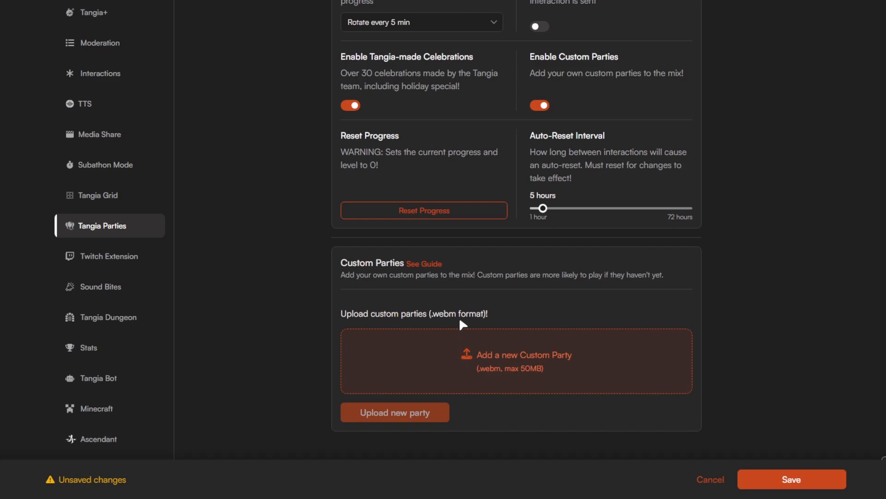
Open the TTS settings and examine the caption, notification volume, message length, effects and sender name options.
scroll(463, 322, "up", 6)
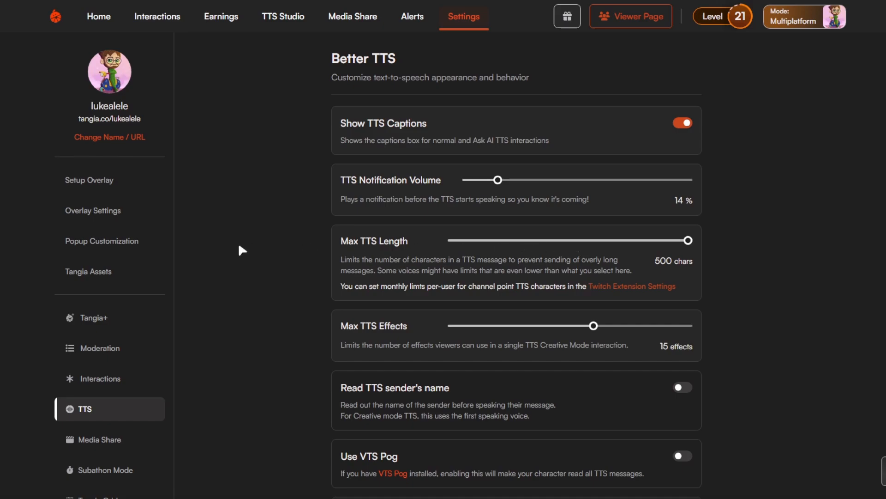
scroll(487, 328, "down", 2)
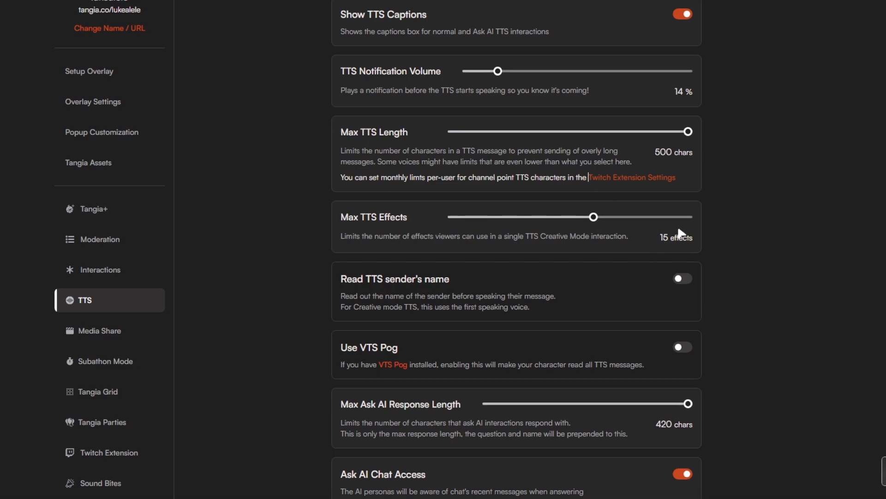
scroll(692, 297, "down", 3)
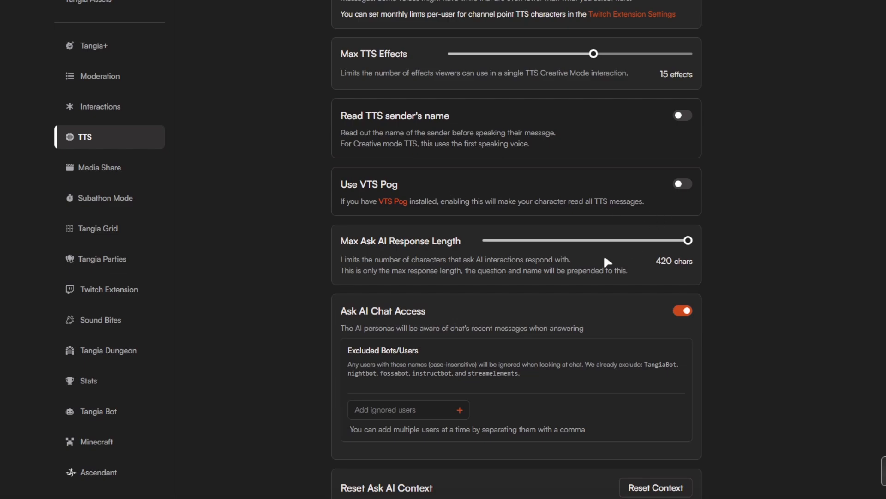
scroll(608, 259, "down", 1)
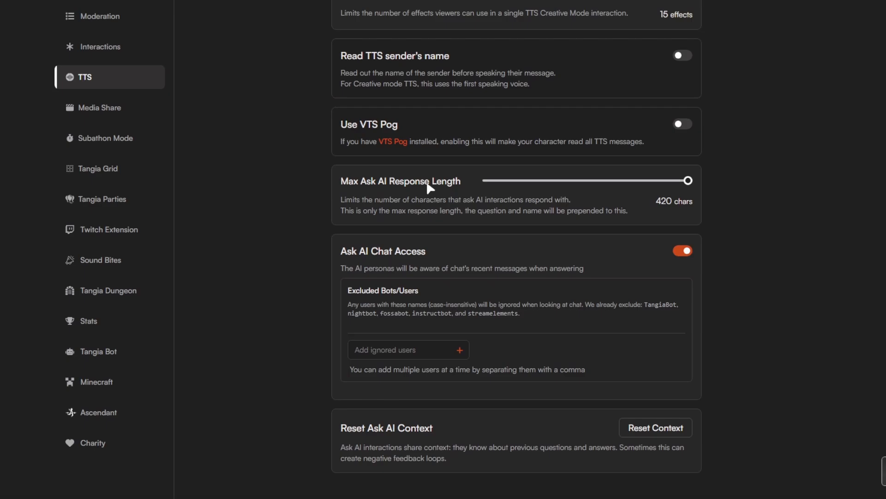
Review the Ask AI response length, chat access, ignored users and context reset settings.
scroll(615, 226, "up", 7)
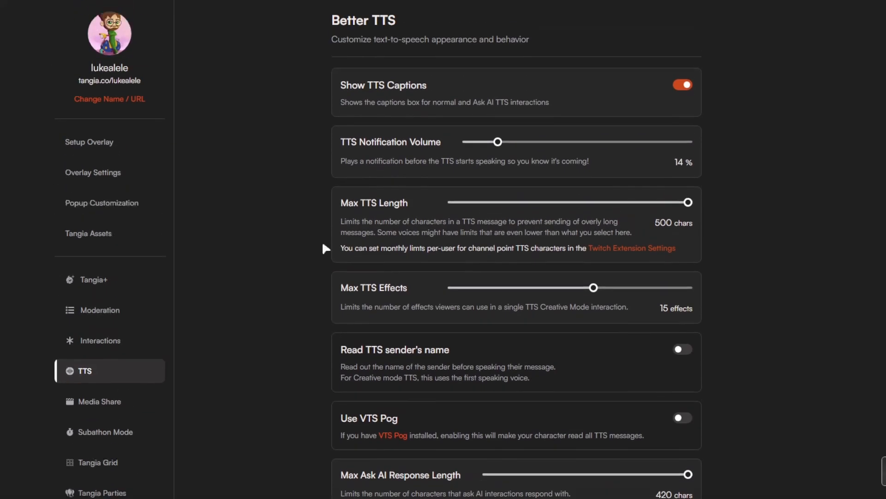
scroll(630, 250, "down", 6)
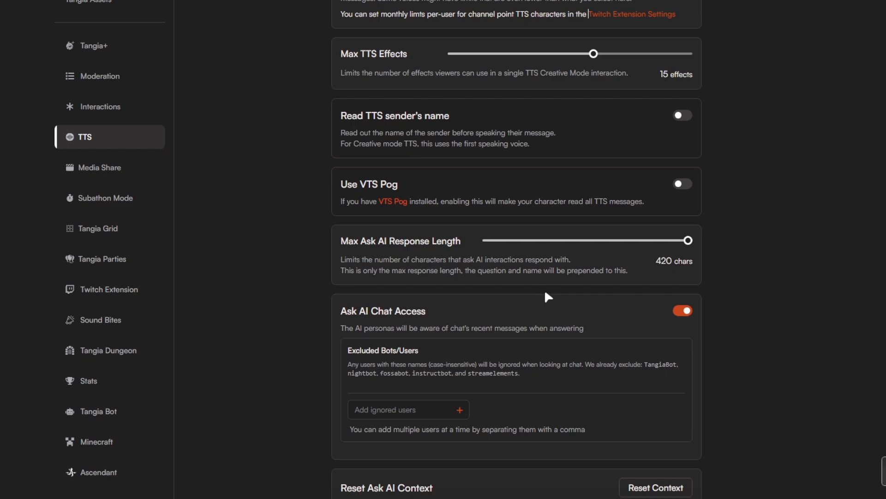
scroll(629, 326, "down", 1)
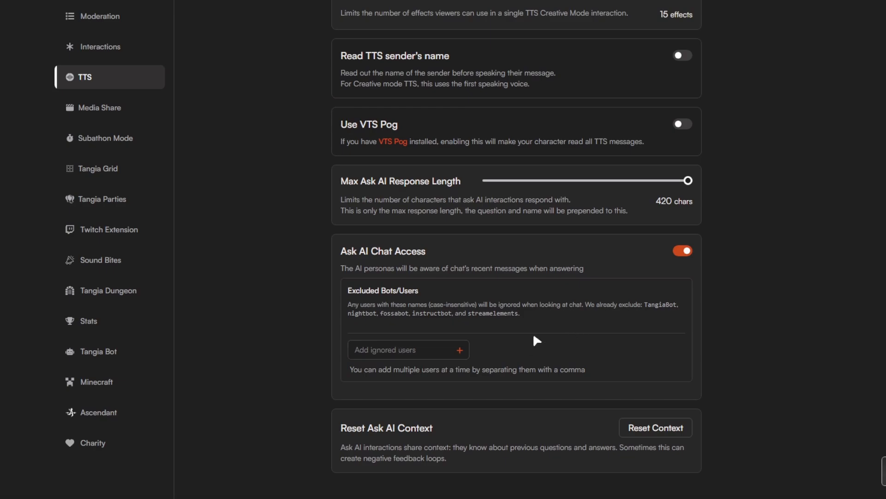
left_click(422, 351)
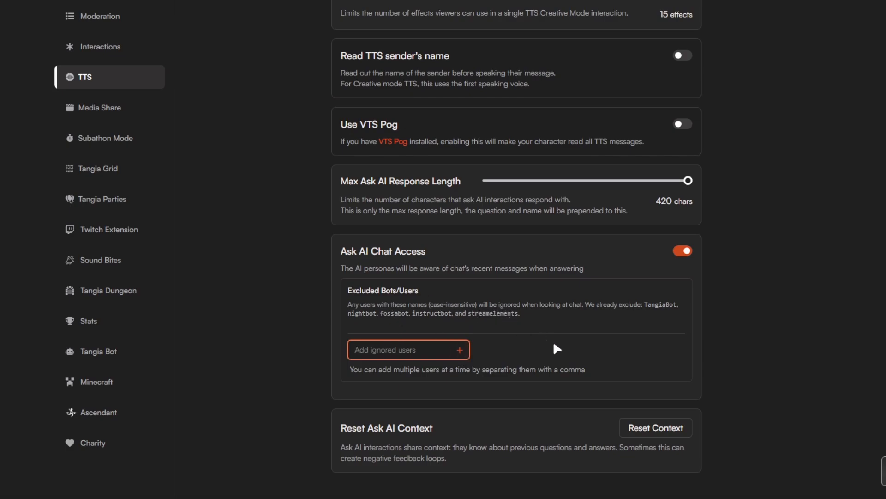
left_click(443, 456)
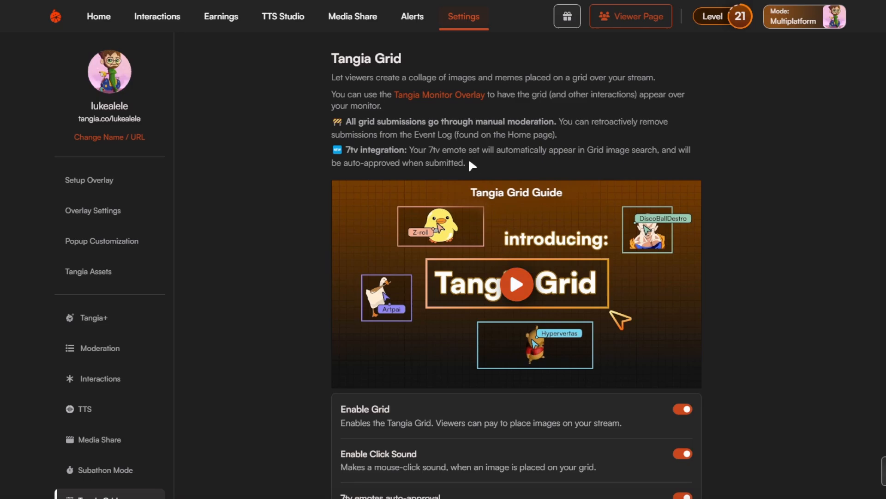
Examine the Tangia Grid options for enabling the grid, click sound, 7tv emote auto-approval and cell prices.
scroll(104, 379, "down", 3)
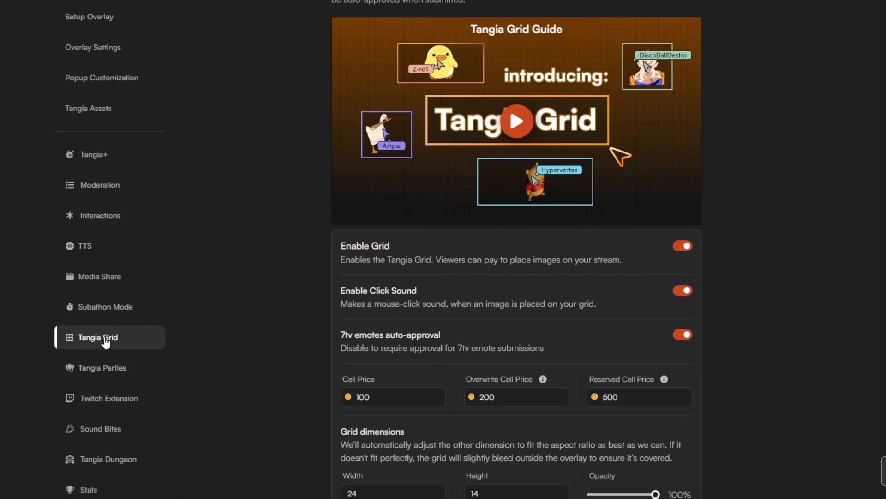
scroll(306, 336, "up", 3)
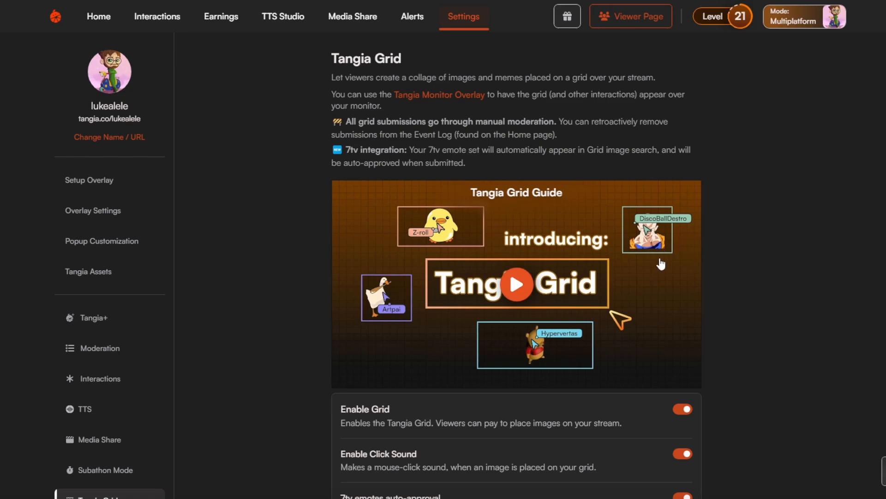
scroll(656, 262, "down", 1)
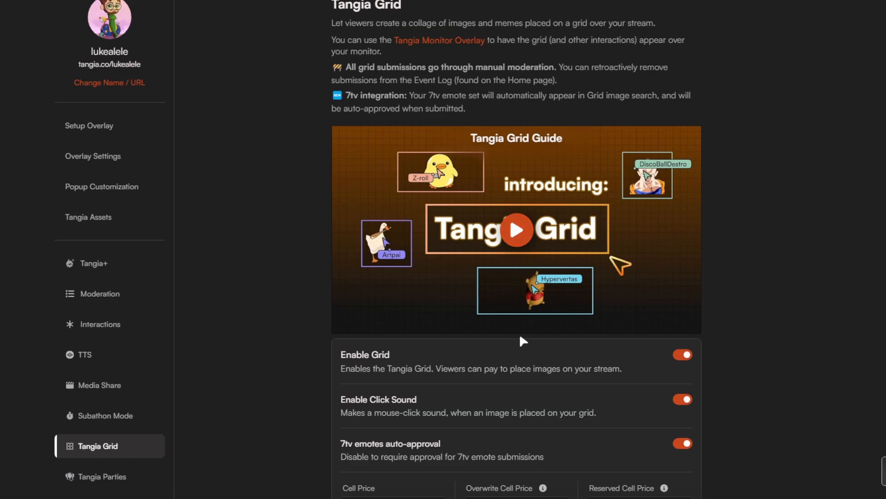
scroll(389, 296, "down", 1)
left_click(134, 392)
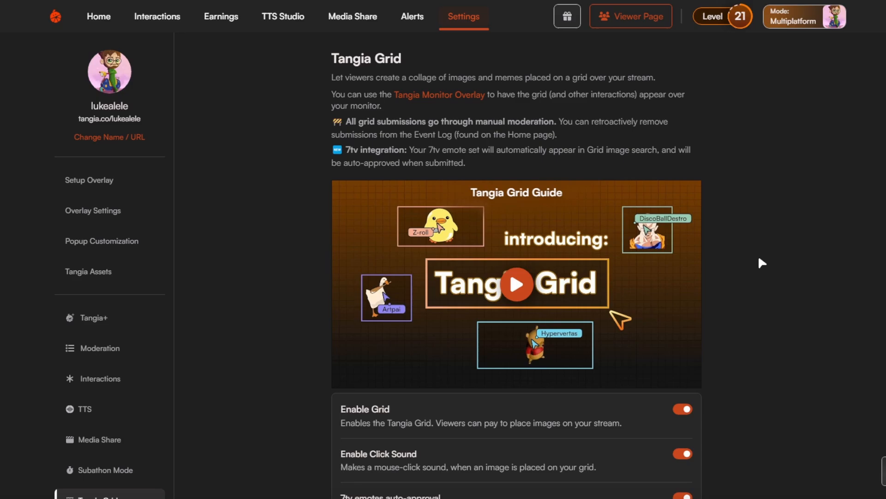
scroll(762, 262, "down", 5)
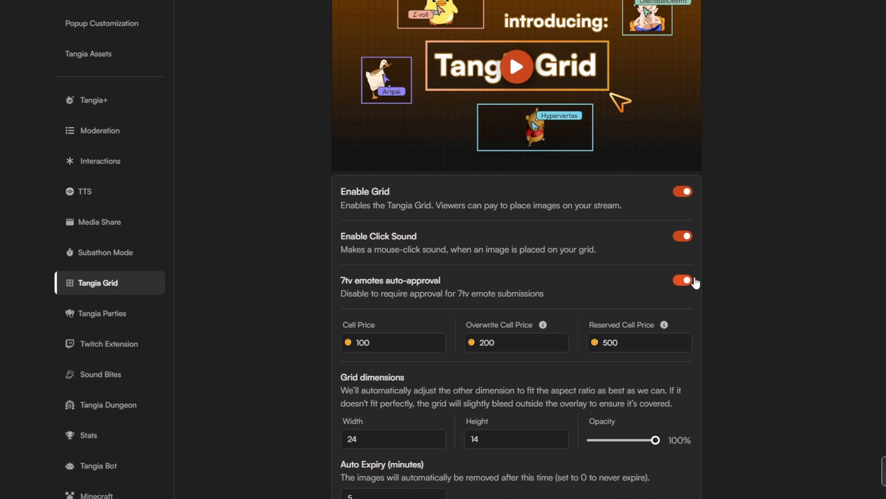
scroll(408, 302, "up", 2)
scroll(412, 300, "down", 3)
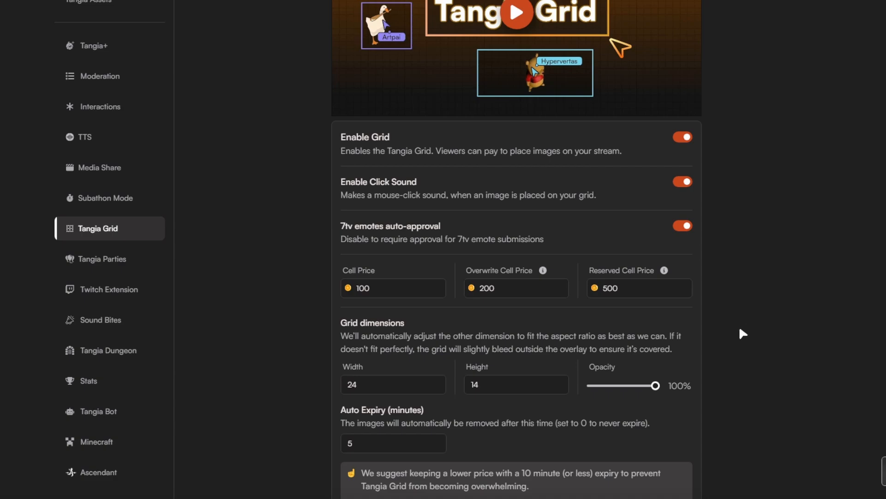
scroll(711, 370, "down", 2)
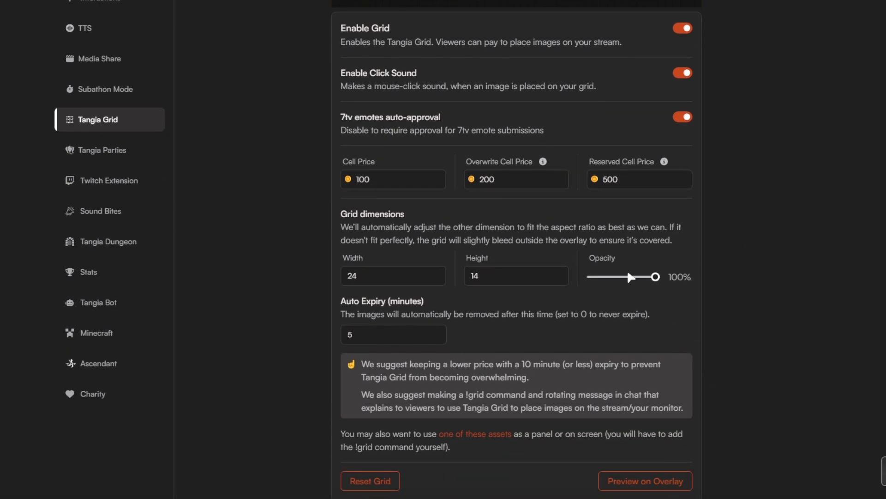
Review the grid dimensions, opacity, auto expiry, placement link and Protected Areas sections of Tangia Grid.
left_click_drag(481, 227, 595, 227)
left_click(623, 227)
scroll(502, 352, "down", 3)
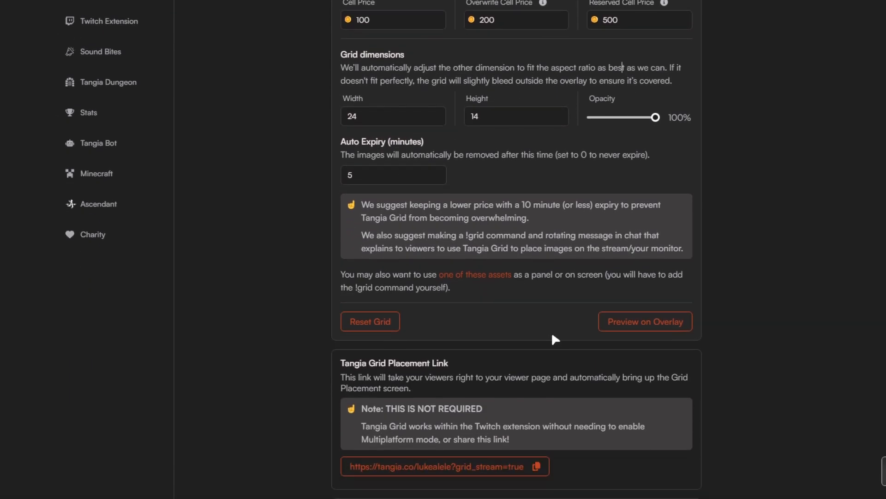
scroll(551, 331, "down", 1)
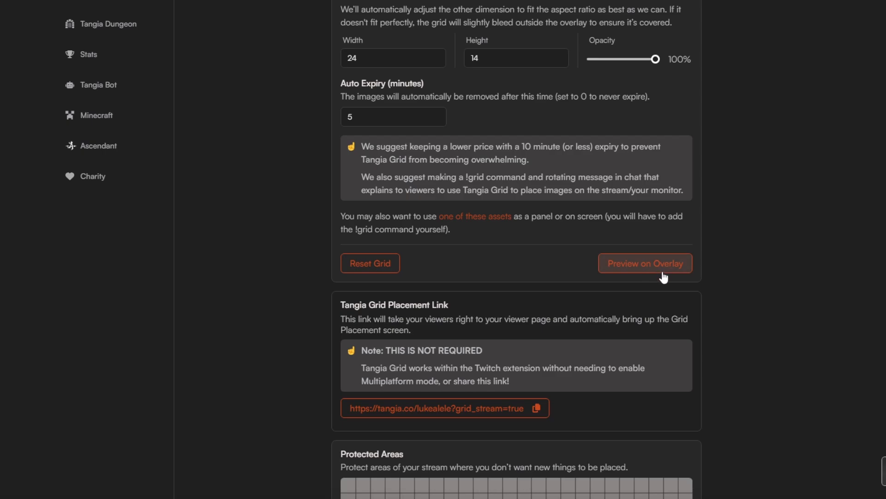
scroll(677, 351, "down", 3)
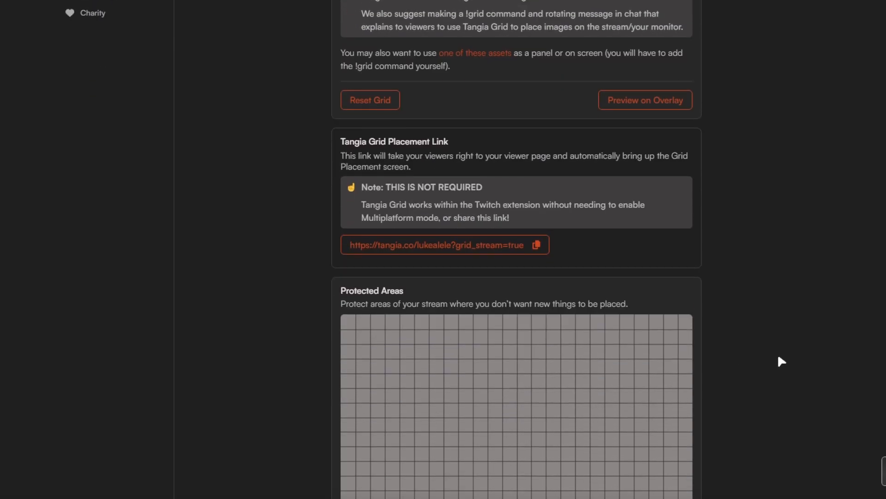
scroll(784, 356, "down", 3)
scroll(639, 332, "up", 4)
scroll(635, 325, "down", 2)
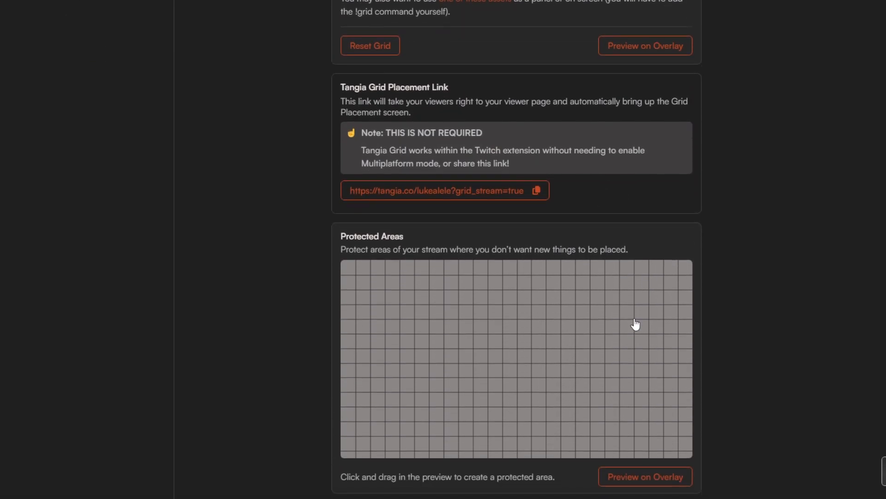
scroll(635, 325, "down", 2)
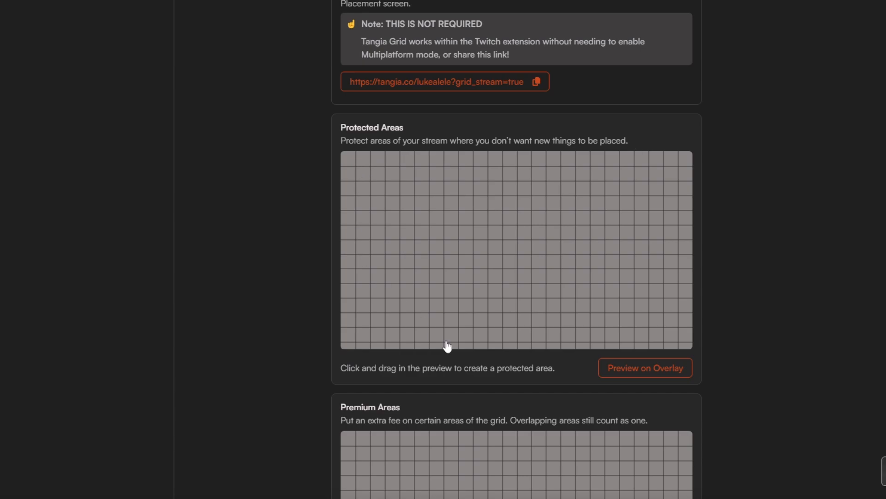
Try marking several cells as protected in the Protected Areas grid and discard the unsaved changes.
scroll(429, 317, "up", 1)
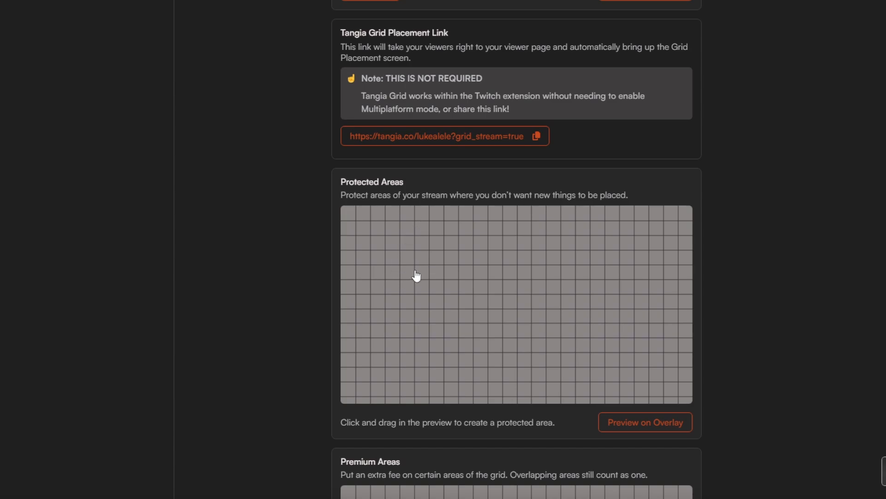
left_click(362, 271)
left_click(377, 271)
left_click(392, 286)
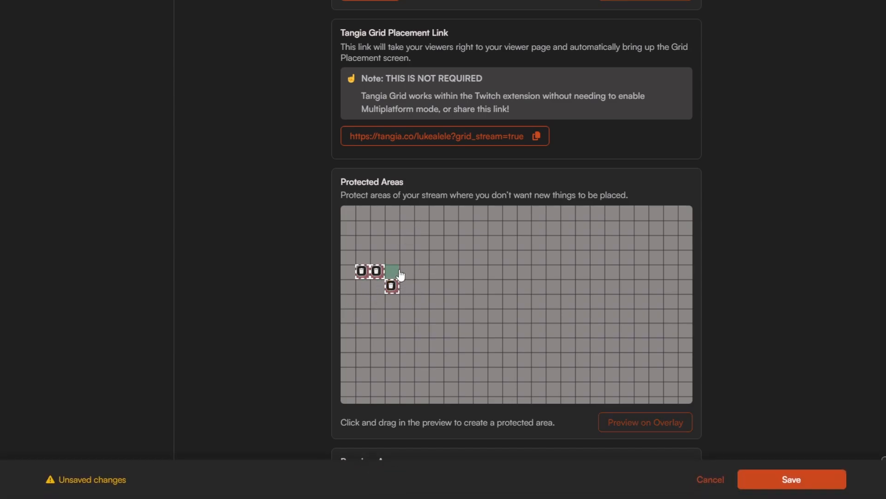
mouse_move(401, 275)
left_mouse_down()
mouse_move(413, 287)
mouse_move(378, 293)
mouse_move(364, 308)
mouse_move(408, 309)
mouse_move(401, 318)
mouse_move(376, 321)
mouse_move(375, 308)
left_mouse_up()
left_click(710, 479)
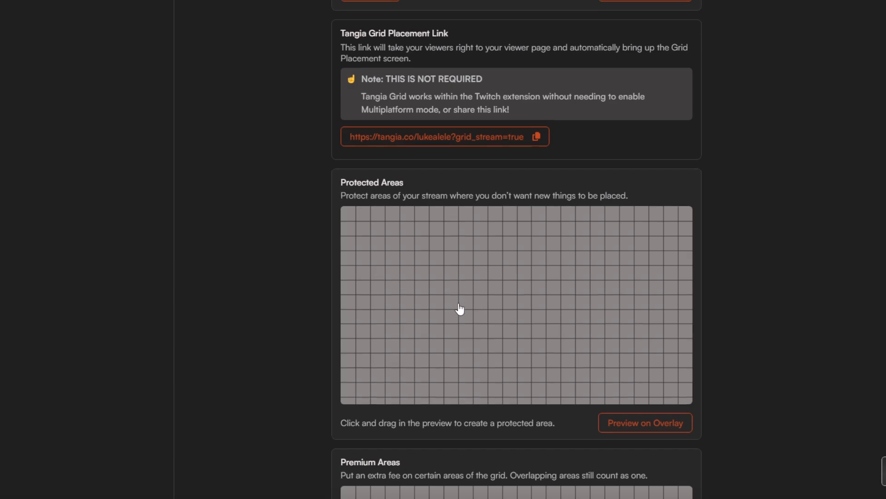
Compare the Protected Areas and Premium Areas sections with the main grid pricing settings.
scroll(462, 313, "up", 2)
scroll(556, 340, "down", 4)
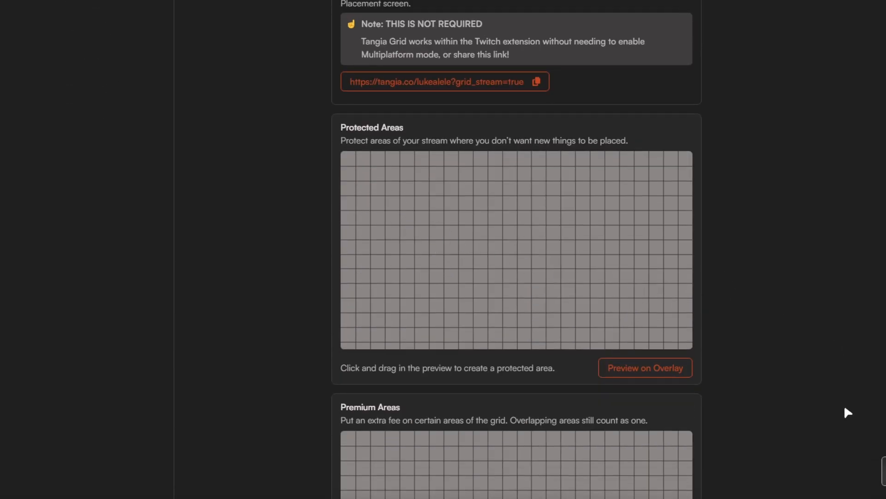
scroll(642, 397, "down", 11)
scroll(670, 405, "up", 13)
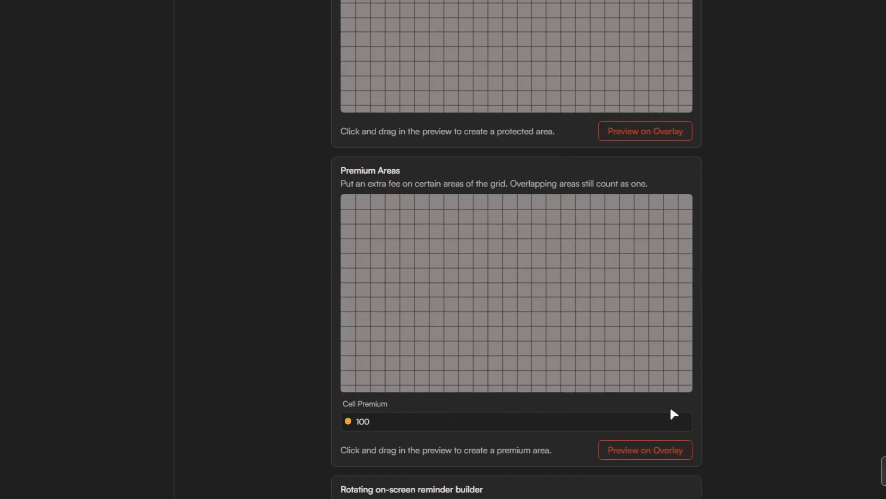
scroll(670, 404, "up", 5)
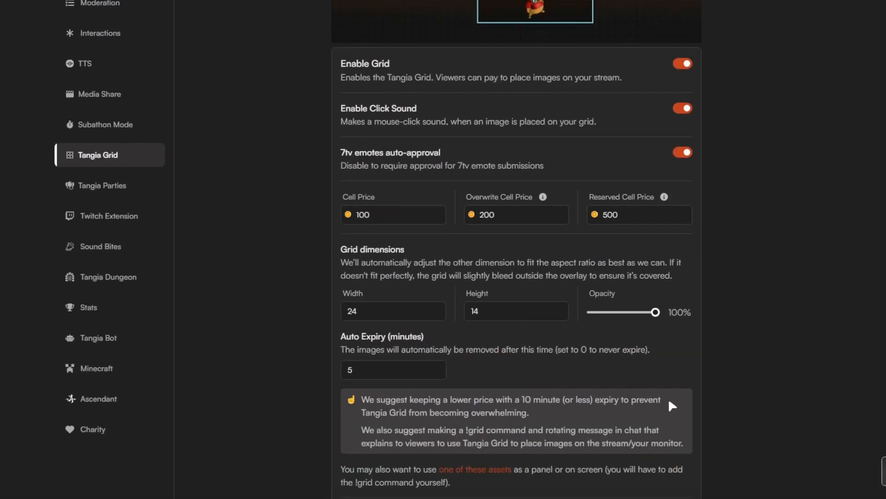
scroll(669, 401, "down", 10)
scroll(733, 237, "up", 4)
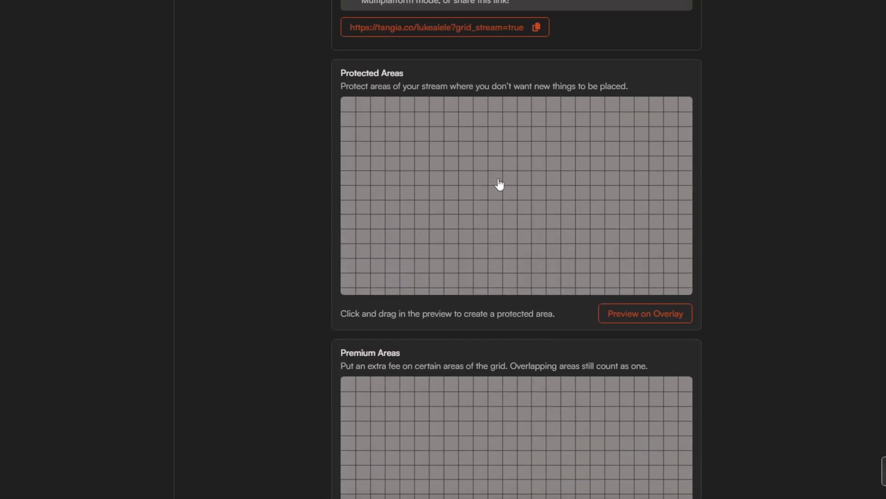
Try marking a block of six cells, two wide and three high, as a premium area and discard the changes.
scroll(511, 253, "down", 3)
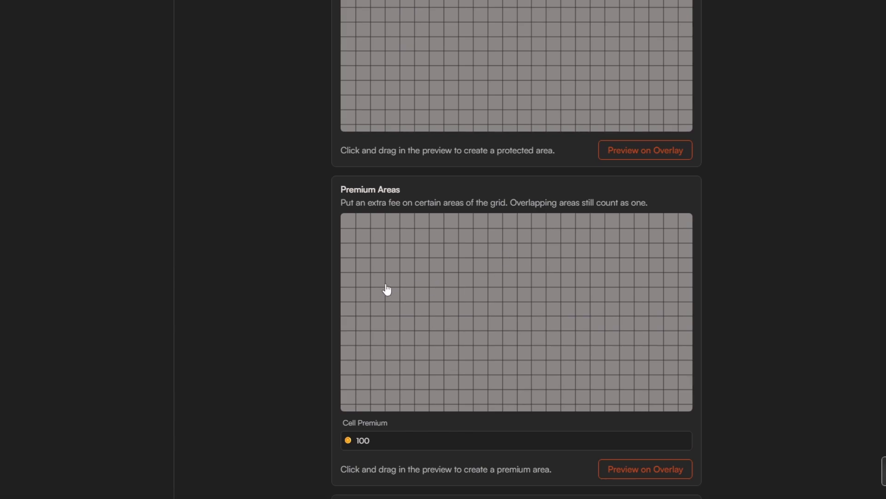
left_click_drag(347, 189, 399, 197)
left_click(399, 198)
left_click(377, 278)
left_click(376, 293)
left_click(376, 307)
left_click(391, 307)
left_click(397, 294)
left_click(396, 279)
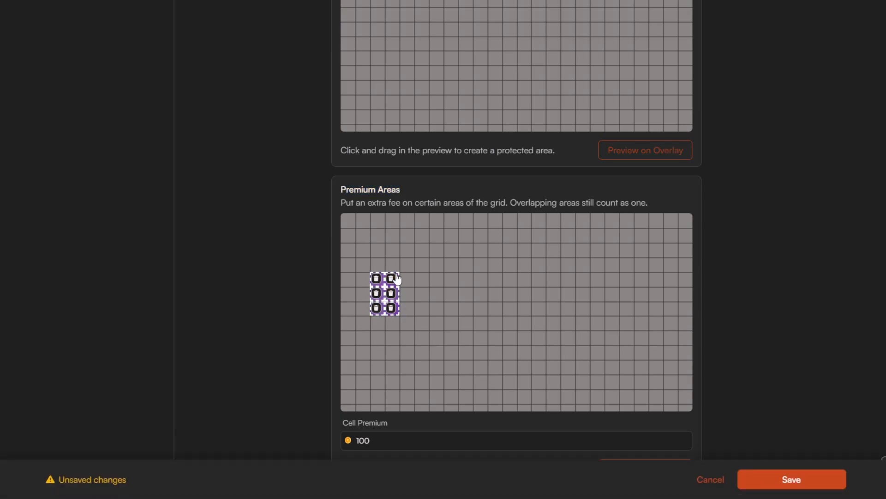
scroll(450, 350, "down", 1)
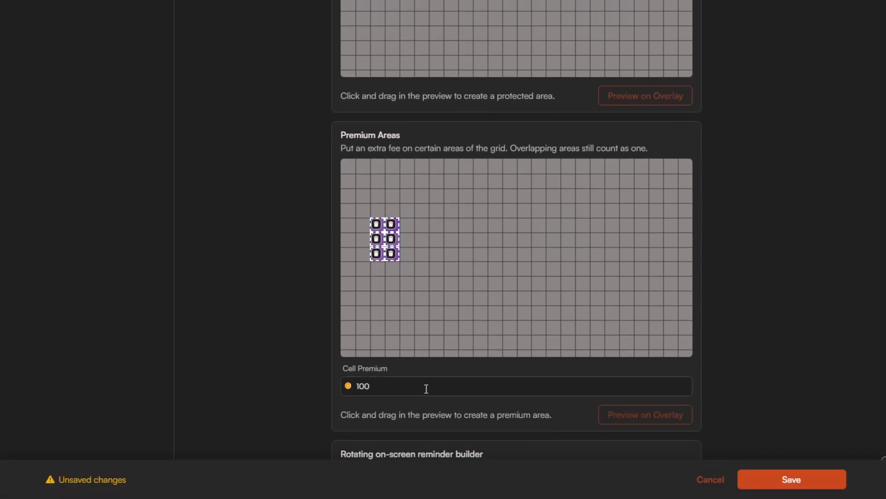
left_click(711, 480)
Examine the rotating on-screen reminder builder's show and hide durations and browser source links, and look over the Tangia Grid page again.
scroll(618, 387, "down", 2)
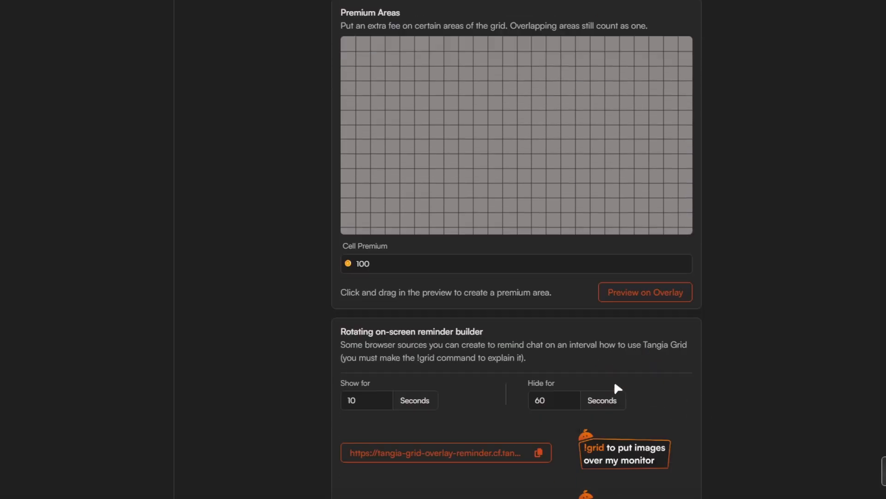
scroll(609, 374, "down", 1)
scroll(616, 335, "down", 1)
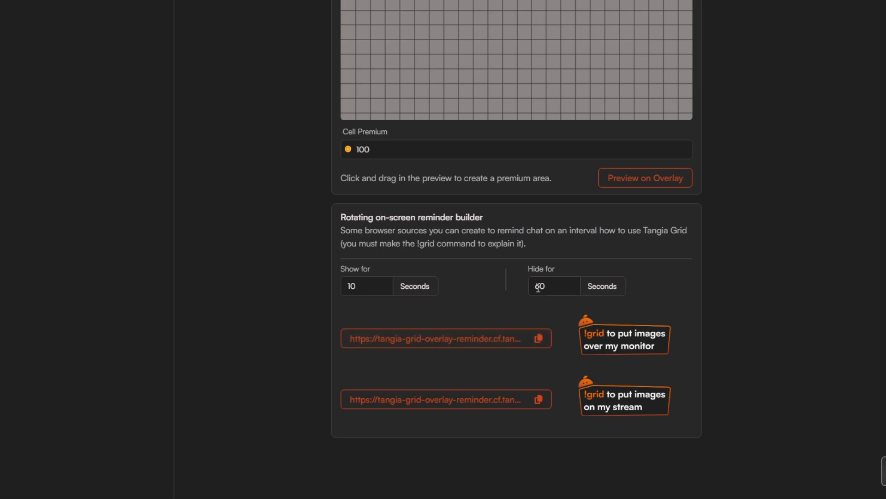
left_click_drag(368, 288, 346, 285)
left_click(366, 284)
left_click(550, 287)
left_click(373, 285)
scroll(771, 348, "up", 15)
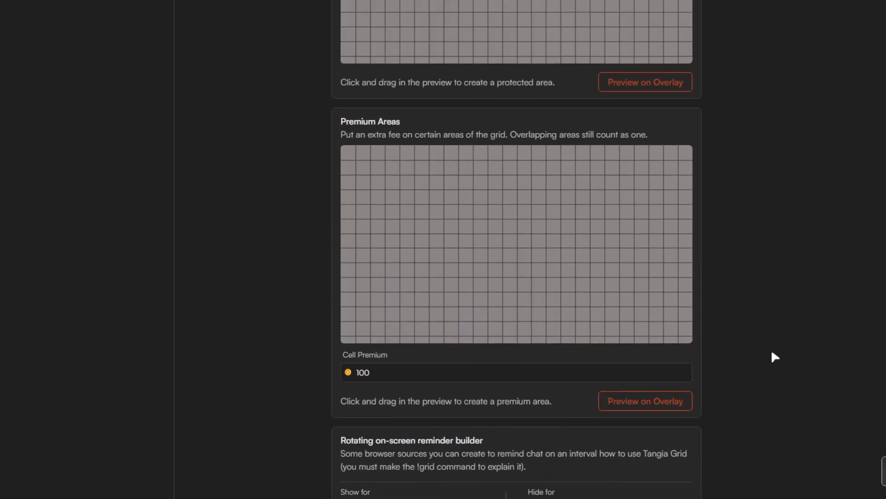
scroll(773, 350, "up", 10)
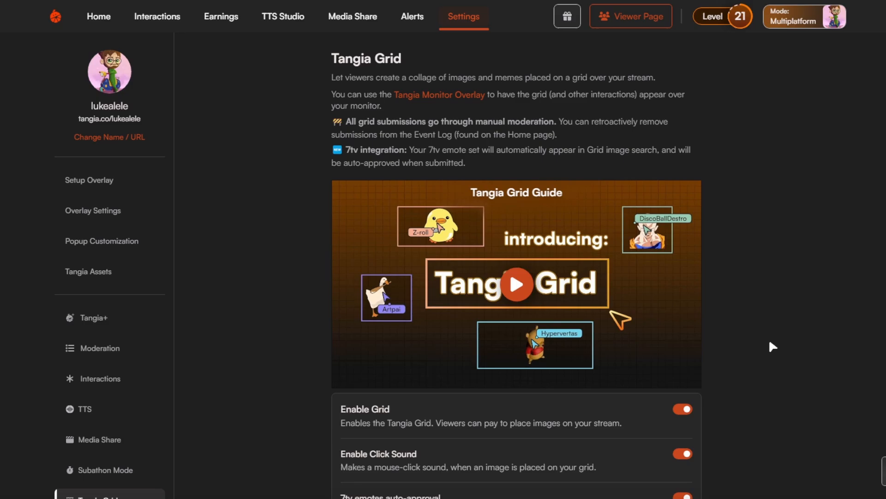
scroll(771, 346, "down", 2)
scroll(768, 345, "down", 8)
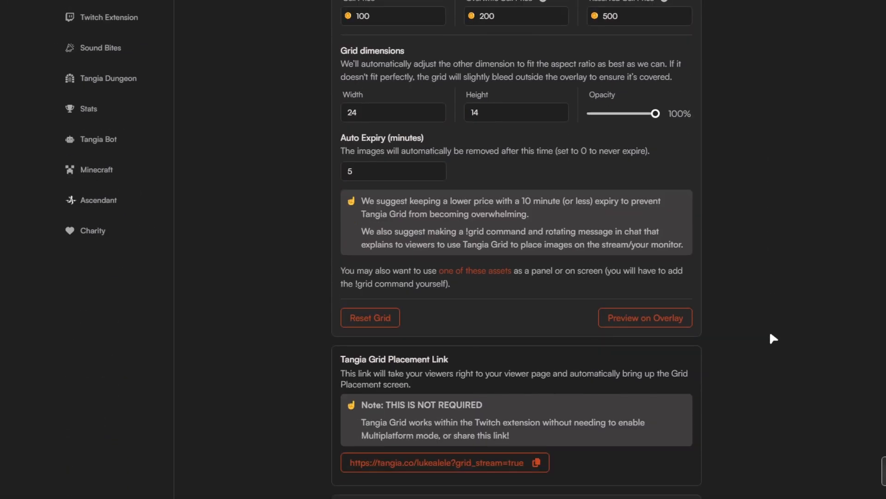
Open the Media Share settings and examine the play mode, clip pricing, maximum clip length, minimum views and enabled media sources.
scroll(770, 334, "up", 10)
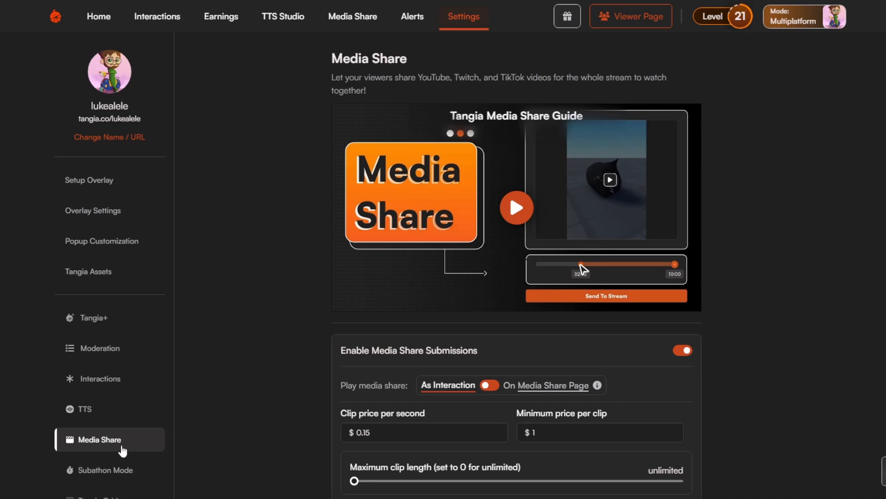
scroll(115, 438, "down", 2)
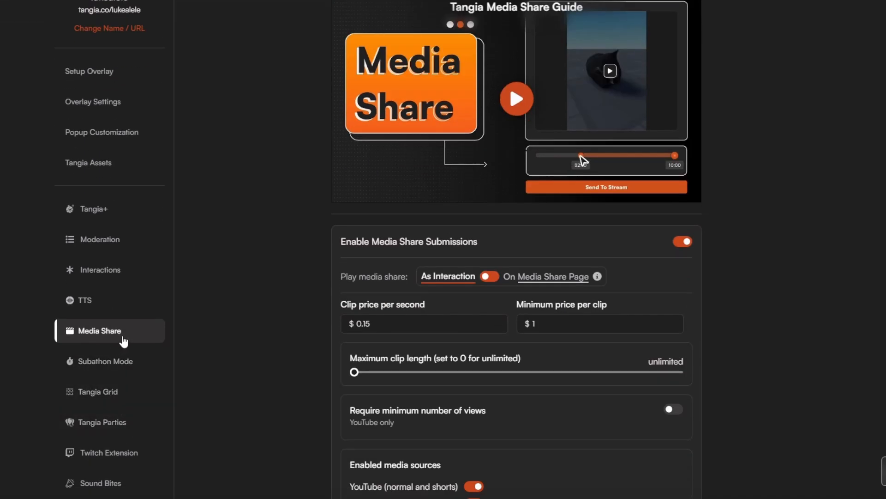
scroll(521, 370, "up", 2)
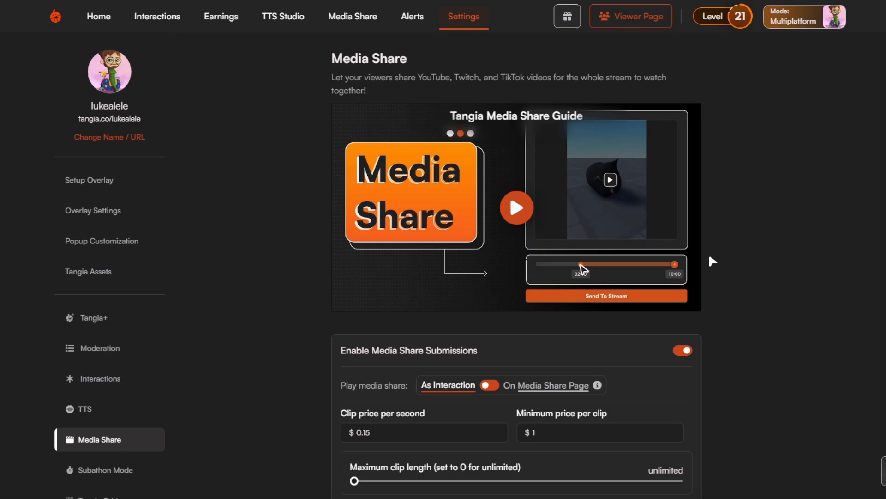
scroll(753, 346, "down", 2)
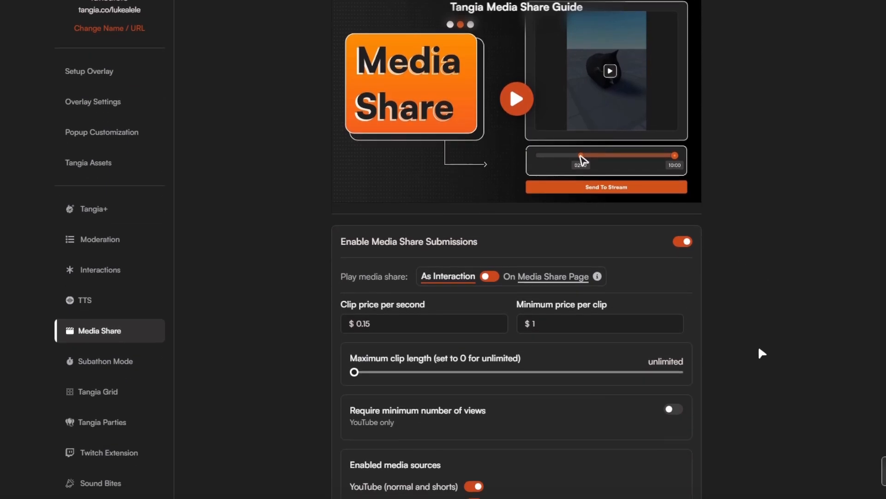
scroll(652, 311, "up", 2)
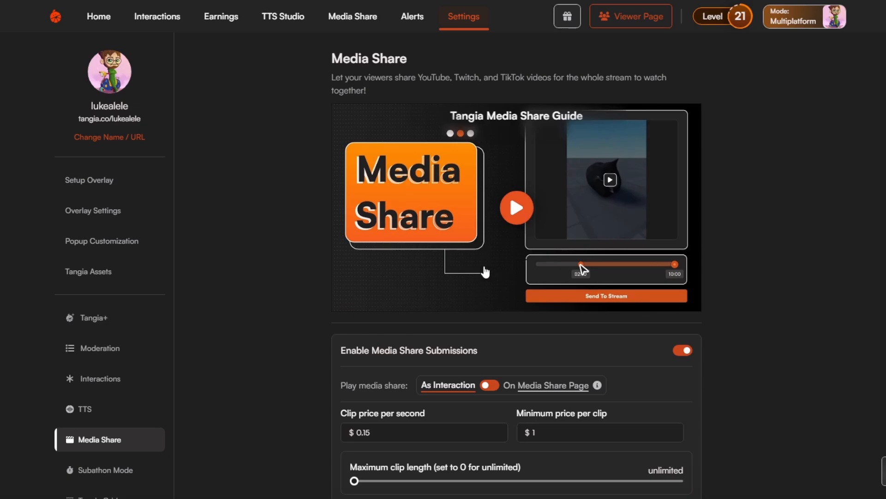
scroll(497, 358, "down", 3)
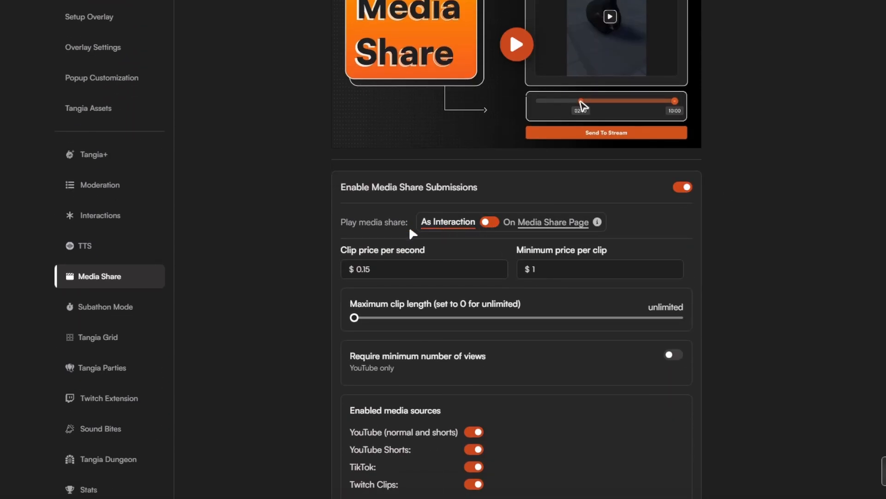
scroll(660, 295, "down", 2)
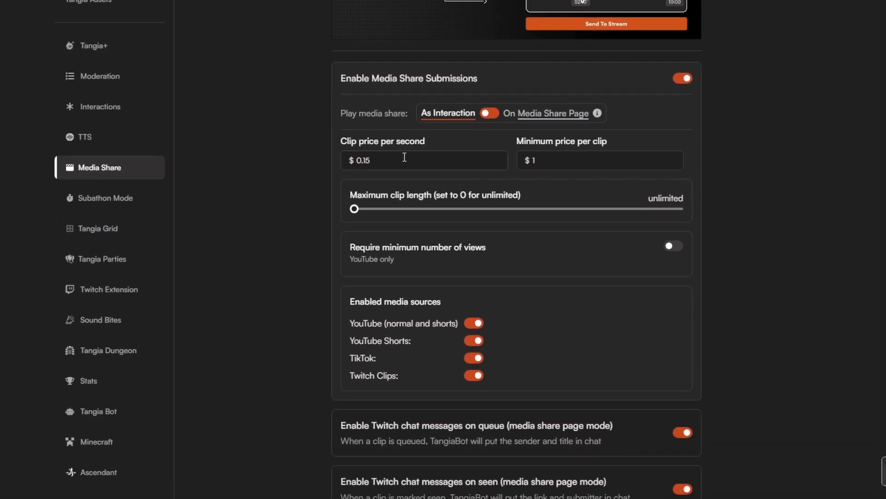
scroll(690, 324, "down", 1)
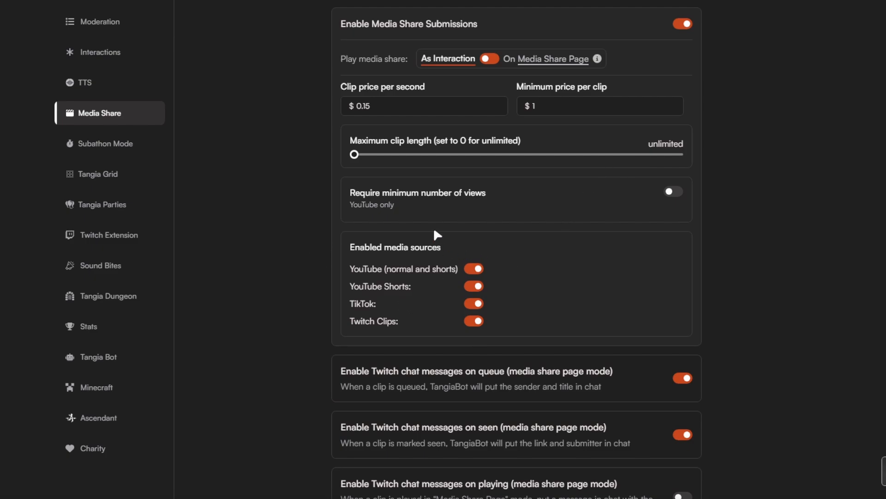
Review the Media Share options for Twitch chat messages on queued, seen and playing clips.
scroll(434, 233, "down", 1)
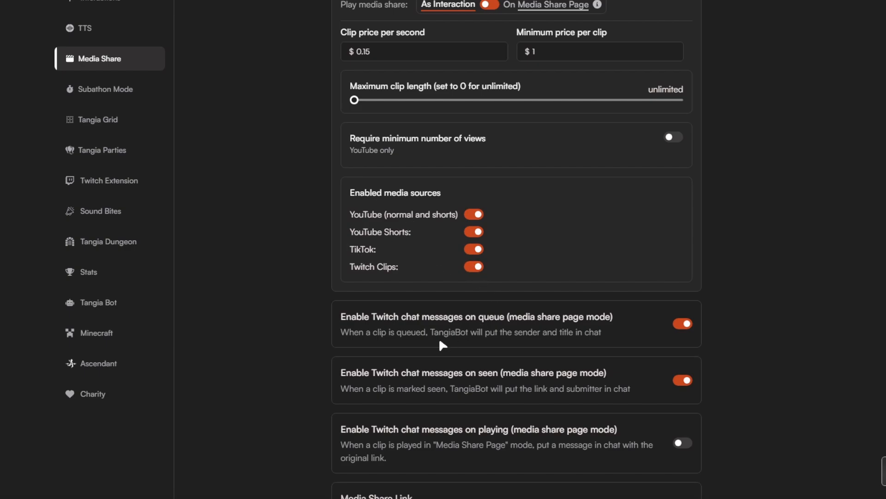
scroll(438, 340, "down", 2)
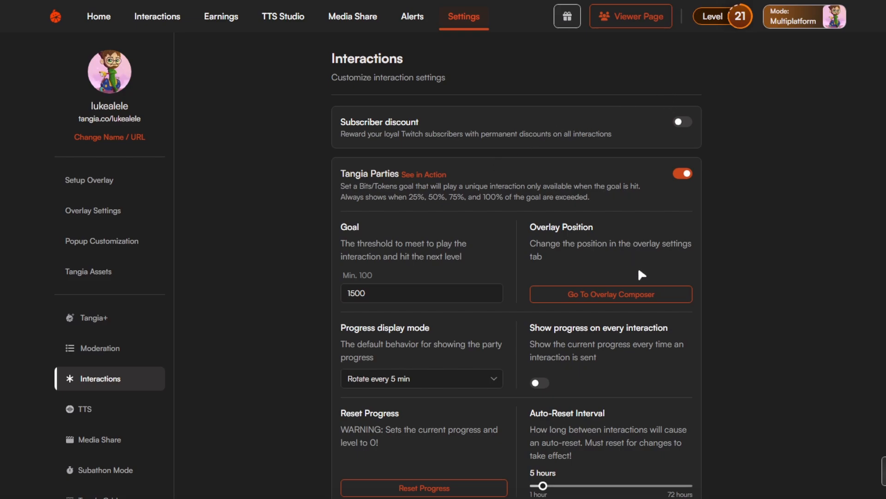
In the Interactions settings, look through the durations offered for the global and per-interaction cooldown countdowns.
scroll(642, 272, "down", 4)
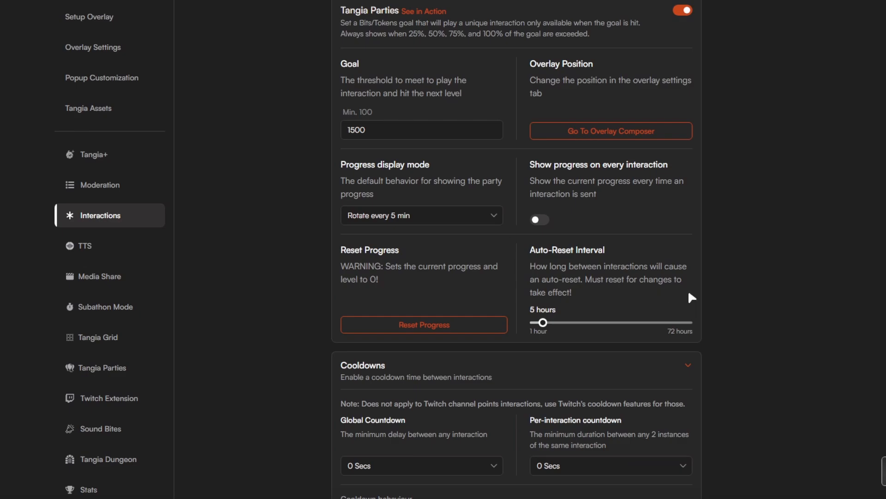
scroll(738, 345, "down", 3)
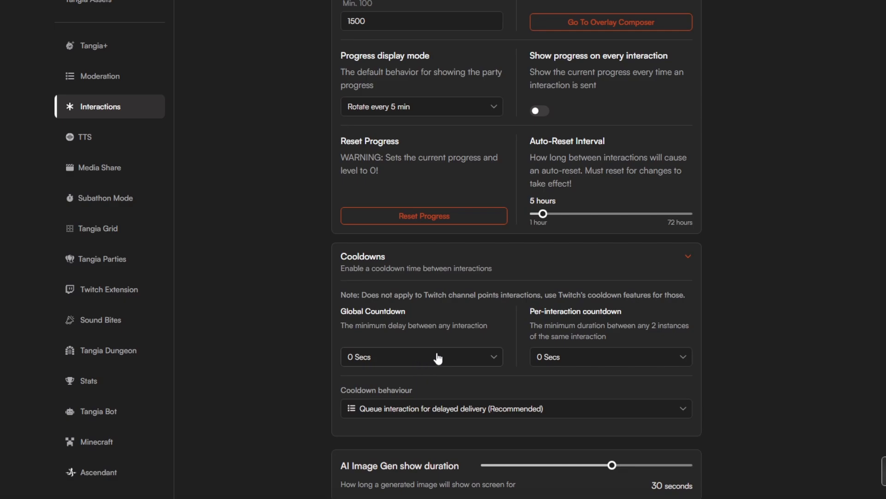
left_click(454, 364)
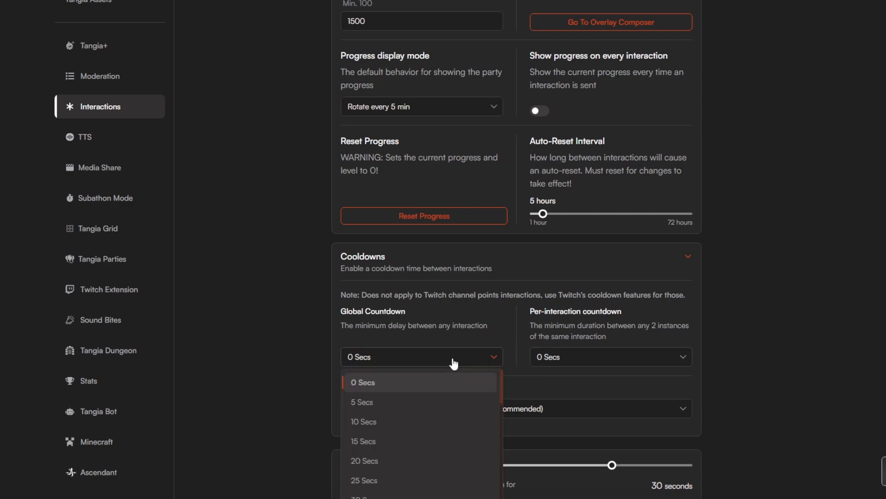
left_click(287, 334)
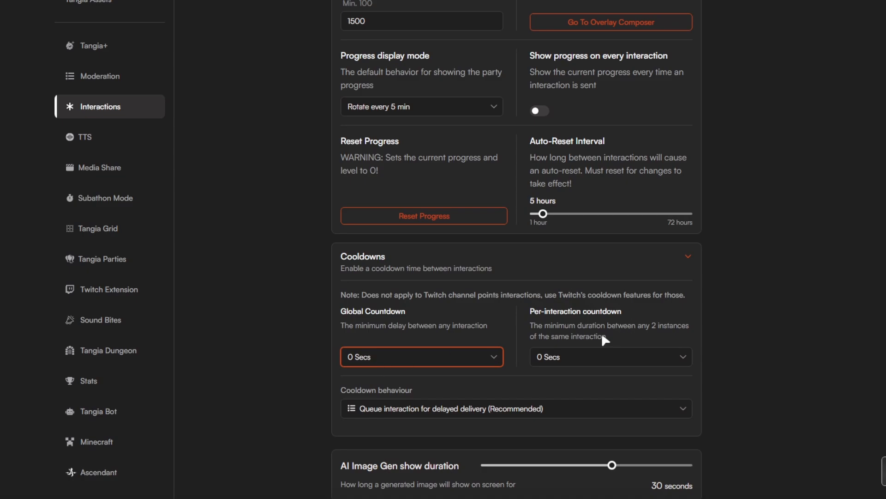
left_click(567, 362)
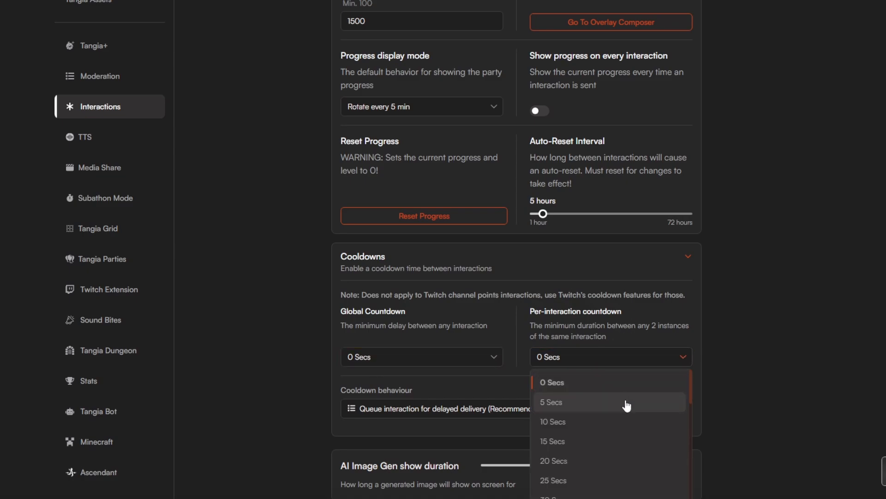
scroll(626, 406, "down", 2)
left_click(843, 295)
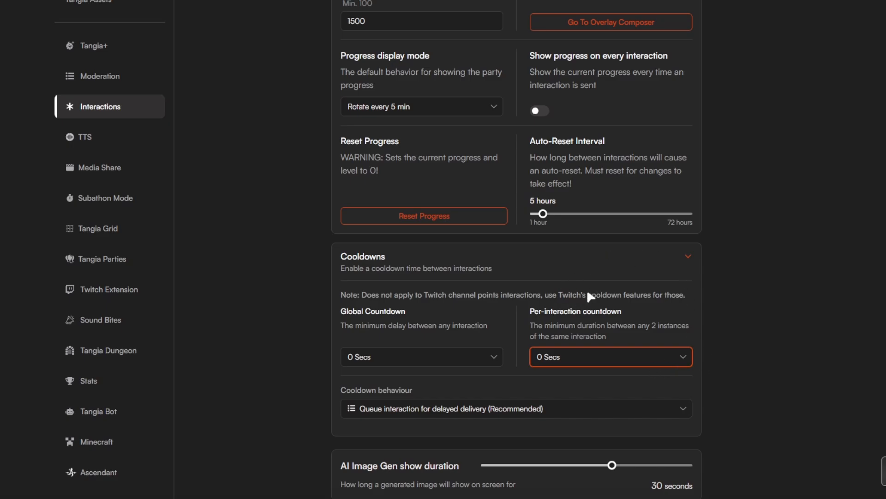
Check the available cooldown behaviour options without changing the selected one.
scroll(588, 291, "down", 4)
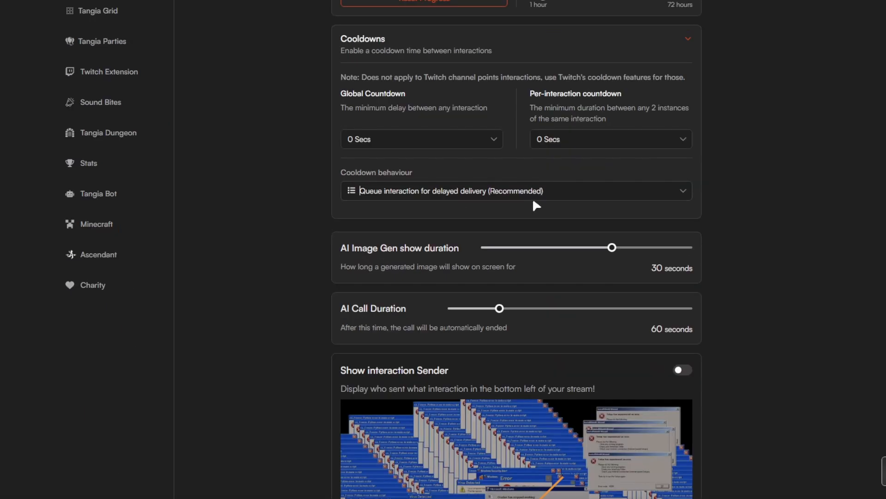
left_click(540, 192)
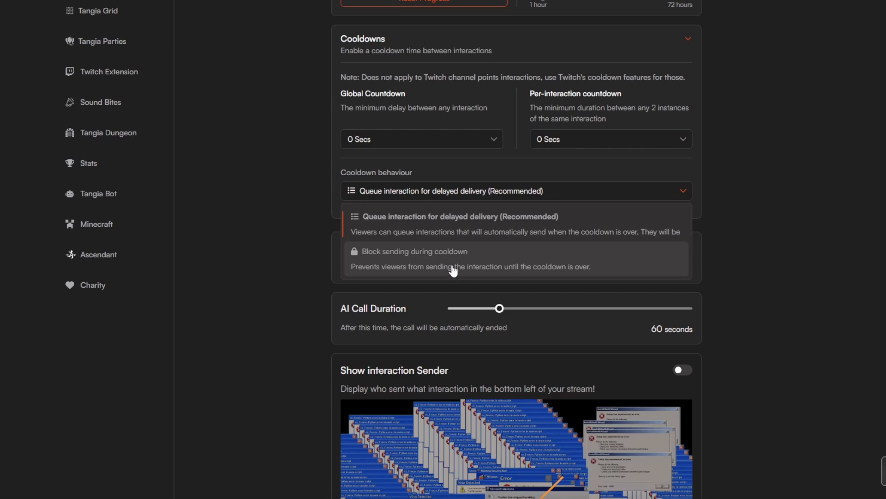
left_click(722, 217)
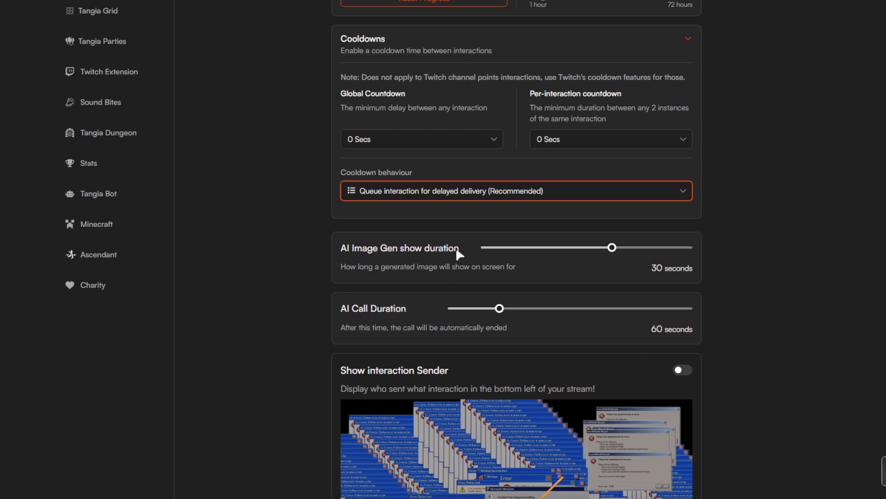
Examine the AI Image Gen show duration, AI Call Duration and Show interaction Sender settings.
scroll(459, 254, "down", 3)
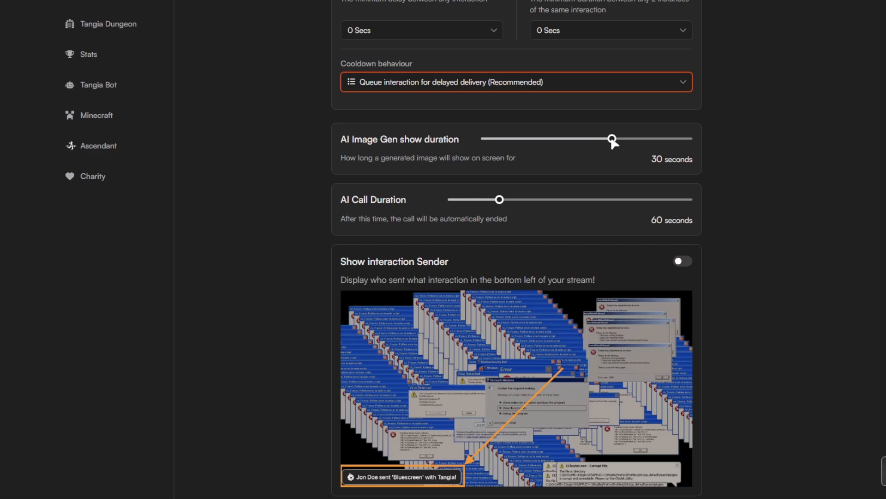
left_click_drag(613, 140, 614, 141)
left_click(792, 479)
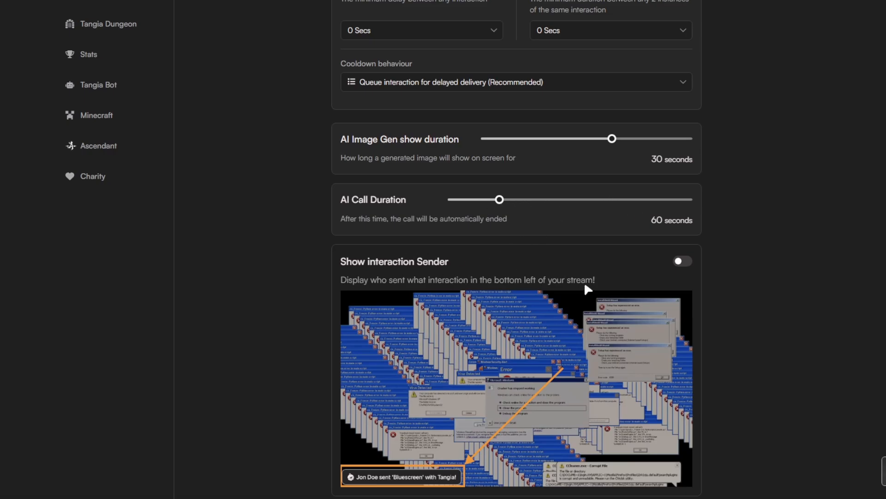
scroll(755, 275, "down", 1)
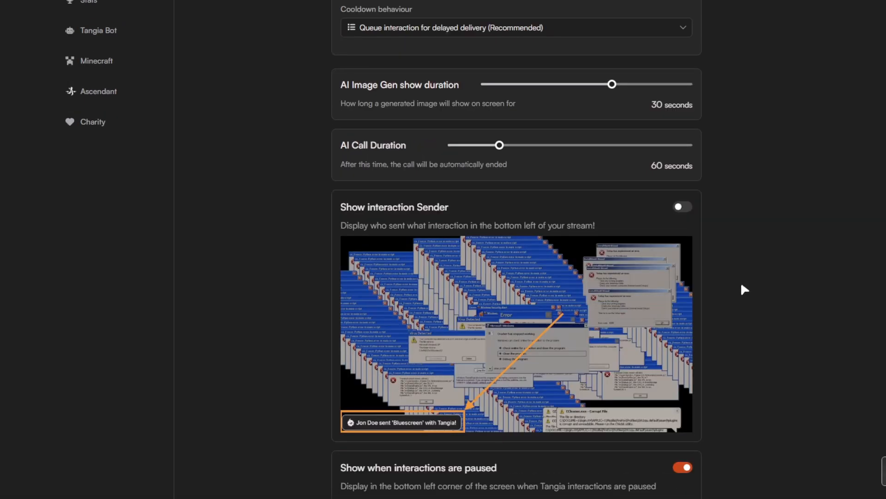
scroll(741, 281, "down", 1)
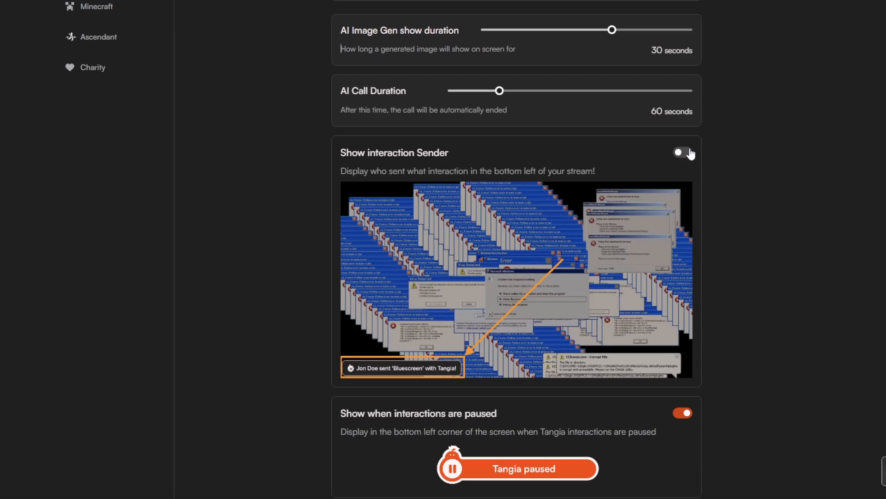
Examine the paused-interaction options and the auto-add categories with their default prices, and return to the start of the Interactions settings.
scroll(676, 310, "down", 5)
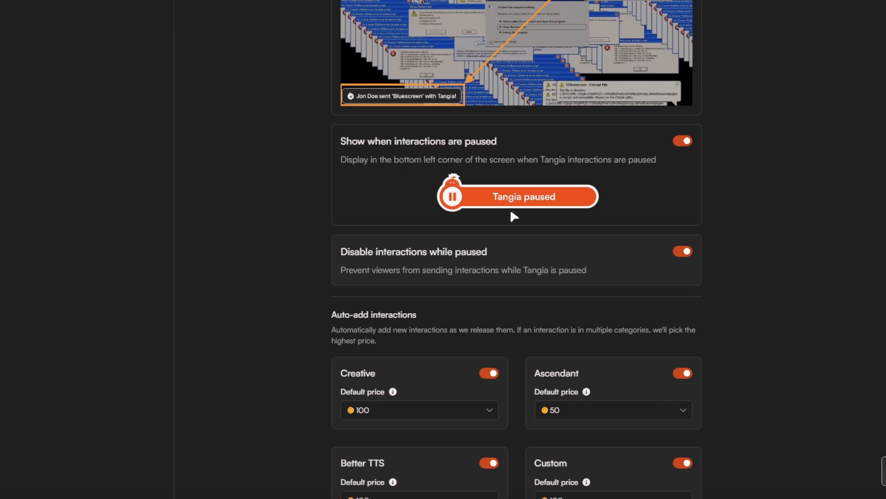
scroll(475, 283, "down", 7)
scroll(503, 291, "down", 8)
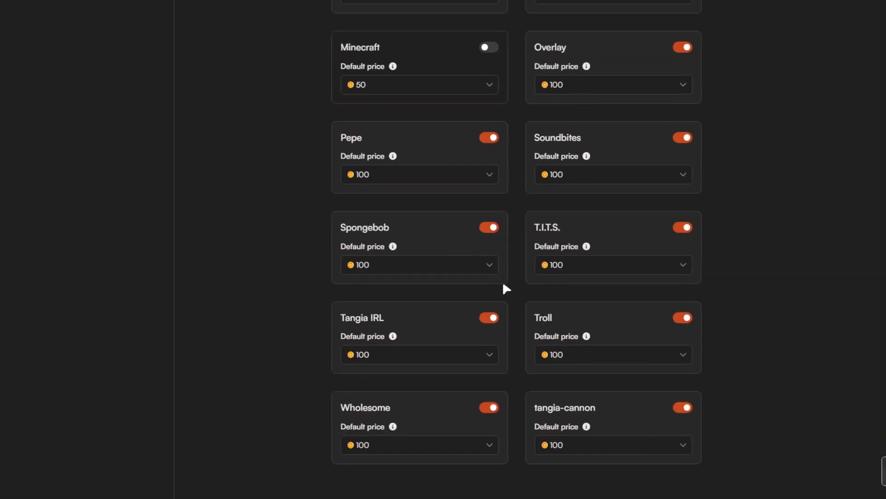
scroll(505, 288, "up", 20)
scroll(509, 282, "up", 8)
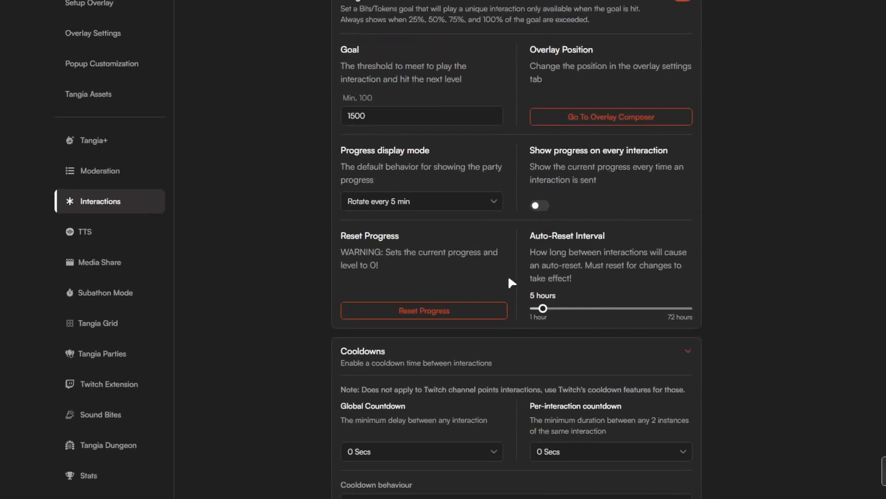
scroll(848, 294, "up", 1)
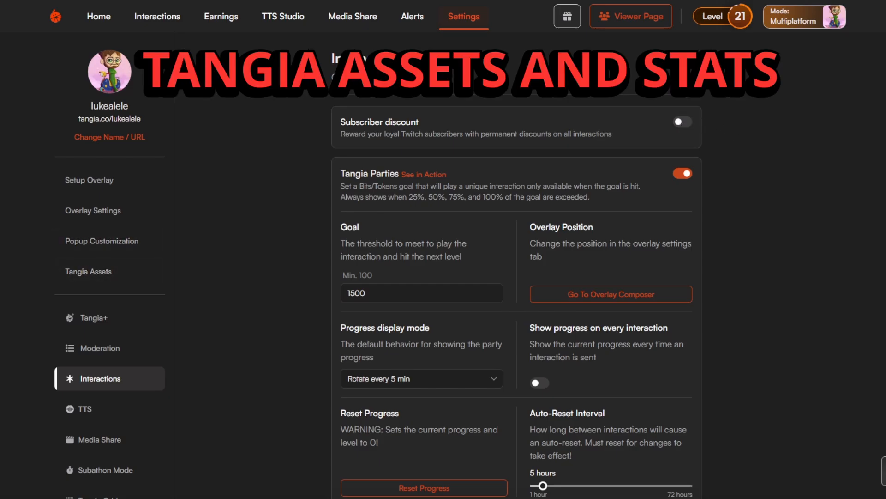
Open the Tangia Assets settings and look over the bio assets and the channel banner link.
left_click(107, 273)
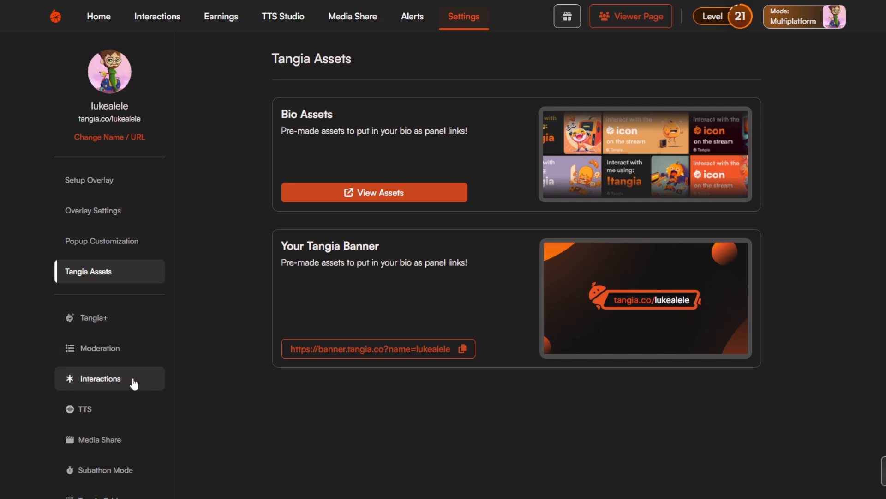
scroll(138, 397, "down", 7)
scroll(143, 365, "up", 3)
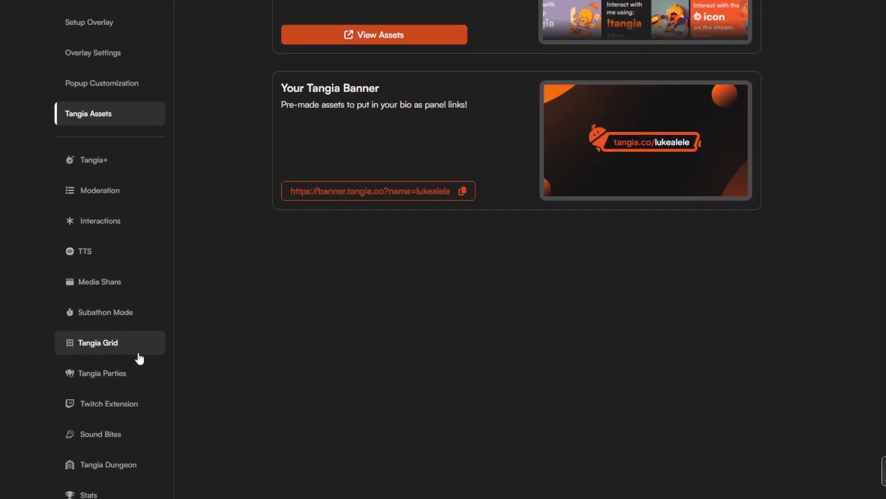
Open the Stats settings, read the Leaderboard description, and open the linked Tangia Stats Extension page on Twitch.
scroll(143, 355, "down", 3)
left_click(107, 354)
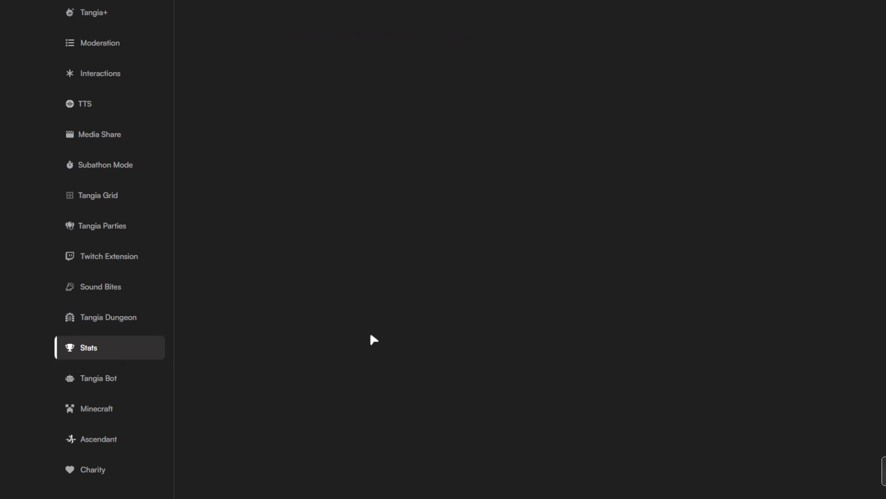
scroll(374, 340, "up", 7)
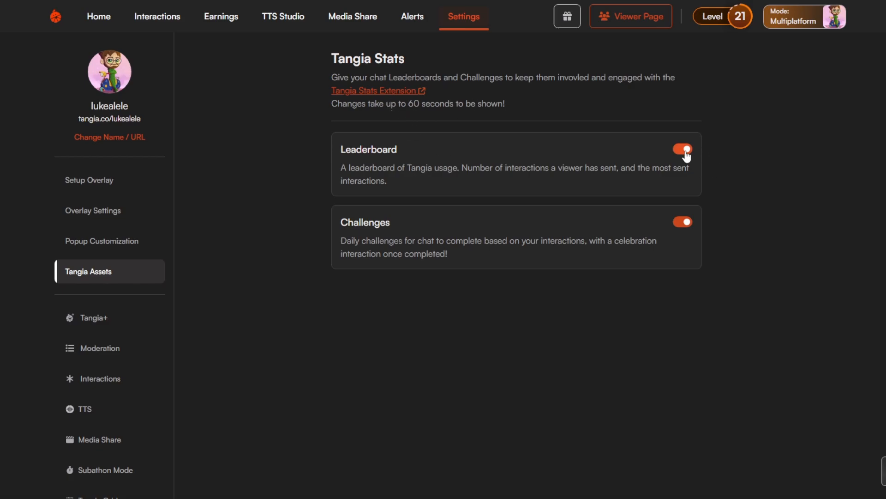
left_click_drag(451, 168, 584, 169)
left_click_drag(650, 167, 679, 172)
left_click(495, 179)
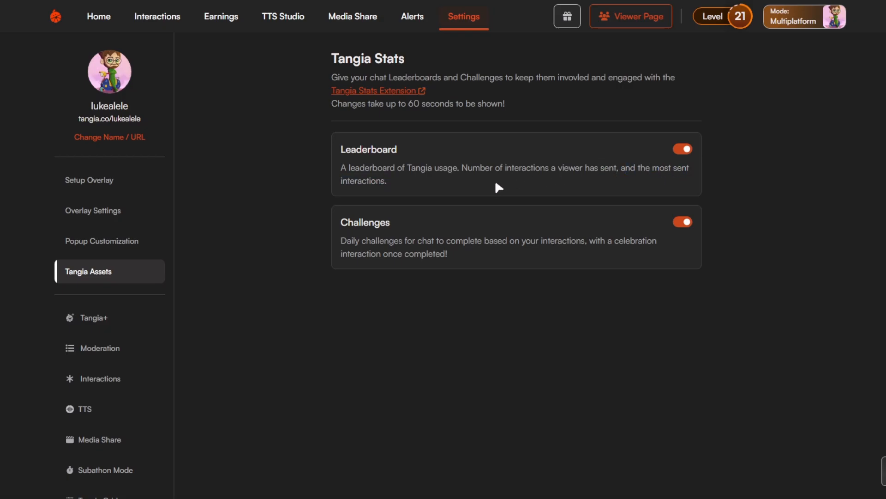
left_click(408, 92)
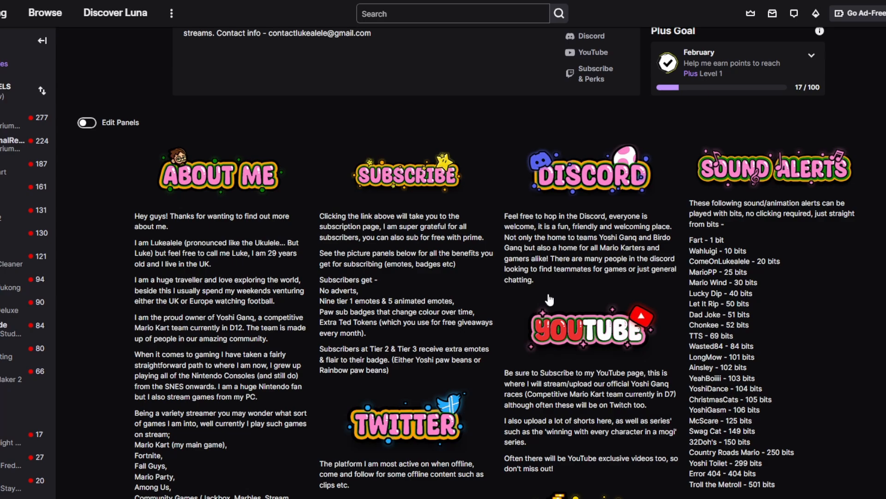
Locate the Tangia Stats panel on the About page of the Twitch channel.
scroll(399, 280, "up", 3)
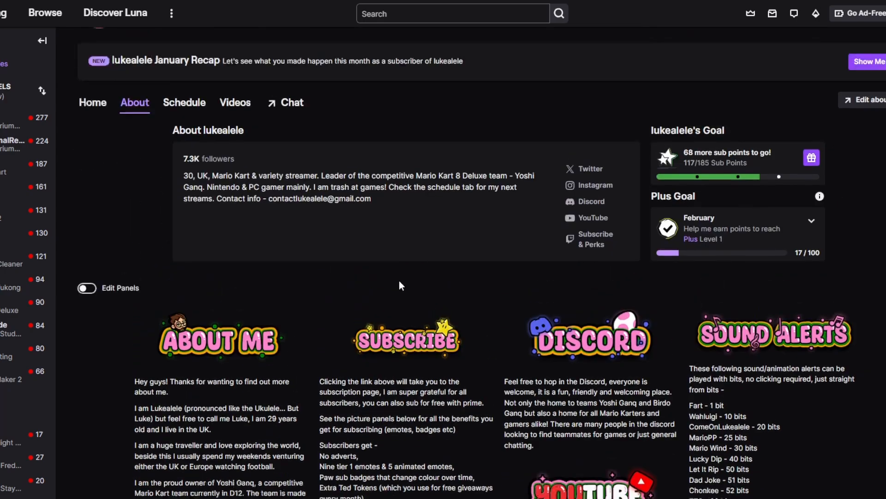
scroll(389, 285, "up", 6)
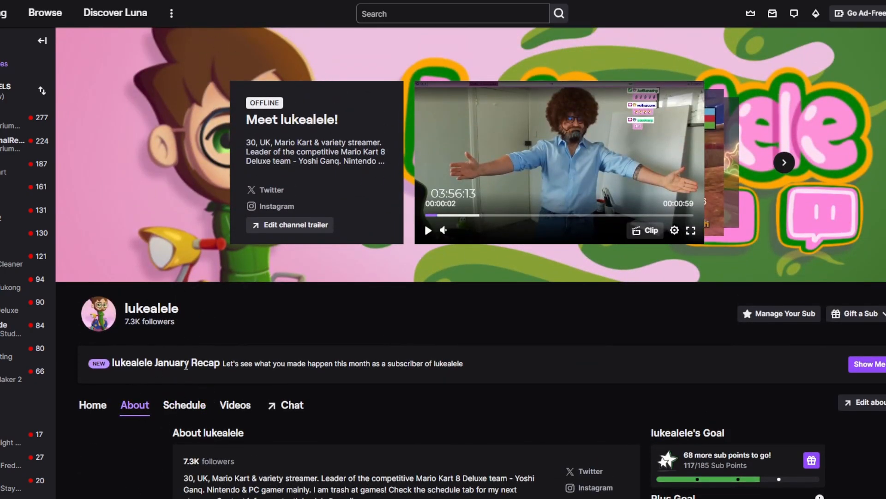
scroll(286, 395, "down", 2)
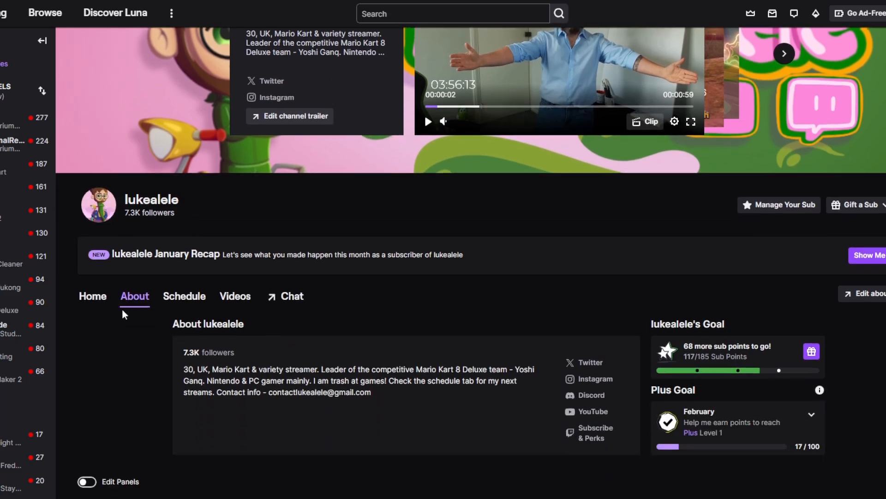
scroll(121, 314, "down", 12)
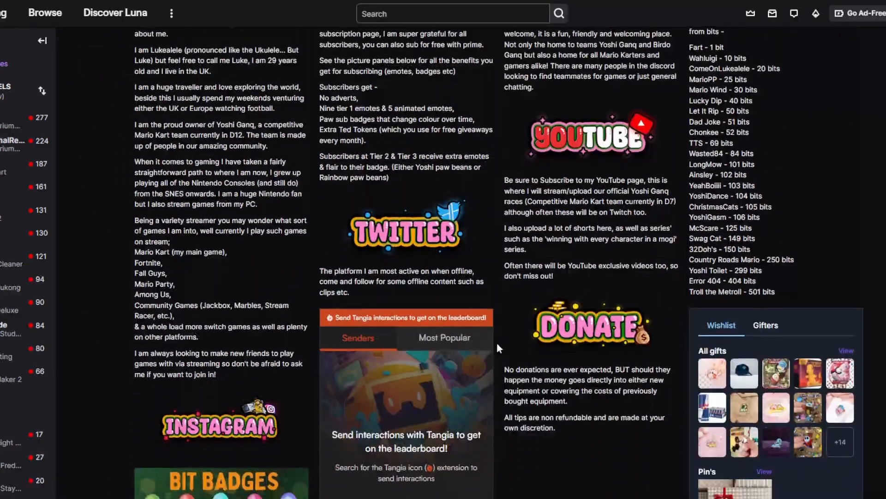
scroll(498, 345, "down", 3)
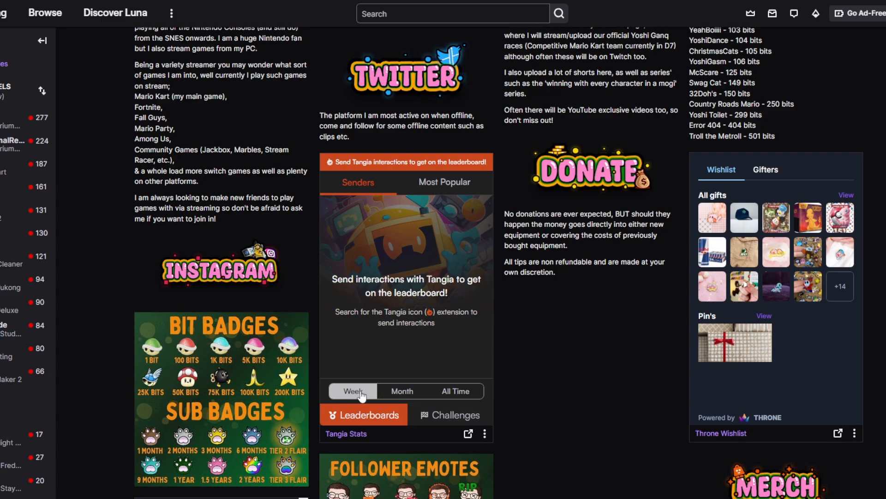
Compare the monthly and all-time senders leaderboards in the Tangia Stats panel.
left_click(406, 391)
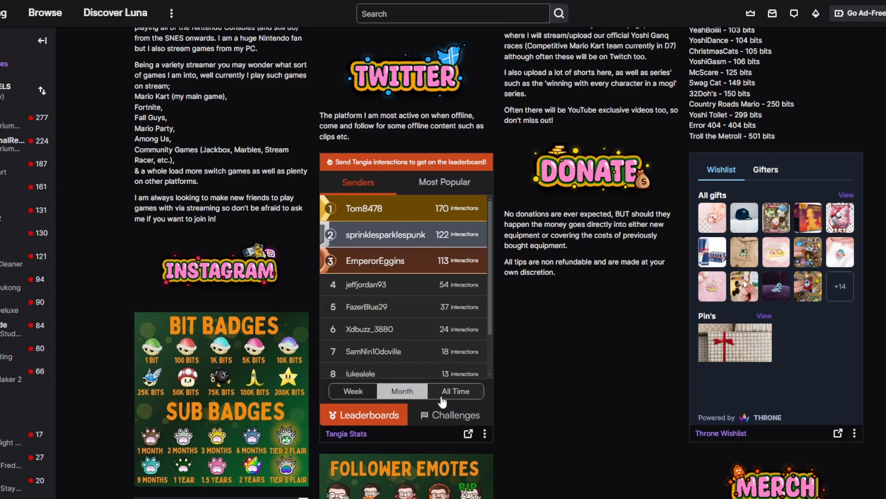
left_click(448, 393)
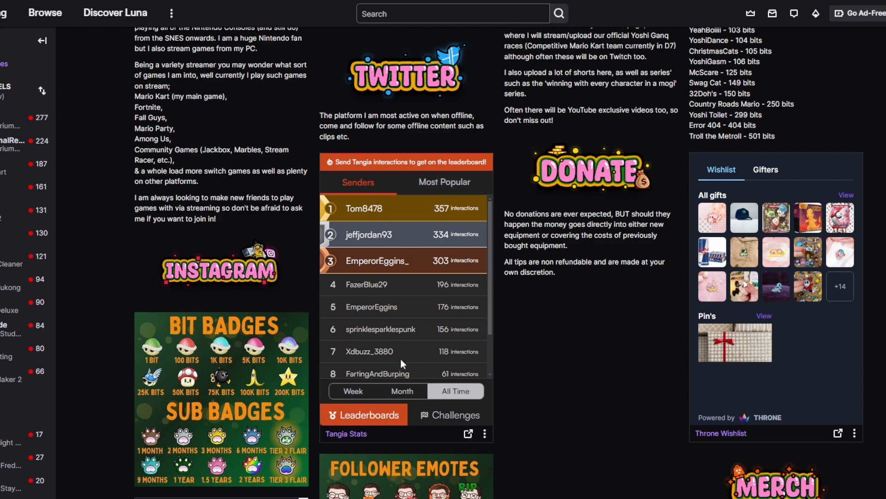
left_click(403, 396)
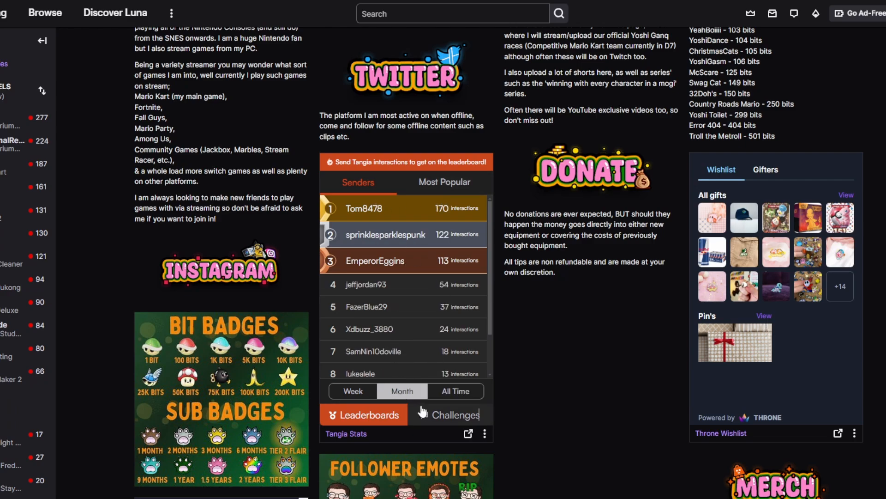
Show the Challenges in the Tangia Stats panel and look through the list.
left_click(445, 418)
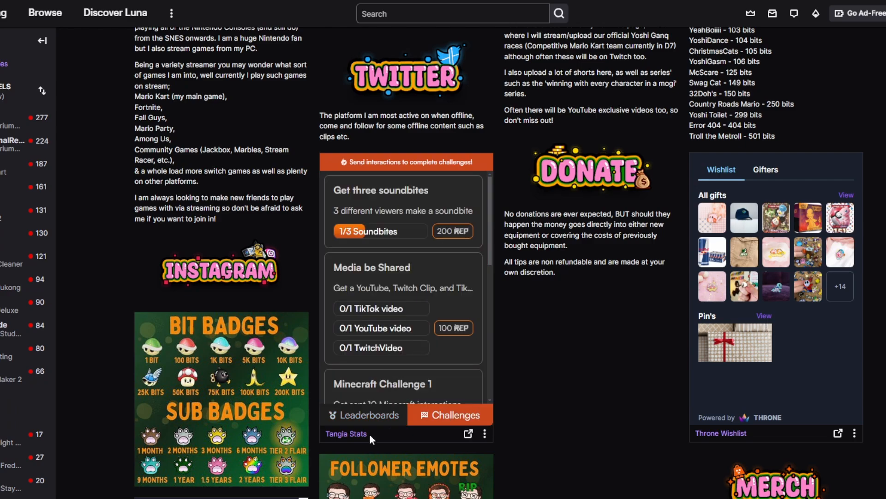
scroll(452, 316, "down", 10)
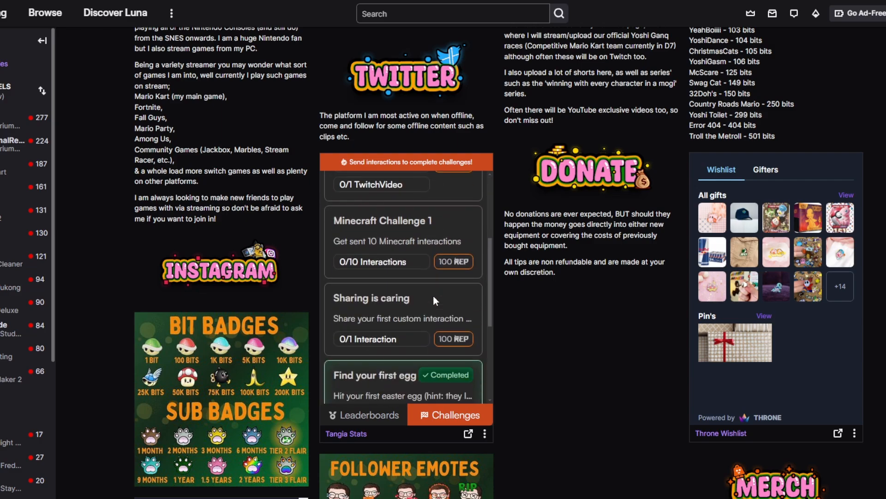
scroll(453, 316, "up", 5)
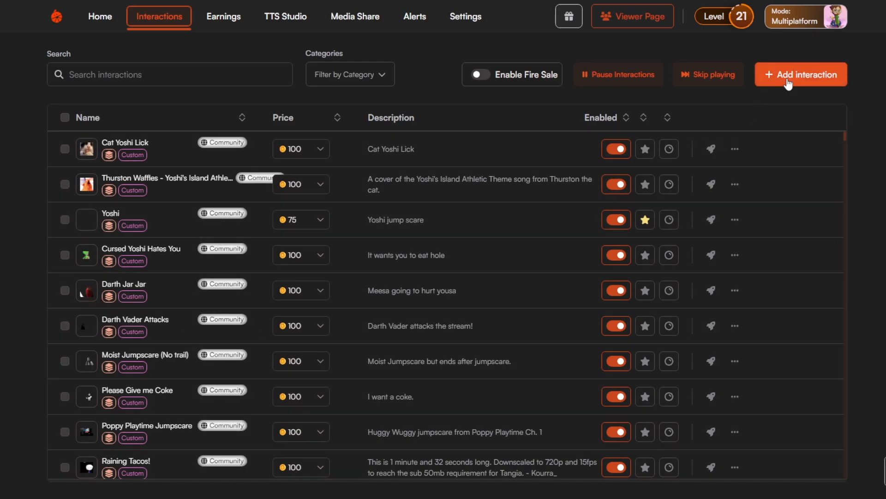
Open the form for adding a spot custom interaction, review its fields, and close it without creating anything.
left_click(788, 81)
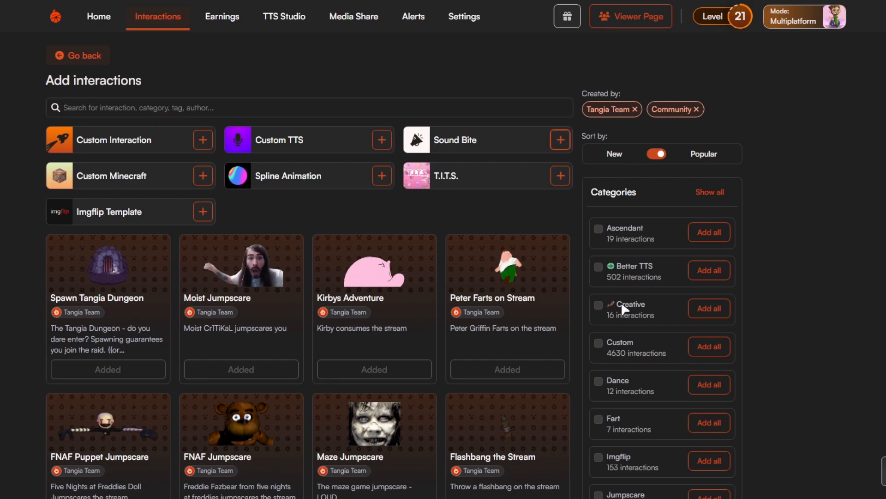
left_click(202, 141)
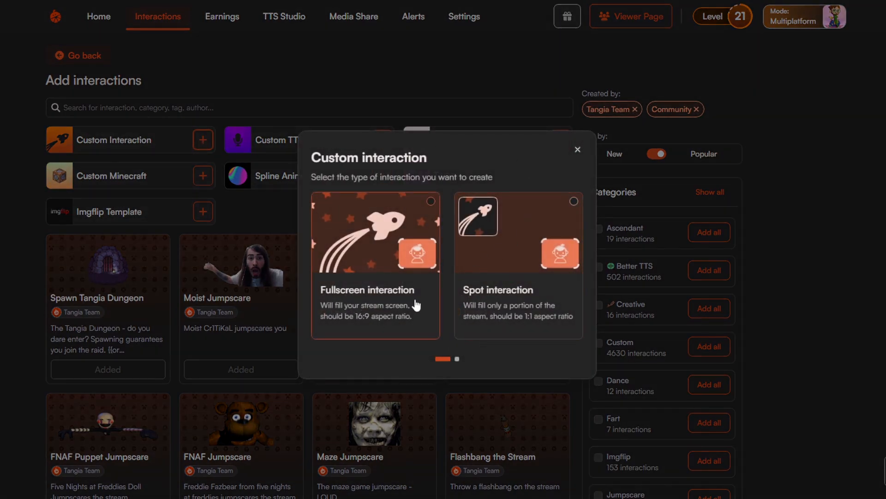
left_click(538, 307)
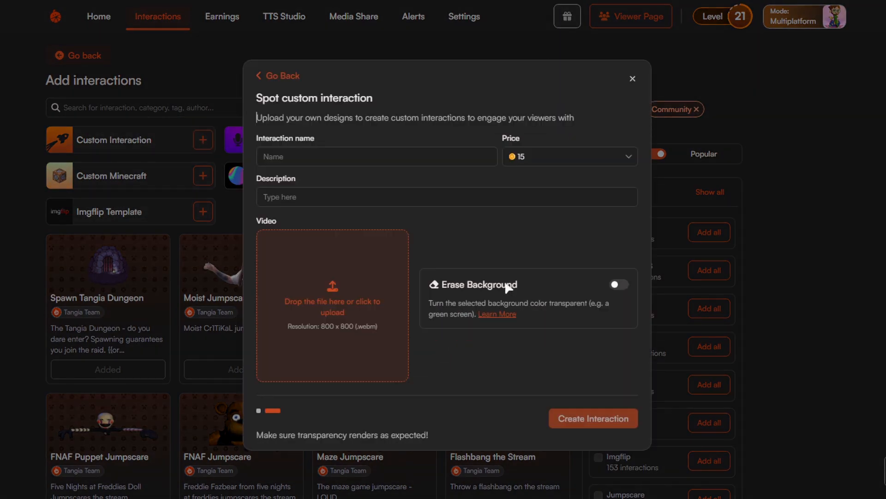
left_click(630, 79)
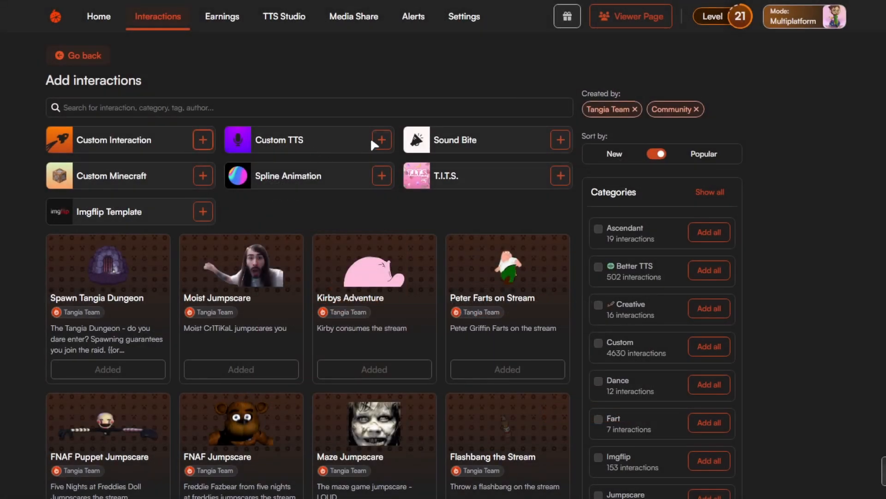
View the Sound Bite and Custom Imgflip Template creation forms, closing each without adding an interaction.
left_click(559, 140)
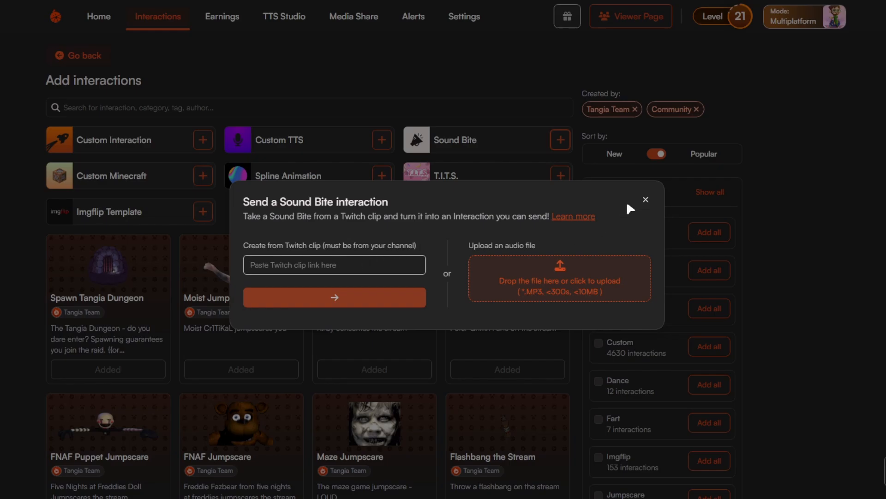
left_click(646, 200)
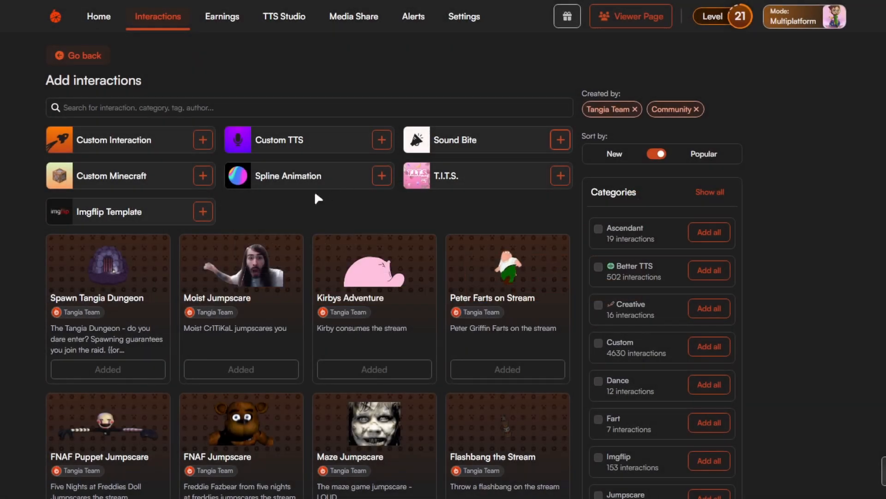
left_click(200, 212)
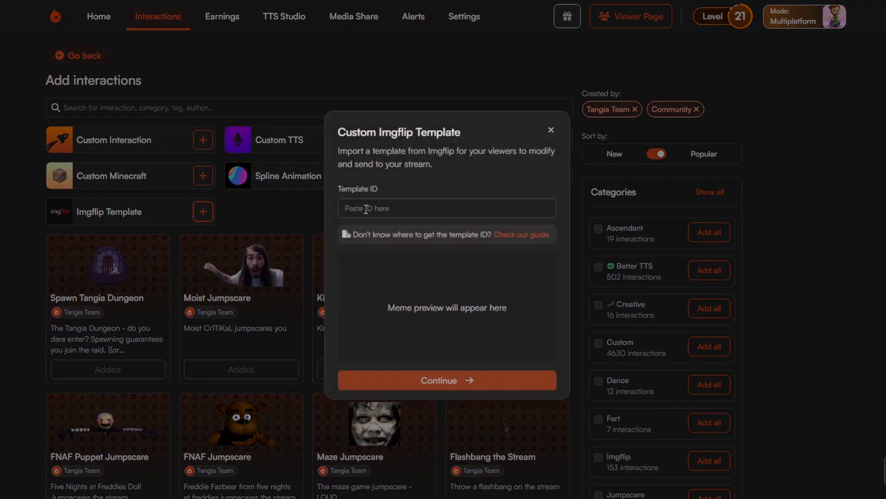
left_click(550, 131)
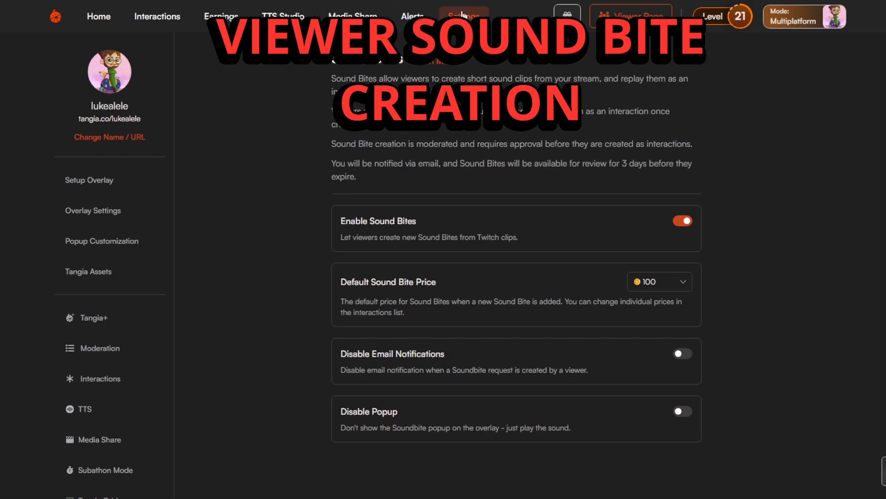
Review the Sound Bites settings for viewer creation, default price, email notifications and popup.
scroll(141, 369, "down", 5)
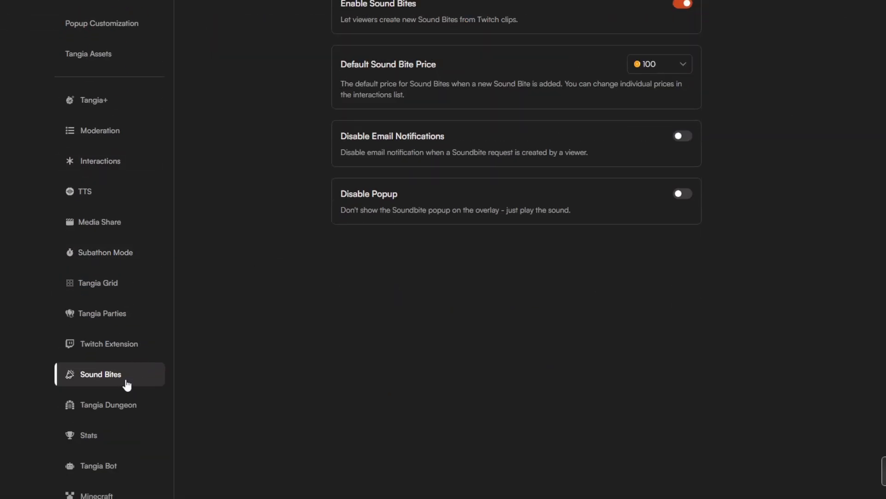
scroll(522, 315, "up", 5)
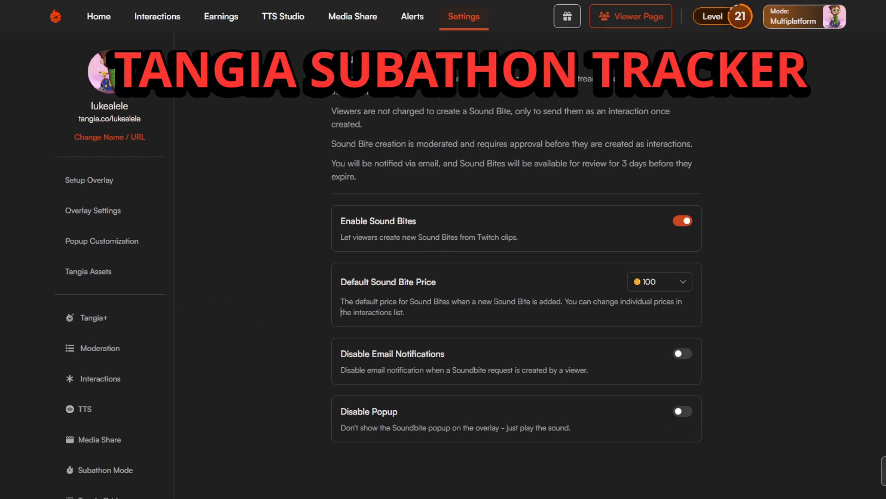
Open the Subathon Mode settings and examine the timer adjustments, time cap and overlay preview.
scroll(69, 351, "down", 5)
left_click(98, 253)
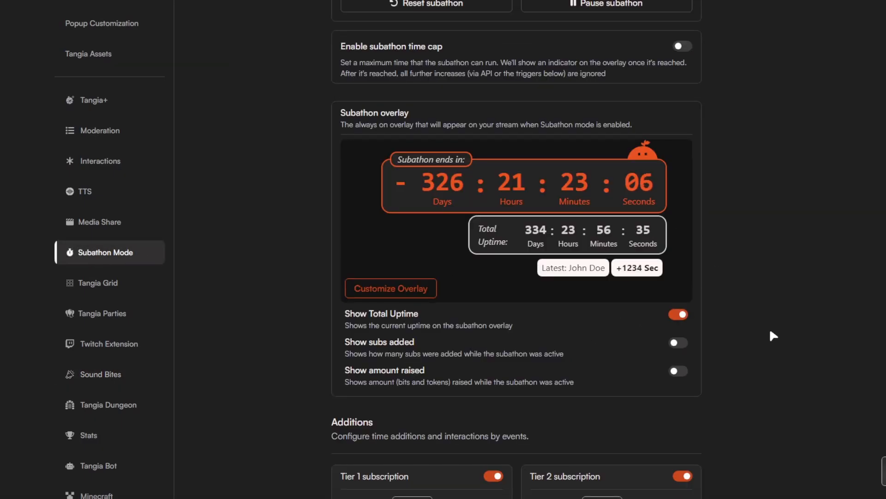
scroll(779, 332, "up", 5)
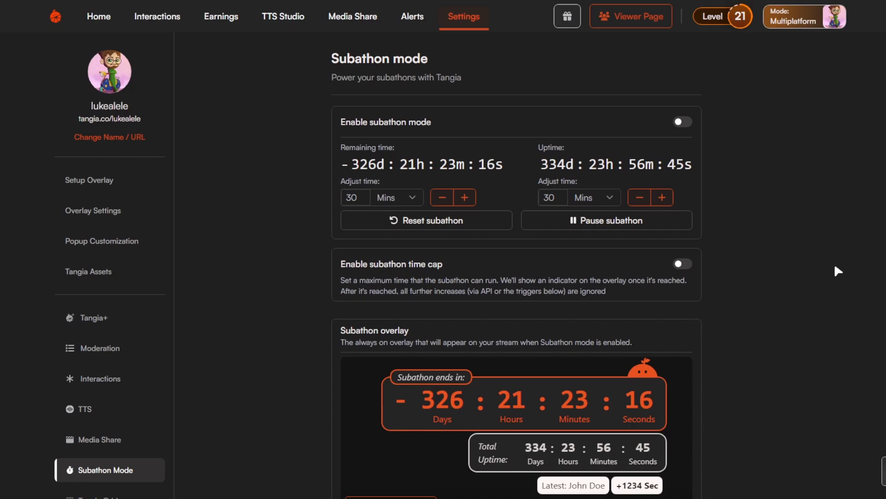
scroll(833, 263, "down", 3)
scroll(833, 256, "down", 2)
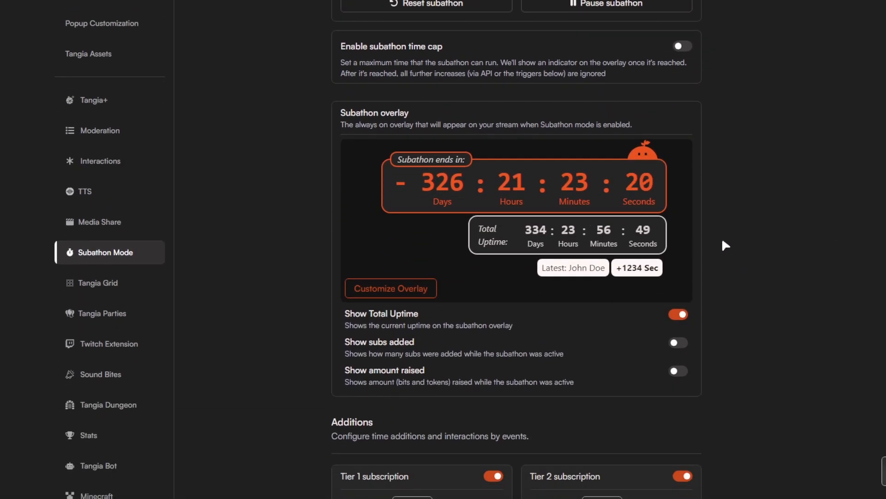
scroll(680, 229, "up", 5)
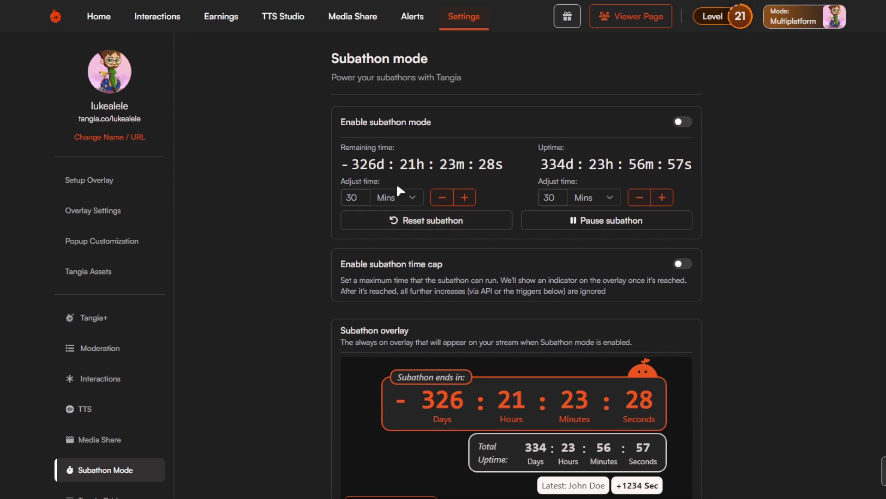
scroll(430, 190, "down", 2)
scroll(561, 189, "up", 2)
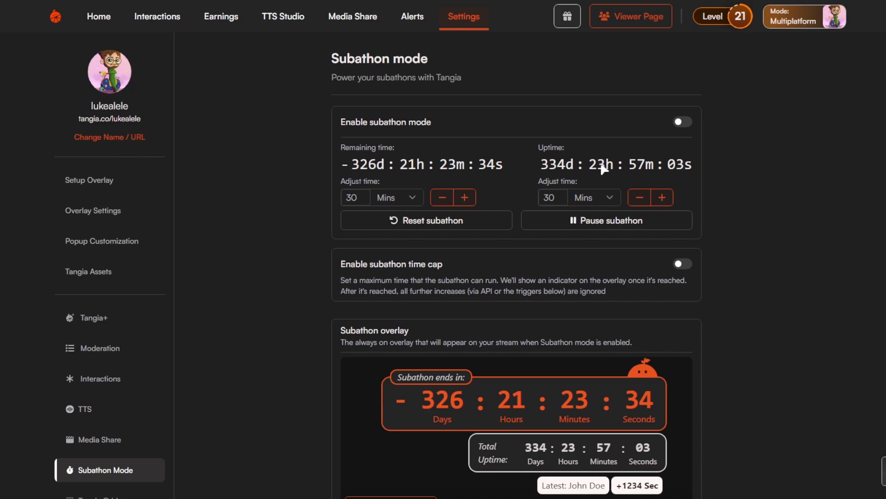
Enable the subathon time cap to view its maximum uptime controls and switch it back off.
left_click(679, 264)
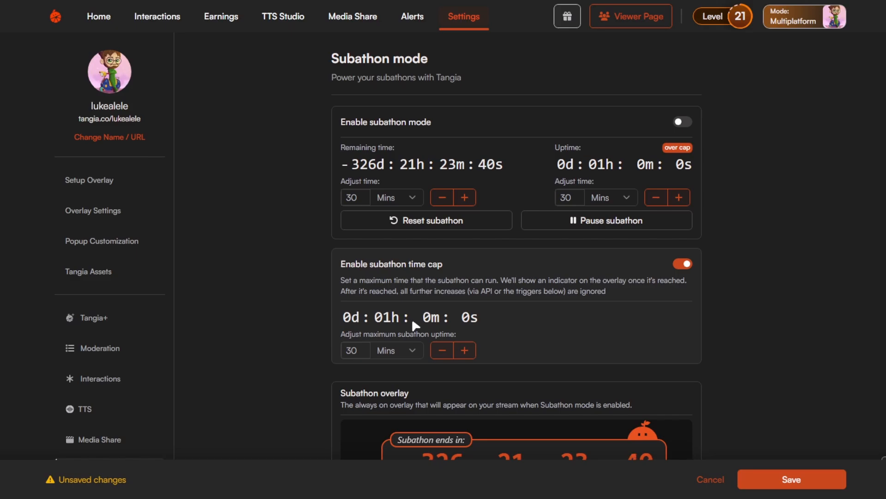
left_click(680, 266)
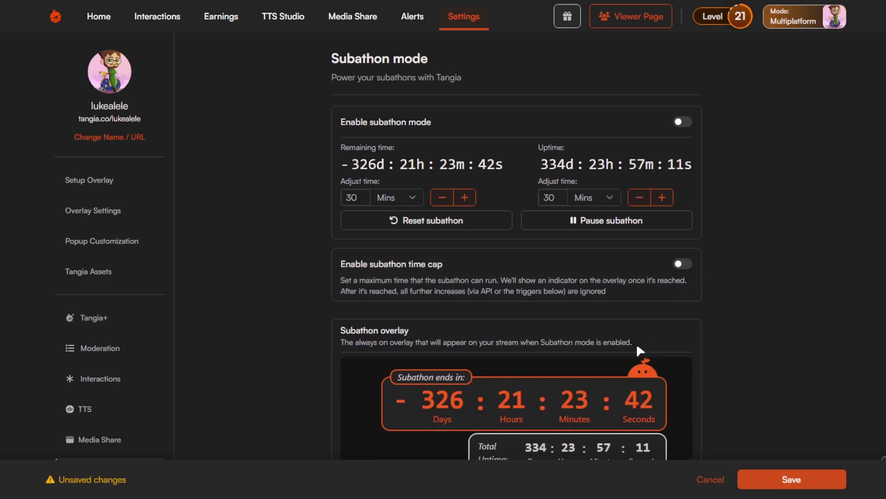
View the subathon overlay editor with its color and placement options, and close it without changes.
scroll(638, 348, "down", 5)
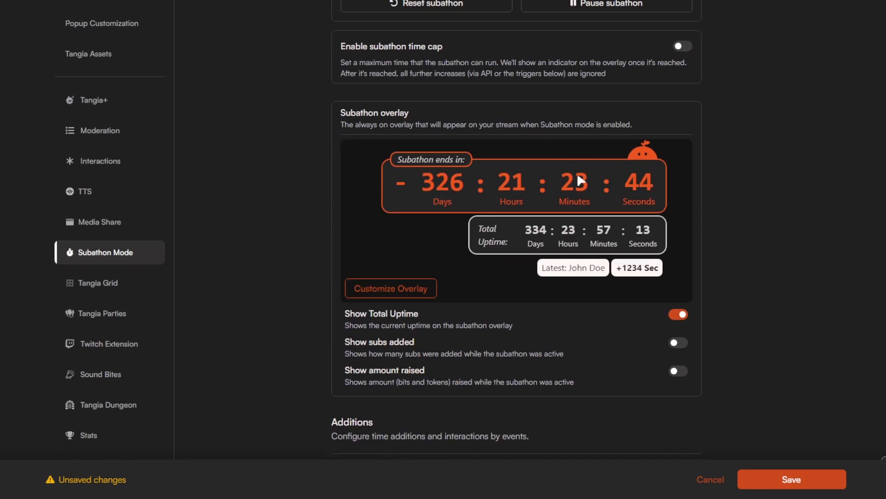
left_click(422, 291)
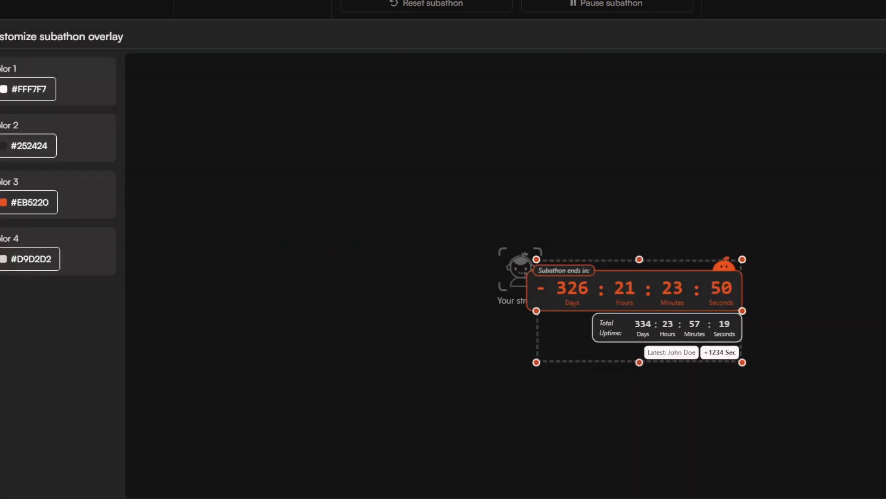
left_click(883, 37)
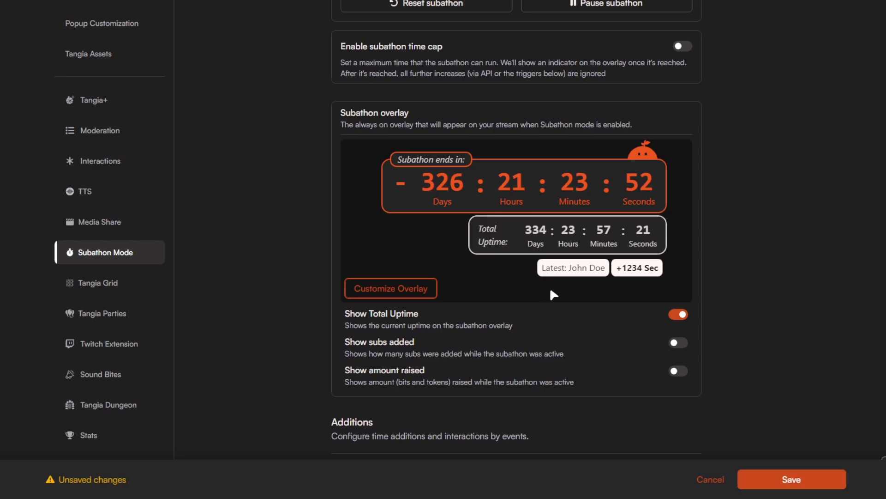
left_click(408, 289)
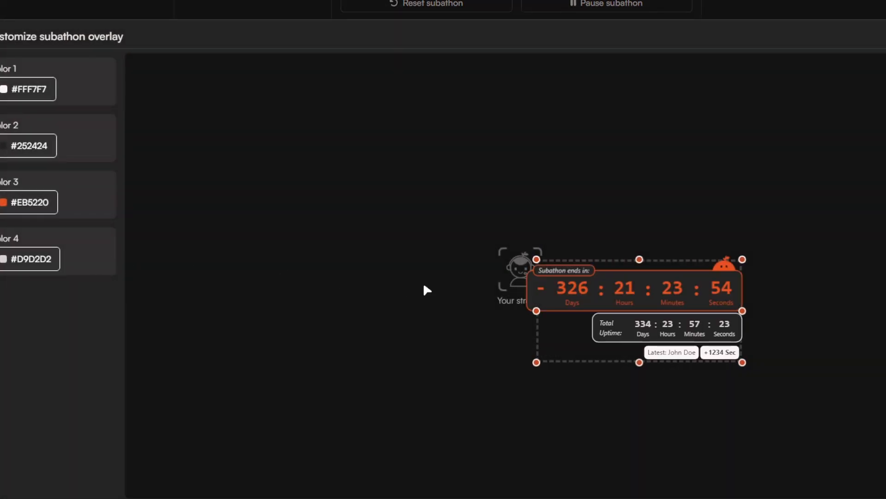
key("Escape")
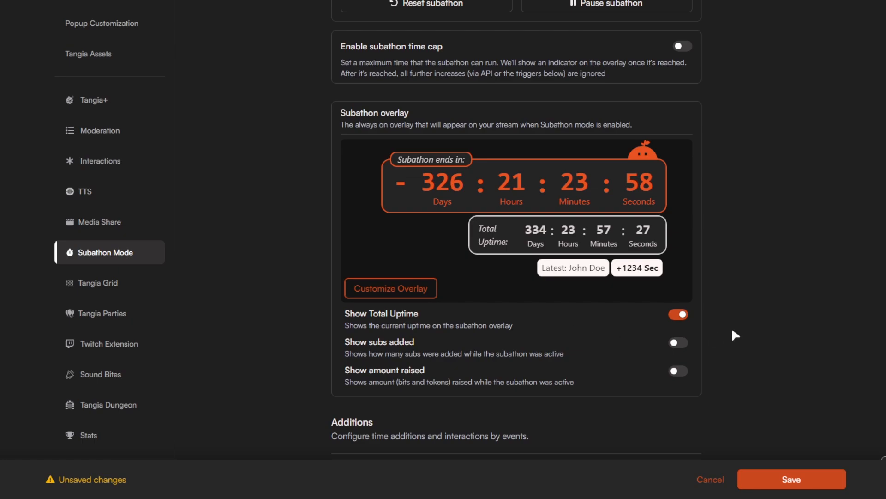
Toggle Show Total Uptime off and on to compare its effect on the subathon overlay preview.
left_click(680, 319)
left_click(681, 320)
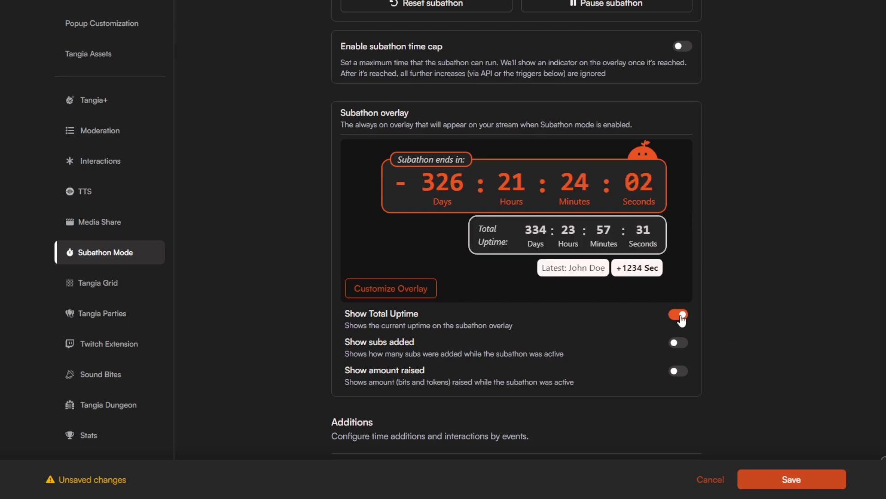
left_click(682, 320)
left_click(682, 320)
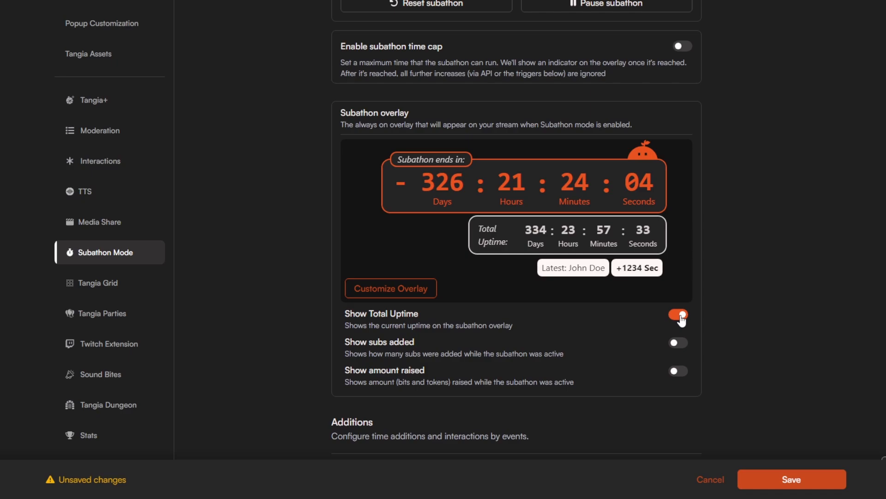
Enable Show subs added and Show amount raised for the subathon overlay, check the time additions, and save the settings.
left_click(683, 347)
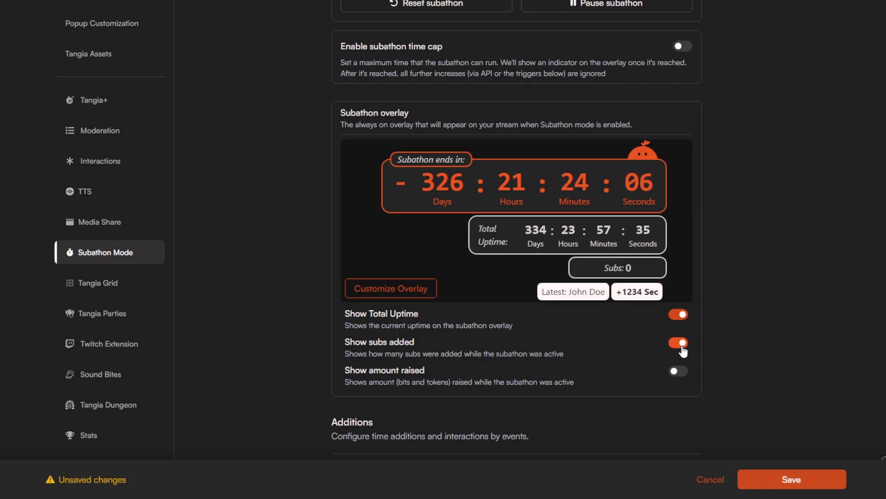
left_click(681, 376)
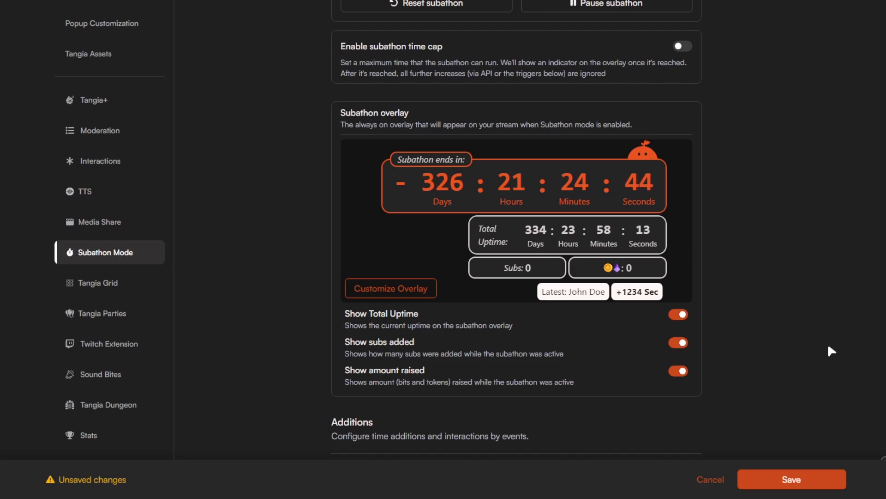
scroll(831, 284, "down", 5)
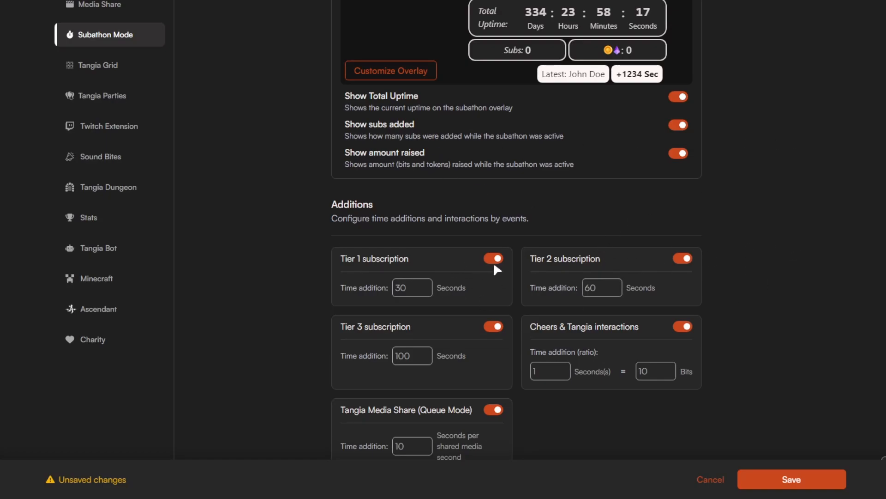
scroll(490, 267, "down", 3)
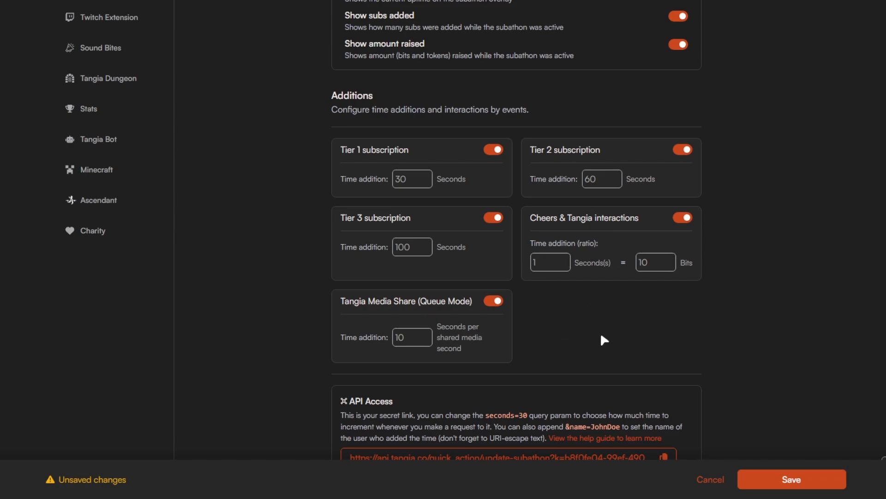
left_click(812, 480)
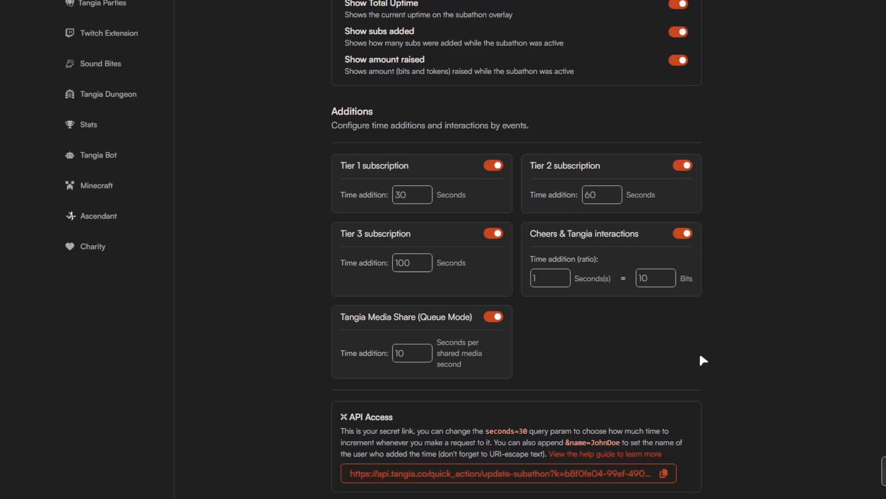
Review the saved subathon settings, including the overlay display options, time additions per event and timer controls.
scroll(699, 360, "up", 8)
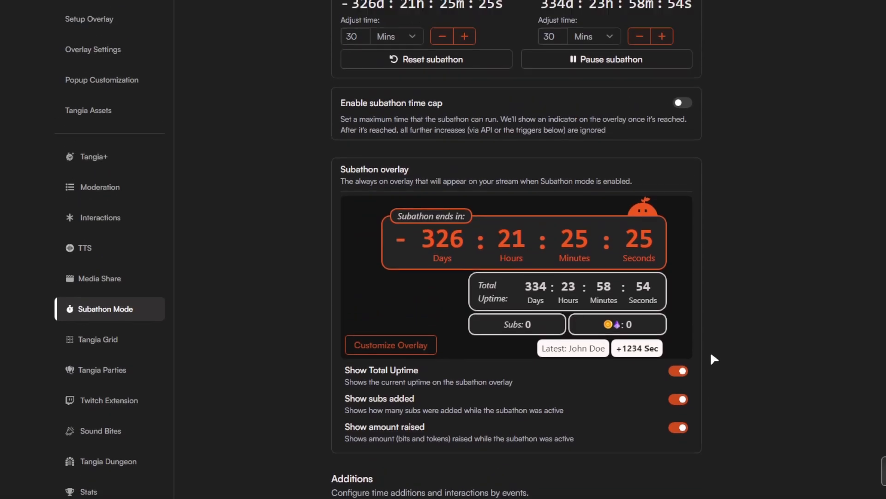
scroll(711, 357, "up", 2)
scroll(711, 362, "down", 3)
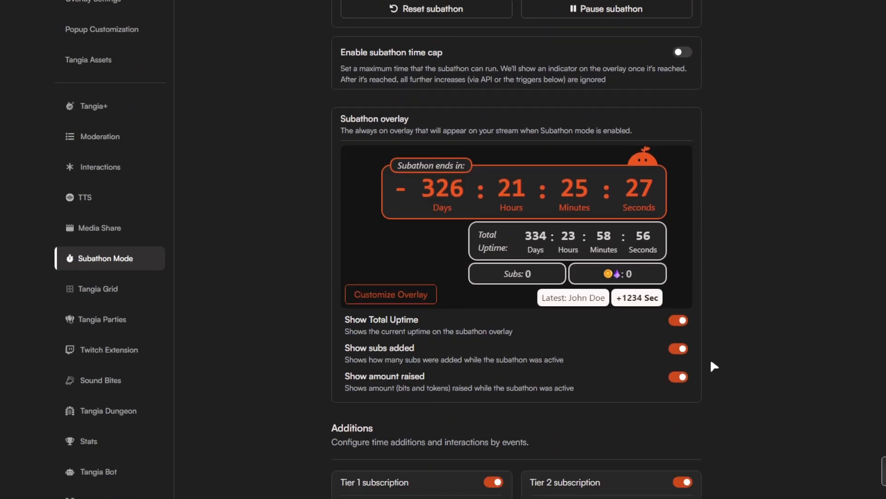
scroll(710, 362, "down", 6)
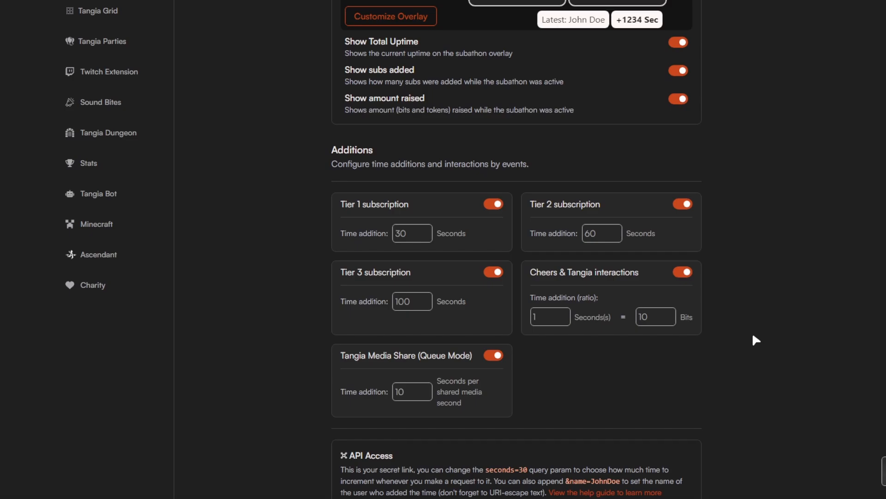
scroll(736, 346, "up", 5)
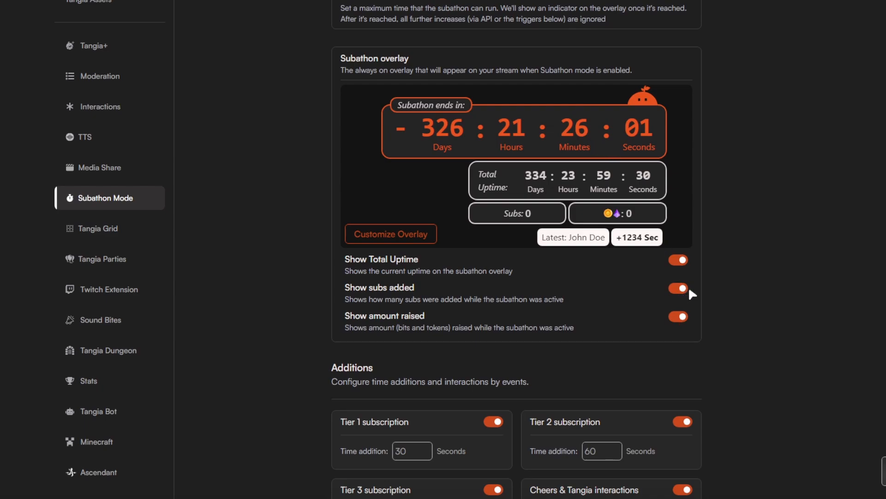
scroll(689, 286, "up", 3)
scroll(728, 270, "up", 1)
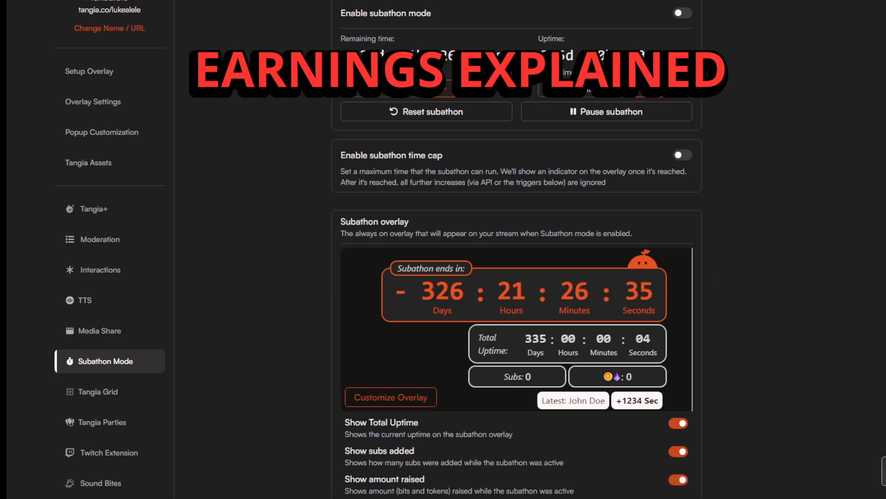
scroll(786, 147, "up", 3)
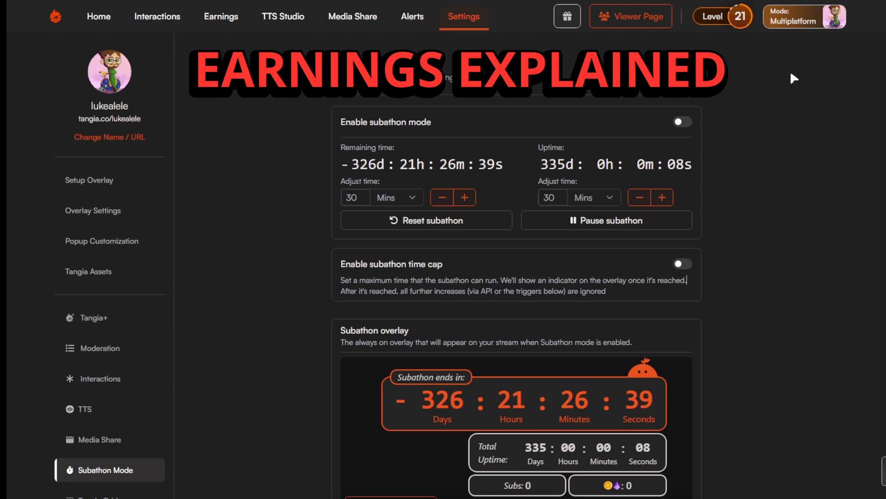
Open the Earnings page and look over the earnings chart and the payout history.
left_click(224, 26)
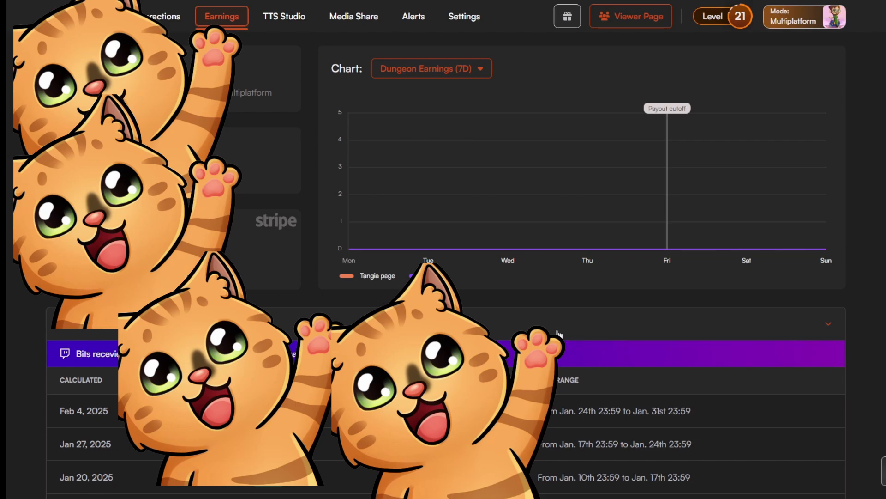
scroll(581, 249, "down", 3)
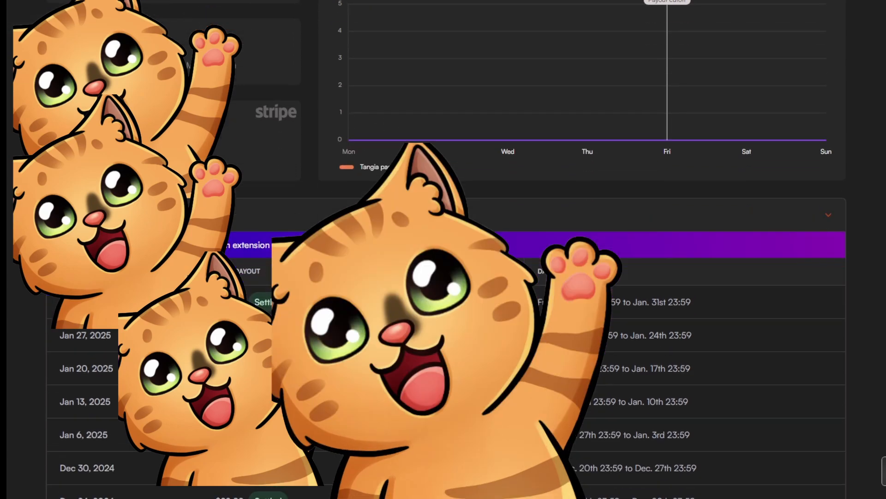
scroll(582, 249, "up", 3)
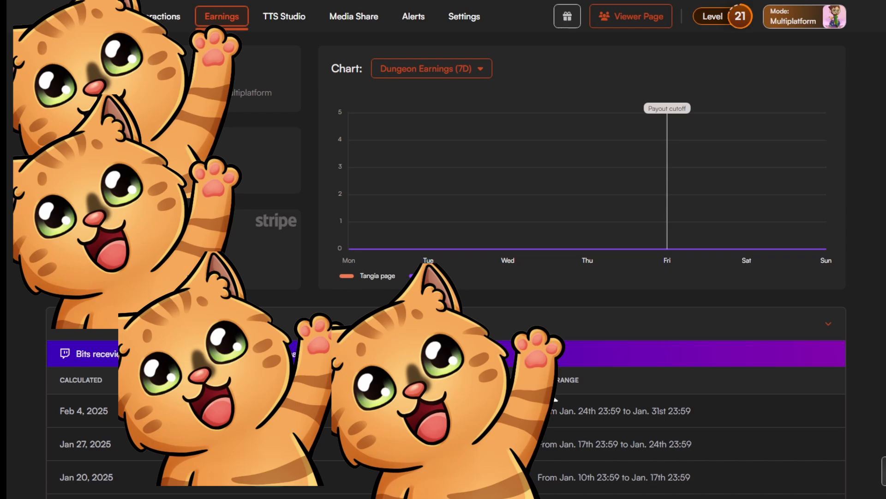
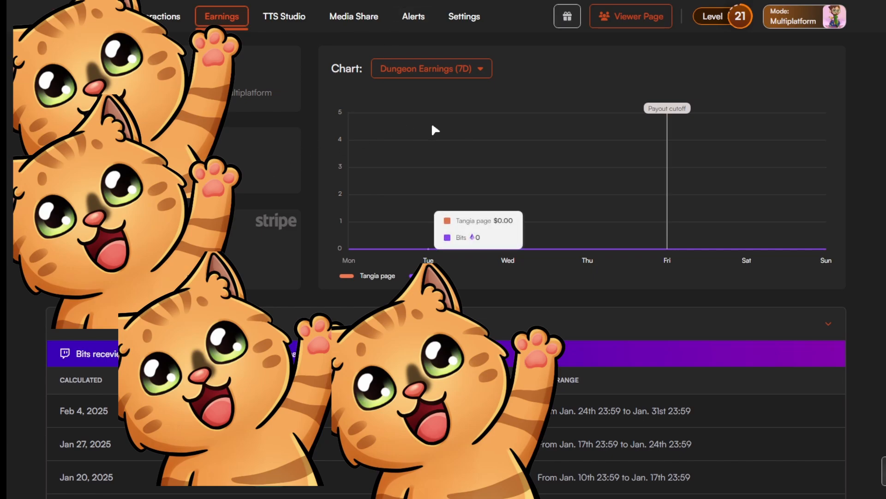
Switch the earnings page chart to Interactions (7D) and inspect its values.
left_click(472, 70)
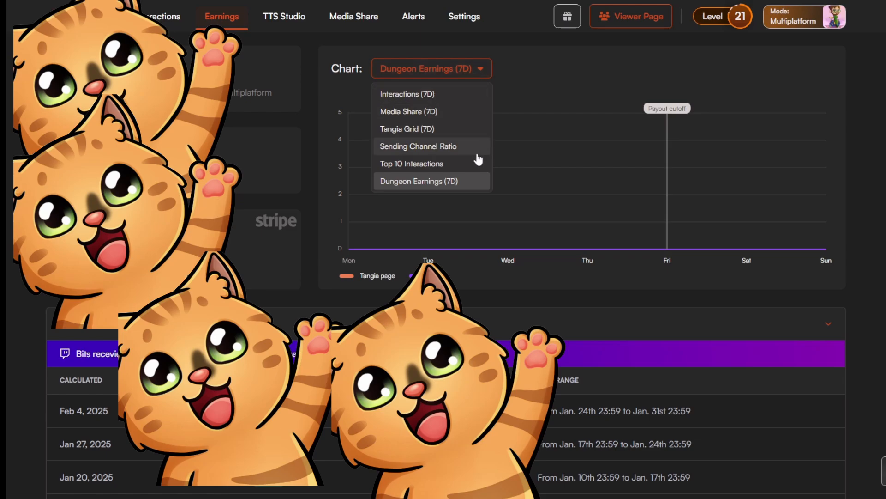
left_click(460, 99)
mouse_move(586, 130)
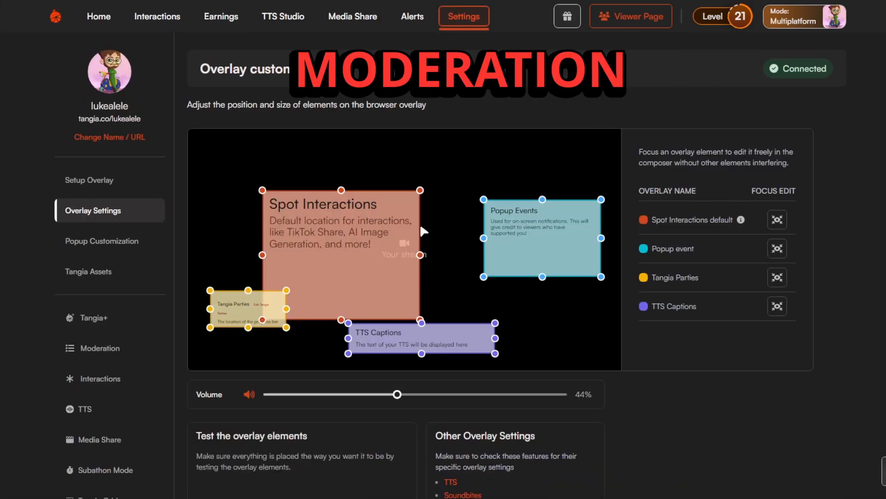
Open the Moderation settings page and view the choices for the time to wait for moderation, keeping 10 minutes.
left_click(479, 25)
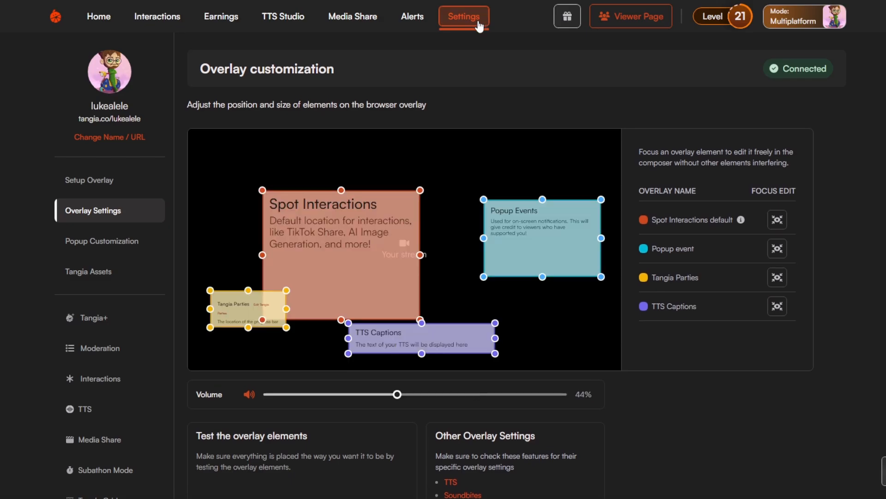
left_click(124, 348)
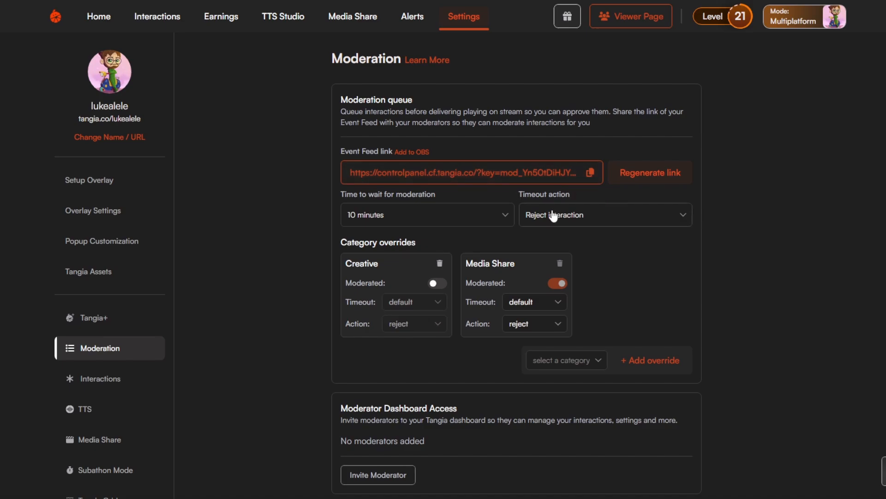
left_click(425, 217)
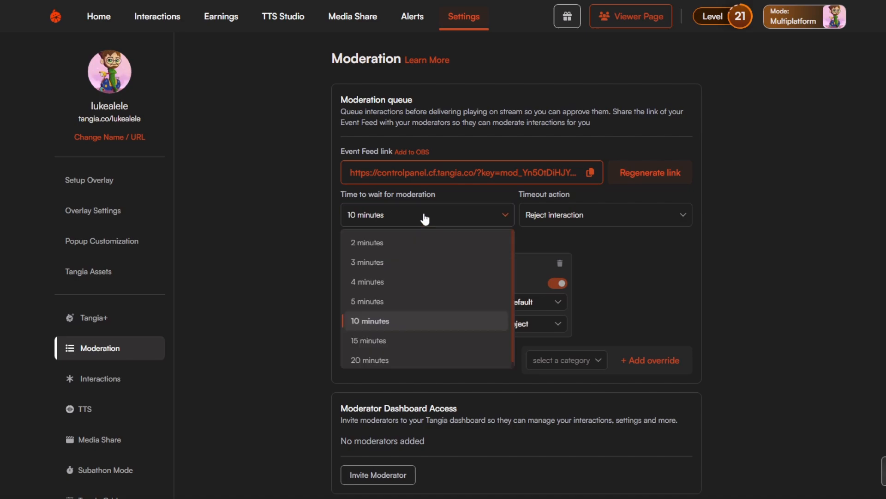
left_click(510, 216)
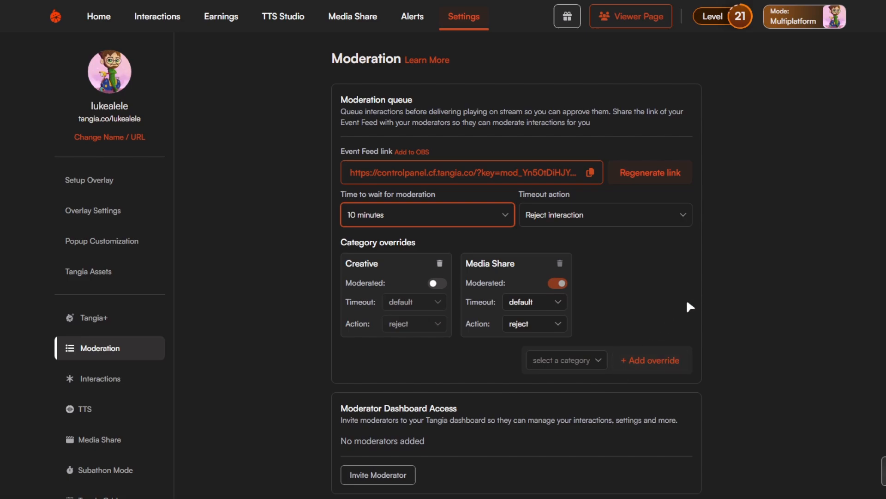
Review the category overrides, moderator access, banned words and banned users sections, expanding and collapsing the globally banned words list.
scroll(688, 305, "down", 3)
scroll(688, 306, "up", 2)
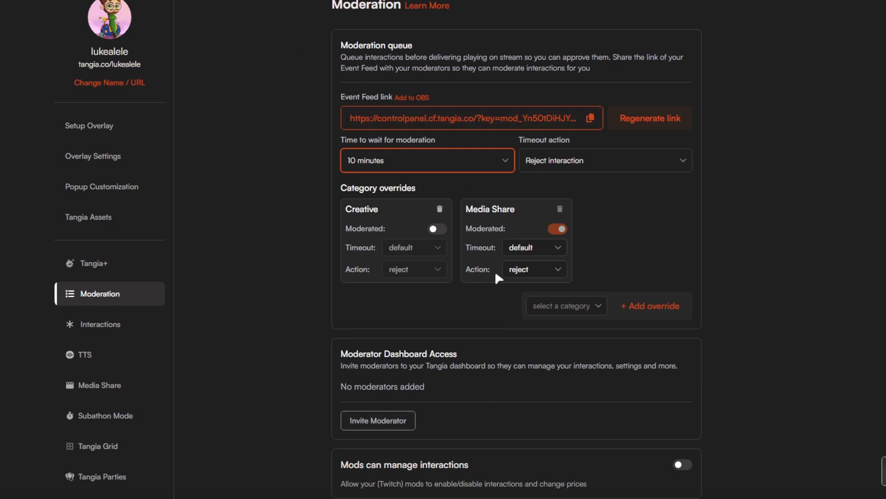
scroll(538, 381, "down", 5)
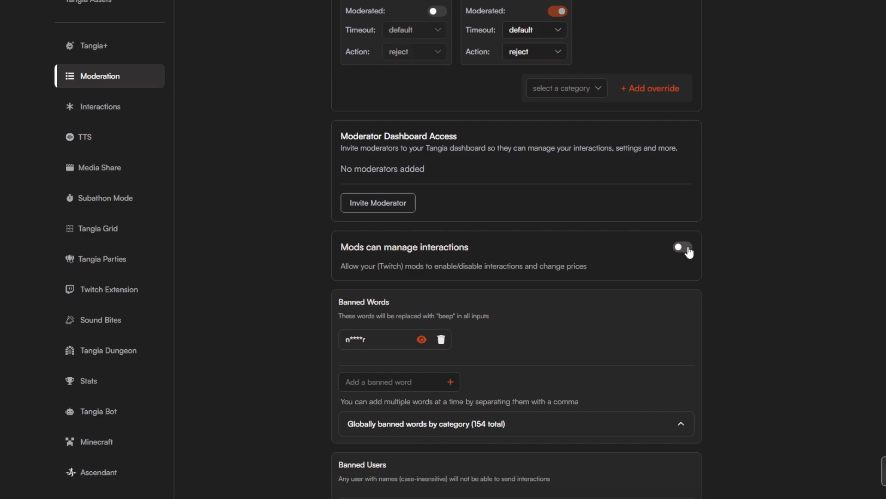
scroll(446, 295, "down", 4)
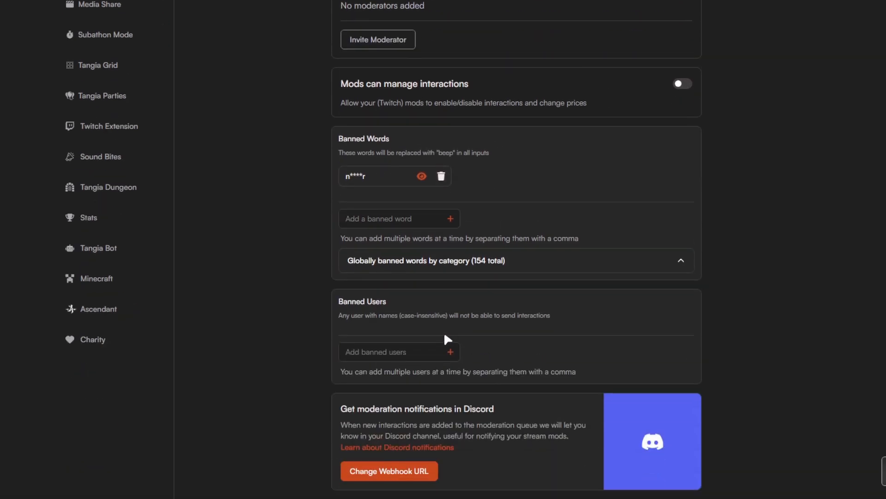
left_click(486, 251)
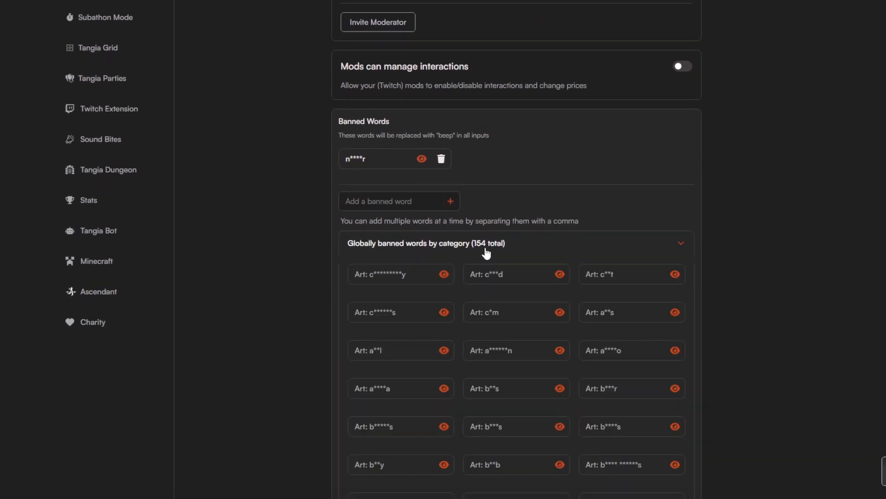
left_click(492, 252)
left_click(493, 251)
left_click(500, 247)
left_click(501, 248)
left_click(501, 248)
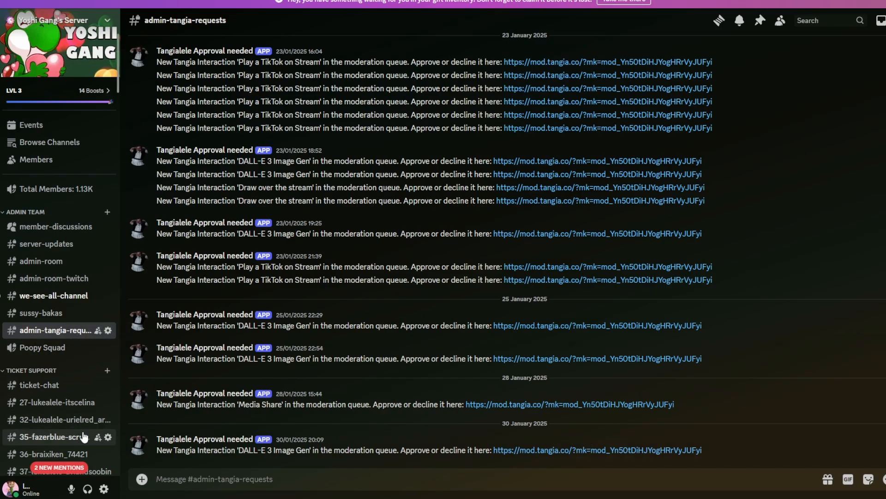
Switch to Discord and open the your-stream-creations channel from the server's channel list.
scroll(70, 383, "down", 4)
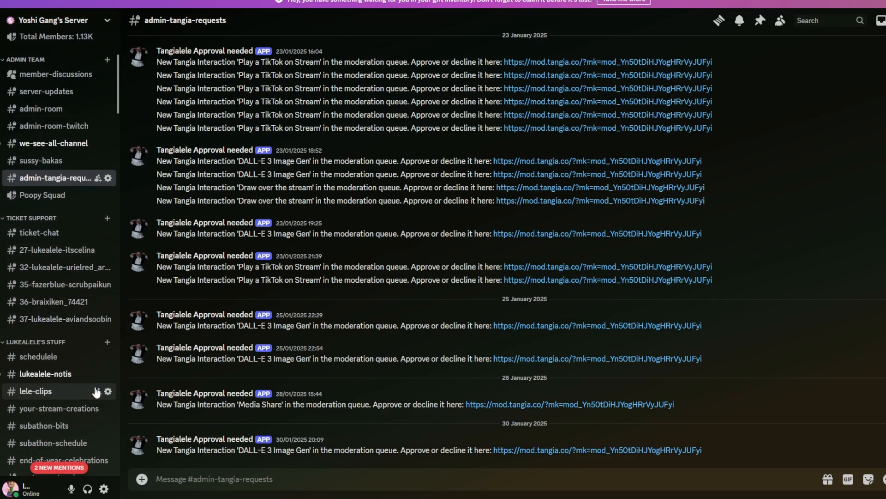
scroll(96, 391, "down", 3)
mouse_move(68, 383)
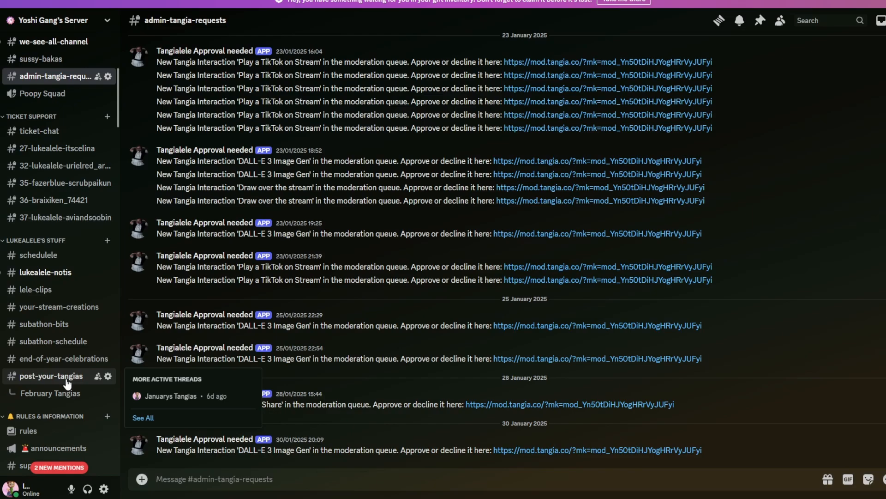
left_click(62, 307)
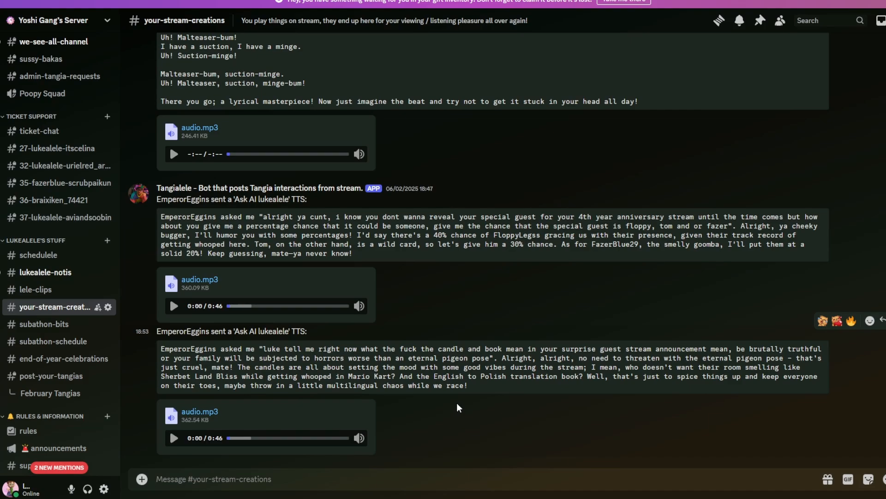
Look back through the Tangia interactions posted by the bot in the your-stream-creations channel, including TTS audio and images.
scroll(295, 351, "up", 10)
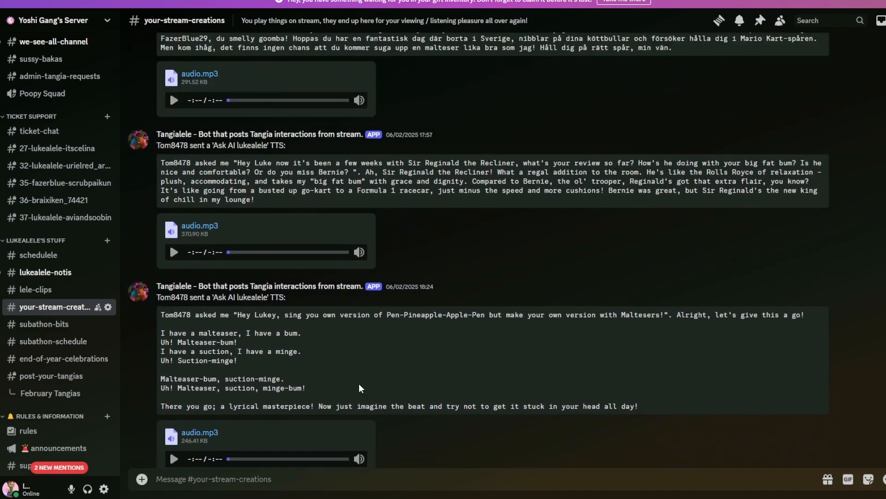
scroll(359, 377, "up", 4)
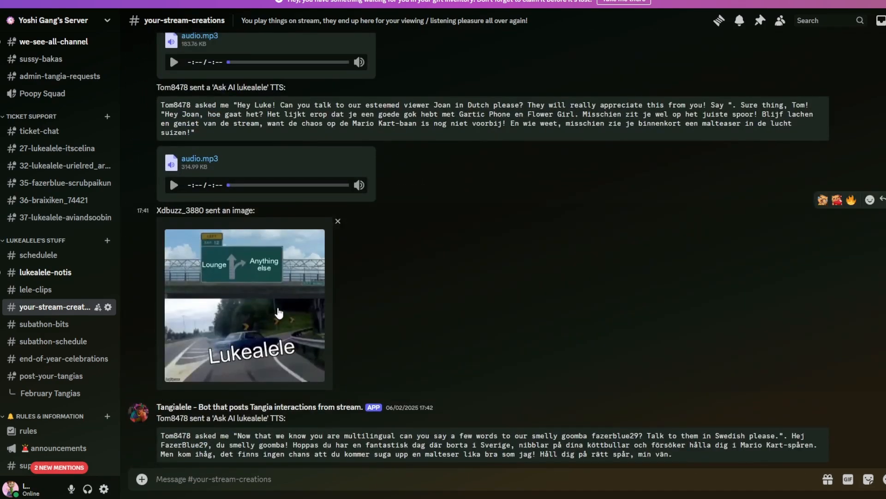
scroll(312, 340, "up", 15)
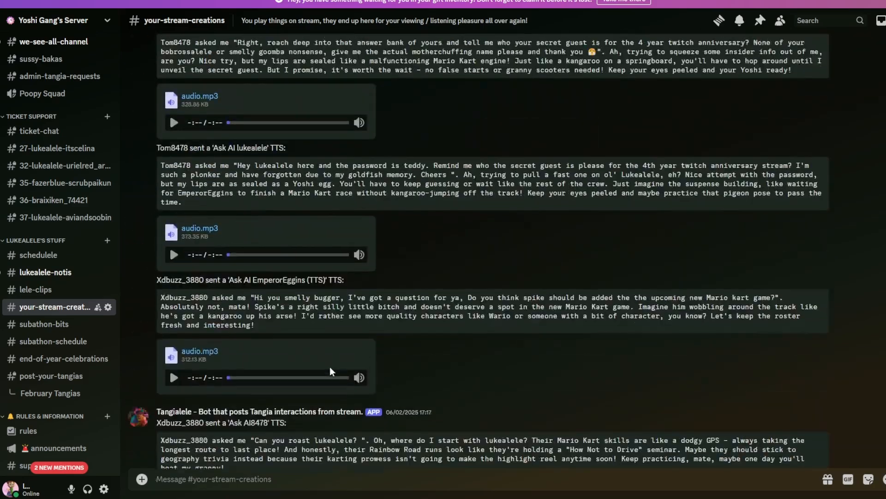
scroll(330, 363, "up", 8)
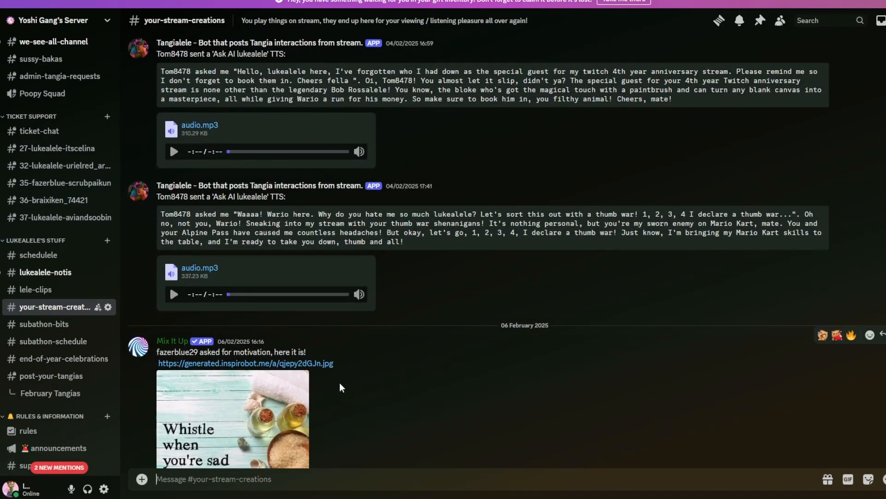
scroll(340, 381, "down", 4)
scroll(339, 380, "up", 8)
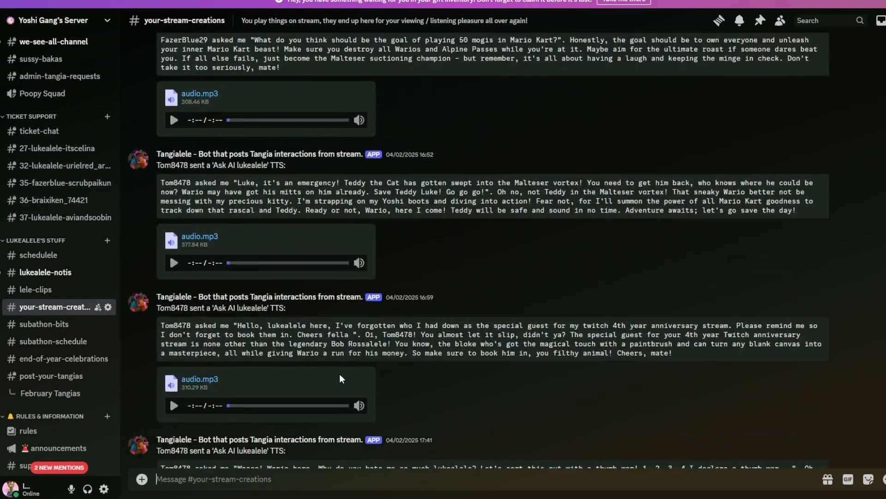
scroll(339, 373, "up", 10)
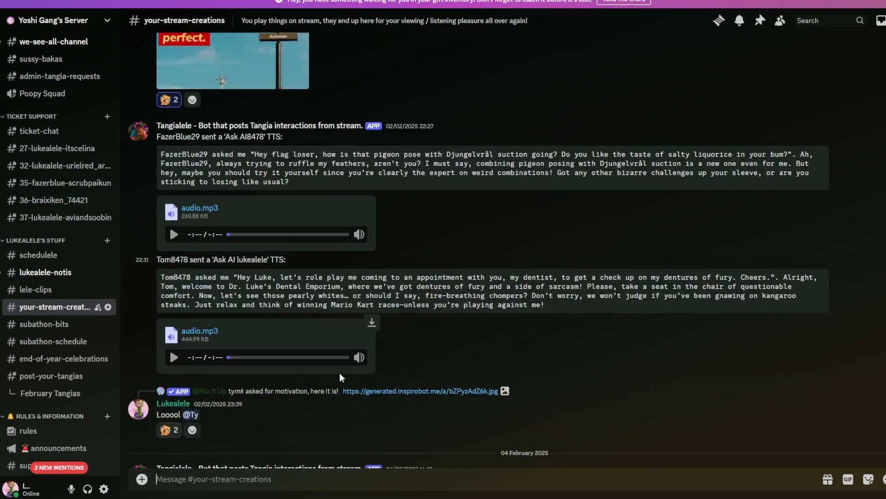
scroll(438, 378, "up", 5)
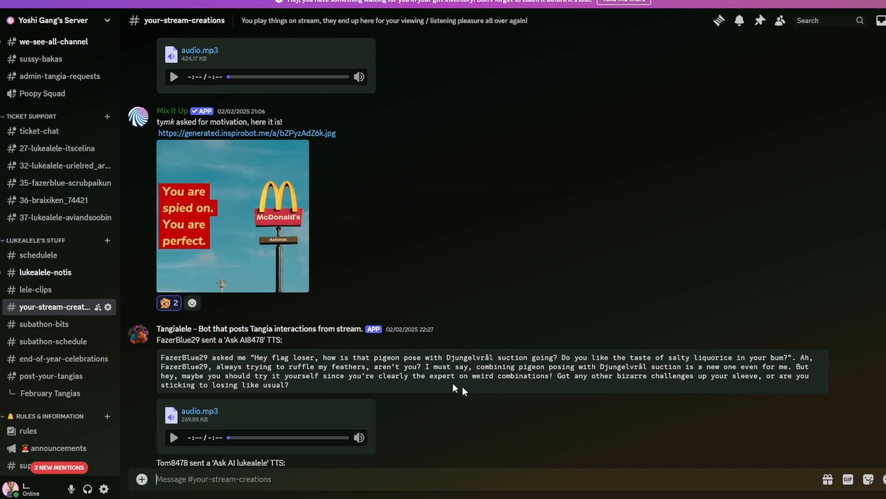
scroll(429, 379, "up", 15)
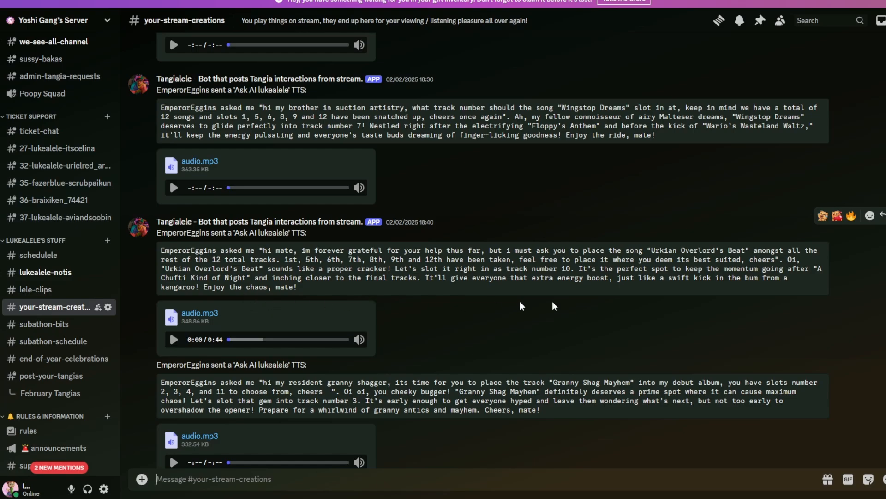
scroll(584, 360, "up", 4)
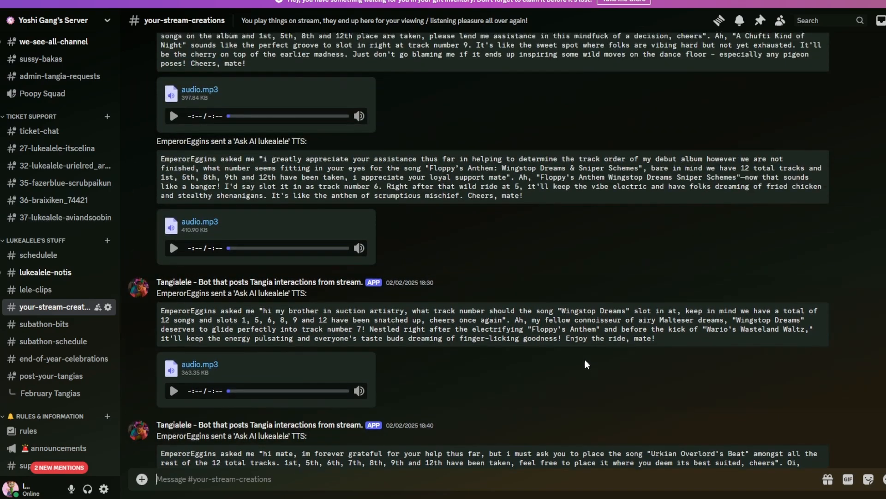
scroll(587, 364, "up", 11)
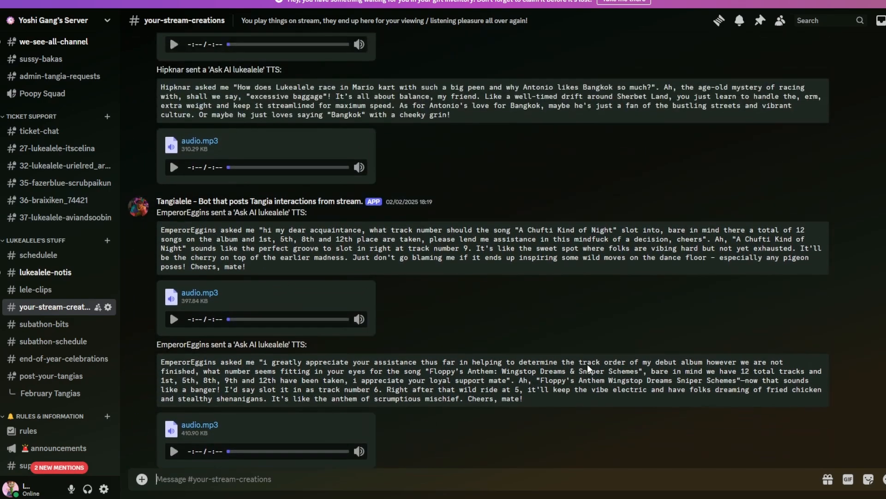
scroll(586, 360, "up", 12)
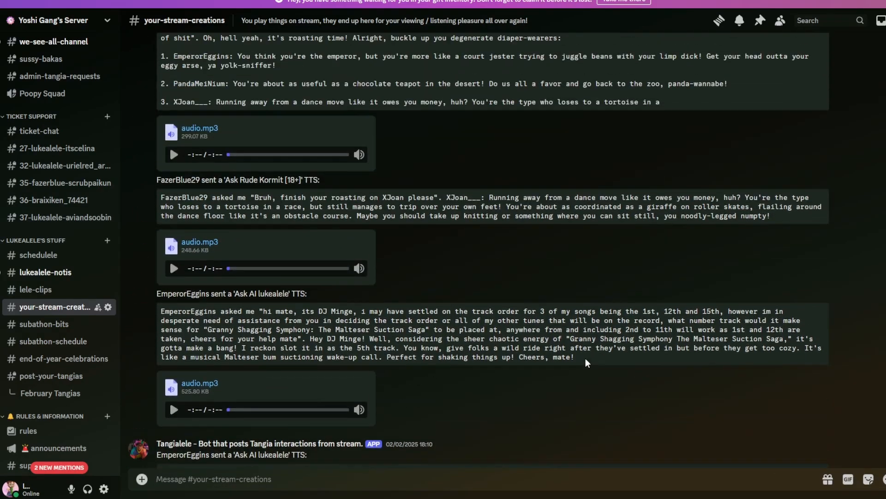
scroll(587, 360, "up", 12)
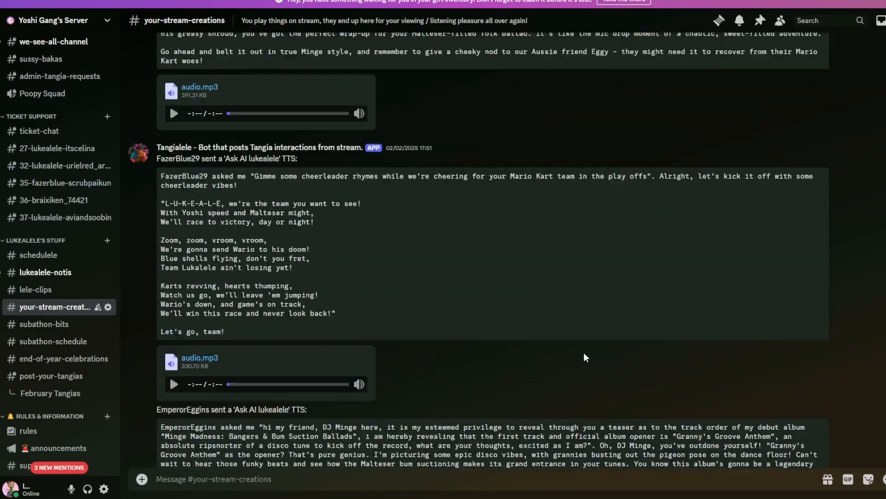
scroll(581, 348, "up", 12)
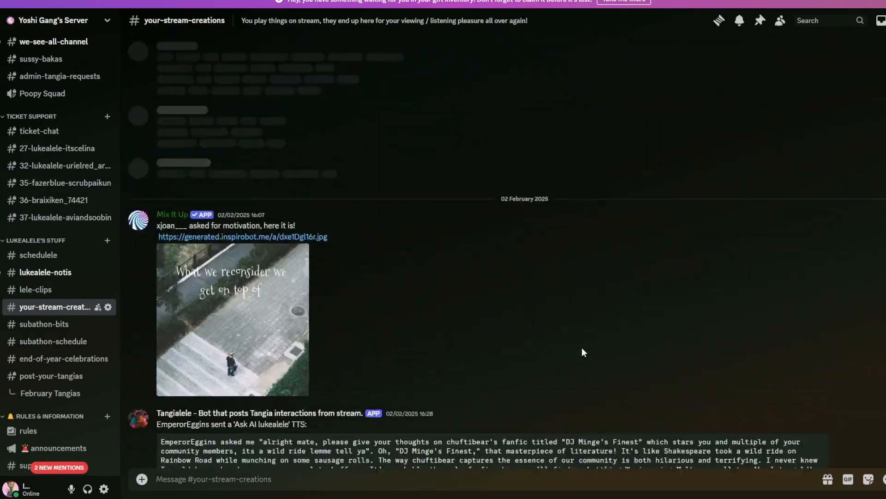
scroll(562, 377, "up", 12)
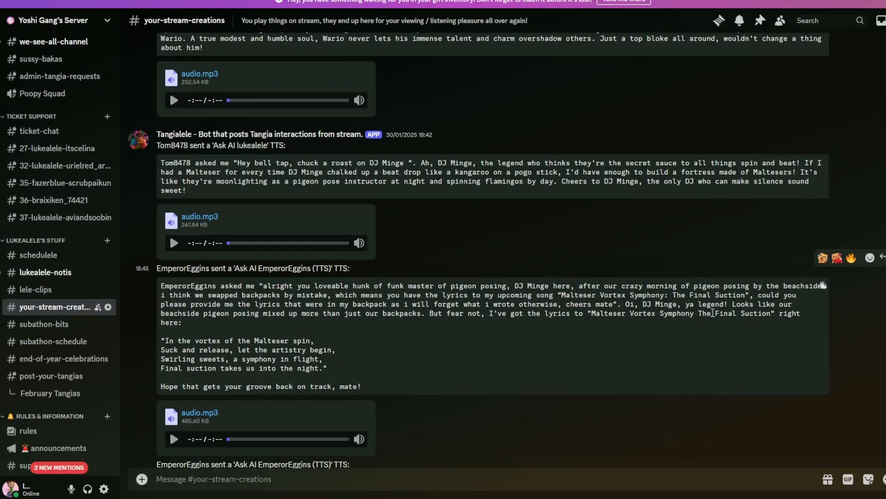
scroll(714, 315, "down", 15)
scroll(852, 441, "down", 15)
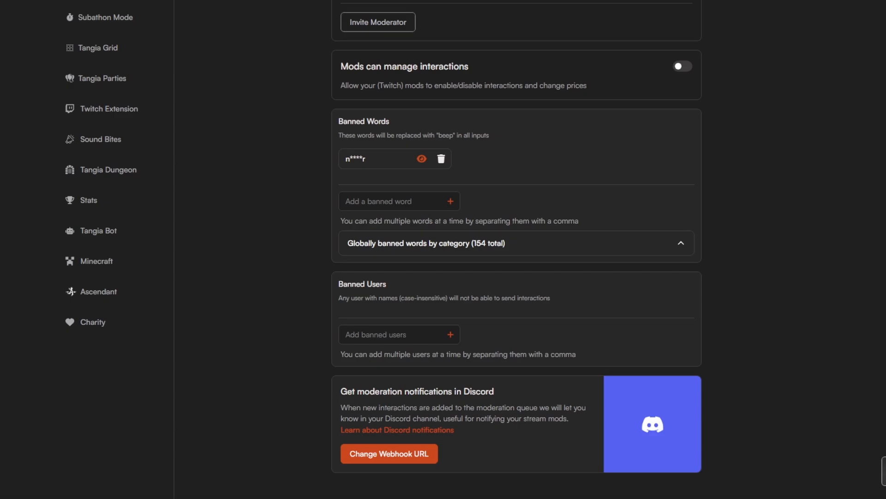
Return to the Tangia Moderation page, check the Discord webhook setup for moderation notifications, and close it.
scroll(517, 249, "up", 10)
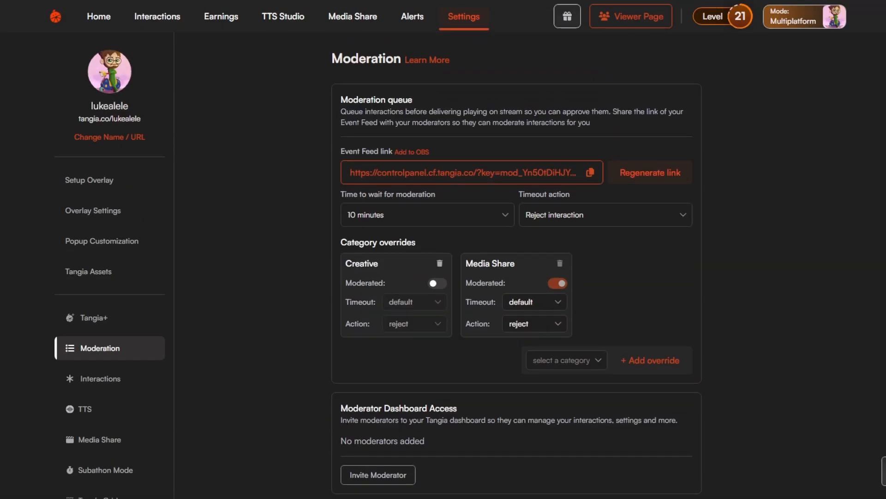
scroll(517, 249, "down", 10)
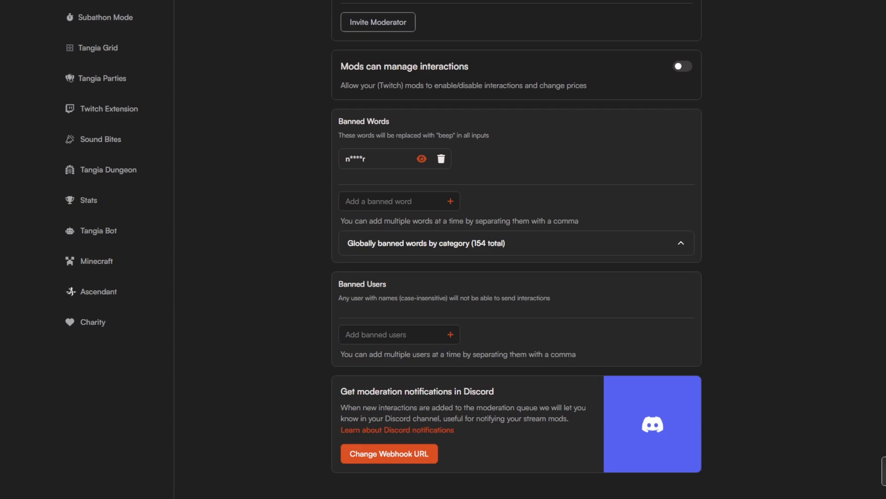
left_click(428, 450)
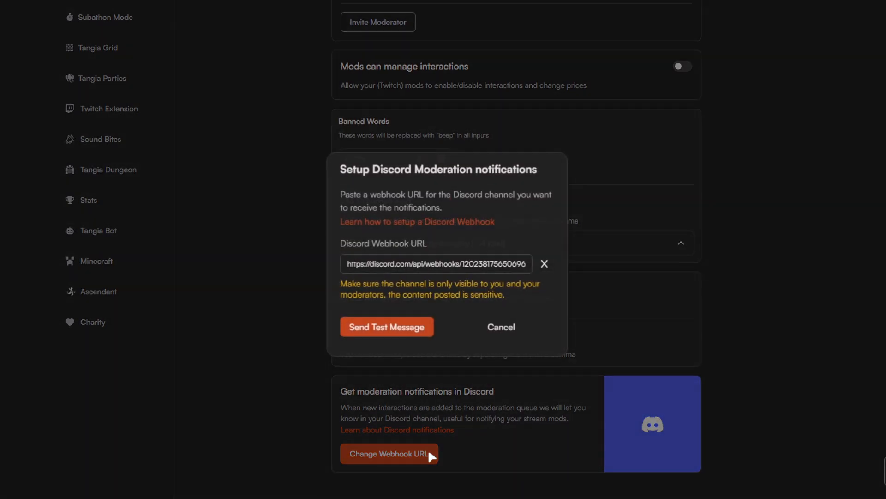
left_click(457, 451)
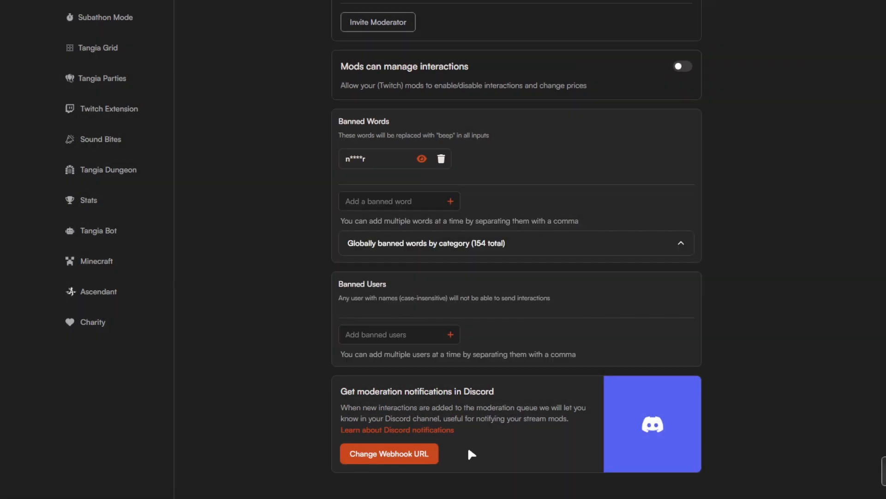
Open the moderation webhook setup, and in Discord open the webhook settings of the admin-tangia-requests channel.
left_click(421, 455)
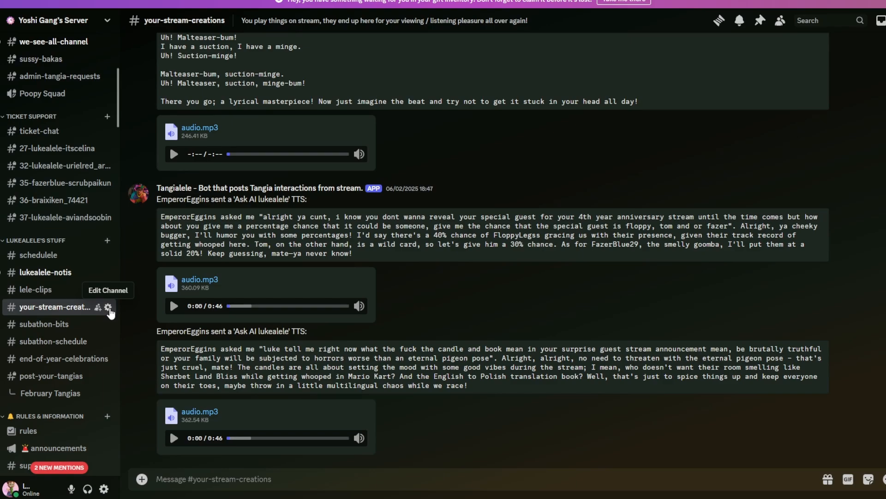
scroll(108, 306, "up", 5)
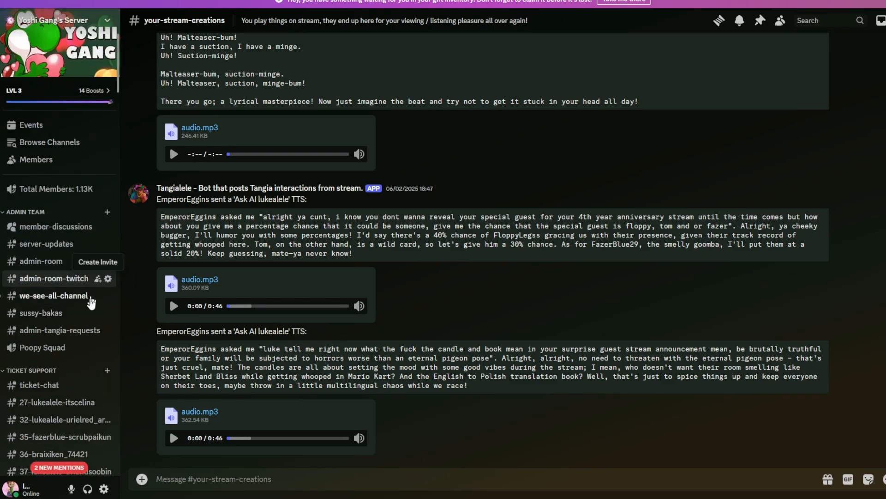
left_click(76, 330)
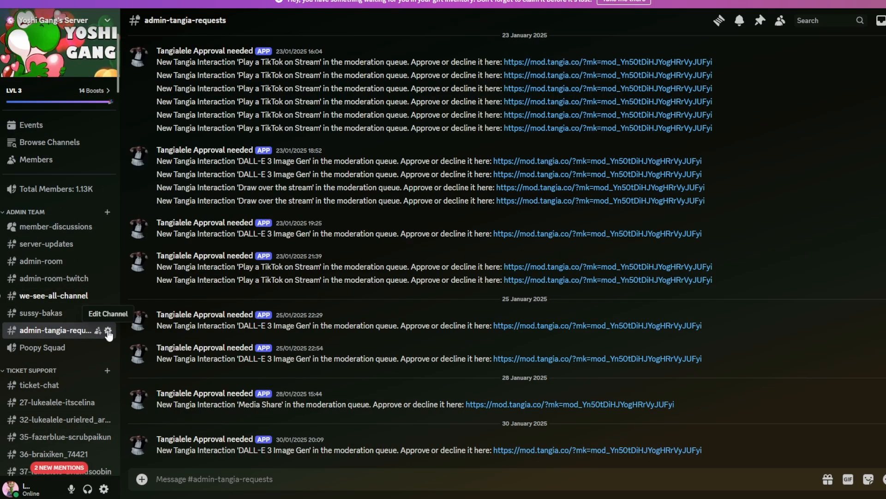
left_click(108, 331)
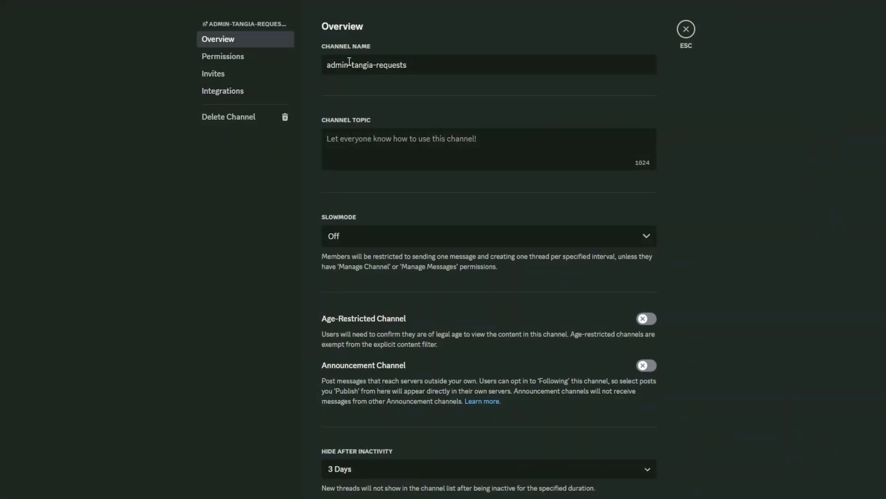
left_click(234, 92)
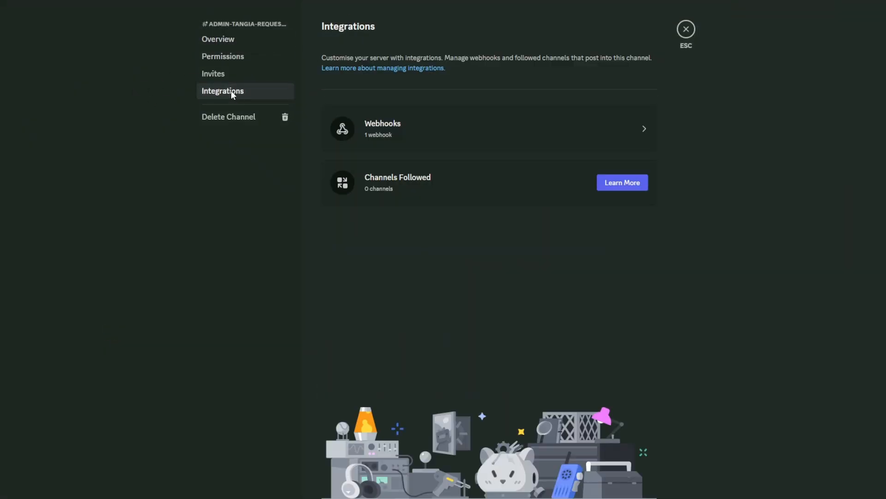
left_click(640, 130)
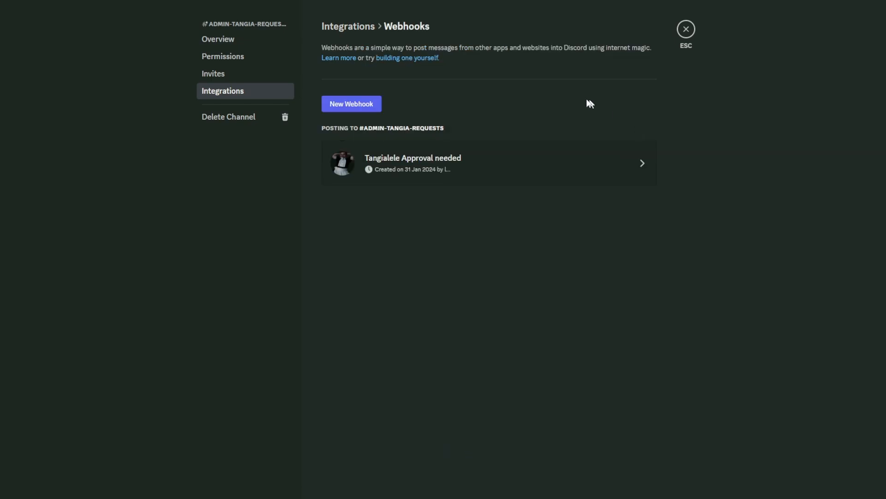
Create a new webhook for the admin-tangia-requests channel and copy its URL.
left_click(354, 110)
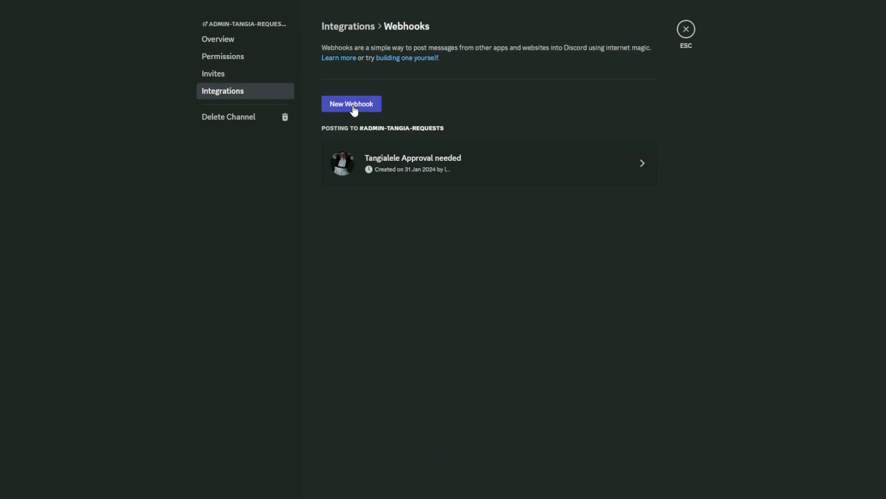
left_click(567, 226)
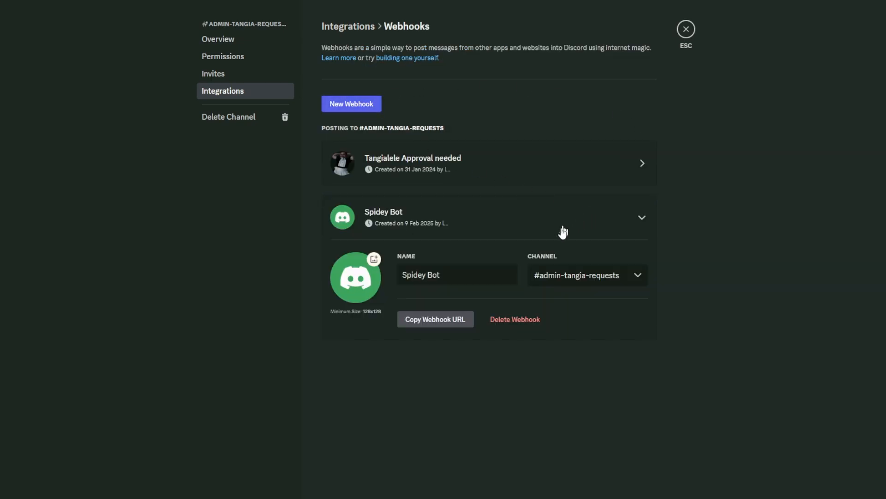
left_click(457, 325)
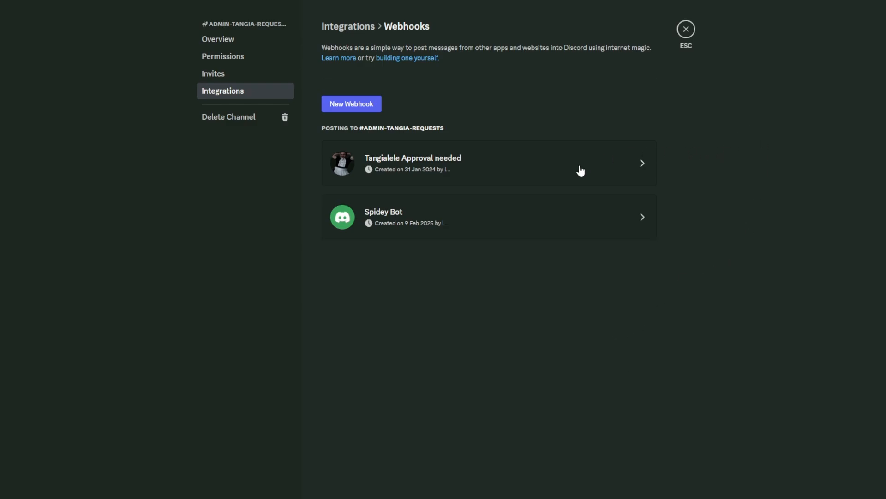
left_click(527, 213)
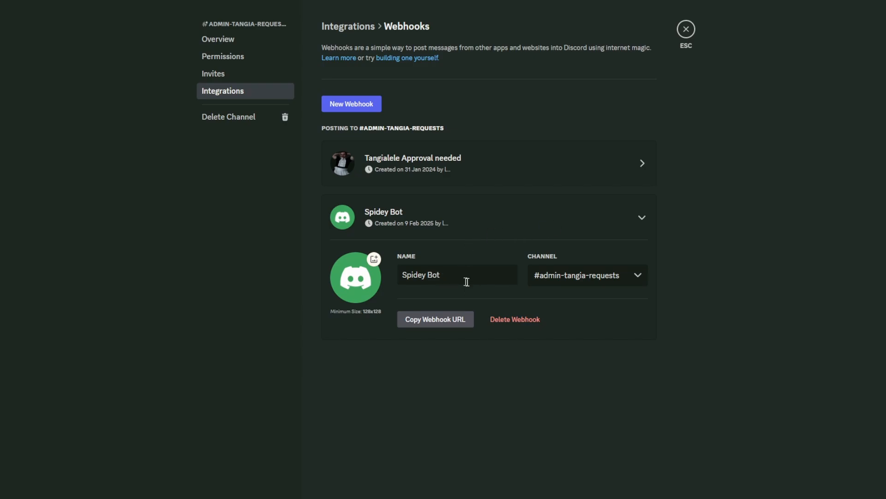
left_click(433, 326)
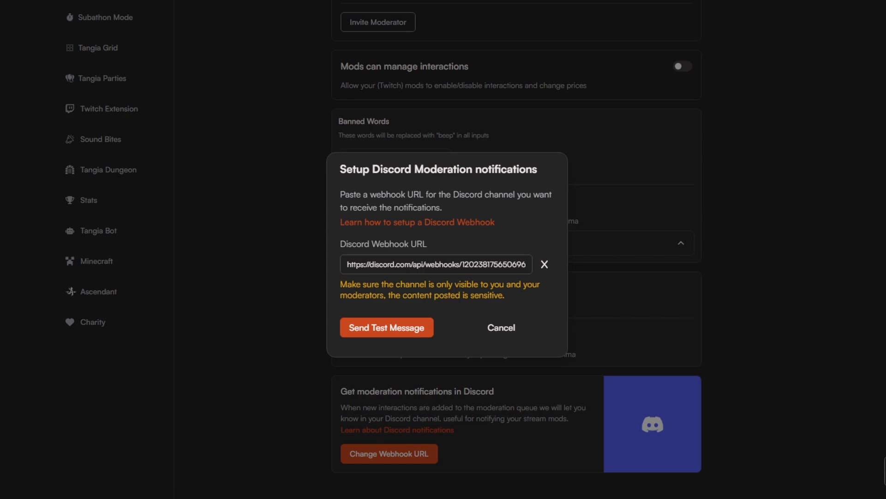
Return to Tangia, select the webhook URL in the Discord moderation notifications setup, and cancel it without changes.
left_click_drag(517, 265, 335, 262)
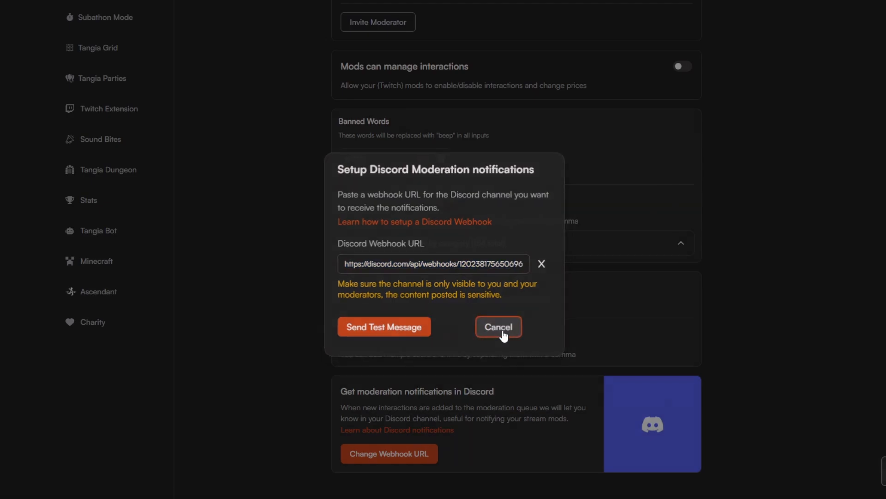
left_click(502, 329)
scroll(713, 277, "up", 10)
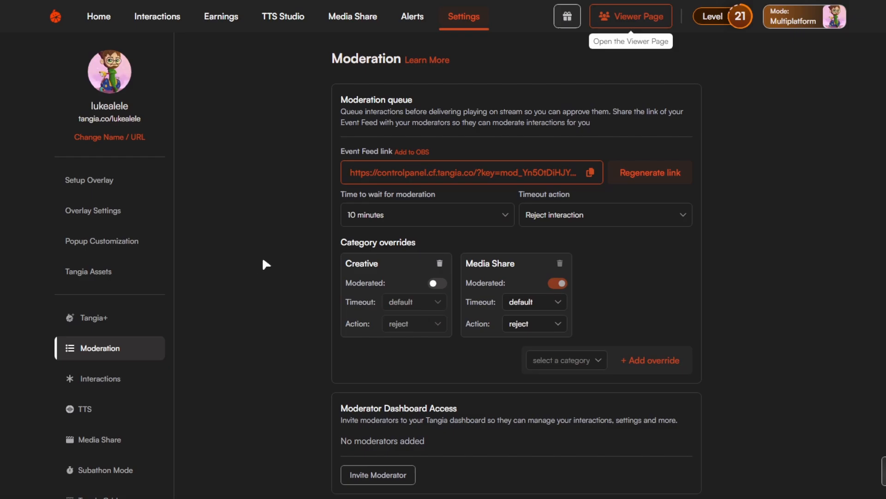
Open the Tangia Bot settings and review the Twitch alert, custom bot and Discord channel options.
scroll(273, 260, "down", 2)
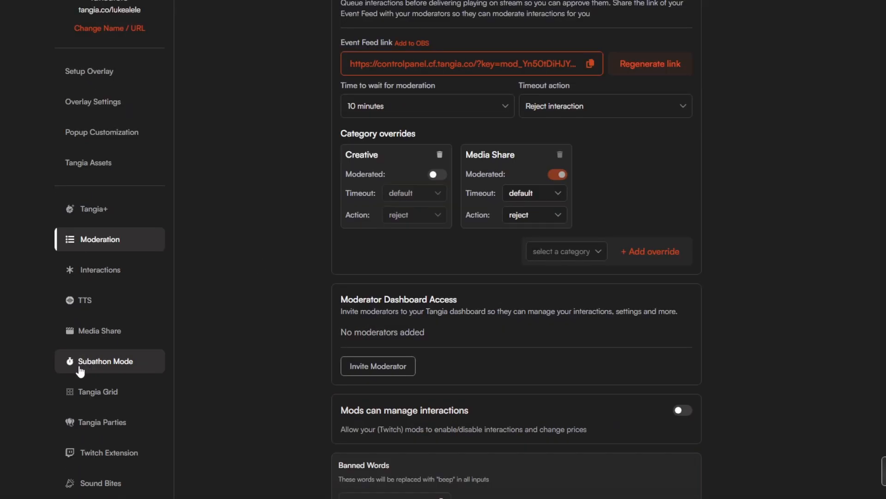
scroll(121, 404, "down", 5)
scroll(143, 365, "up", 2)
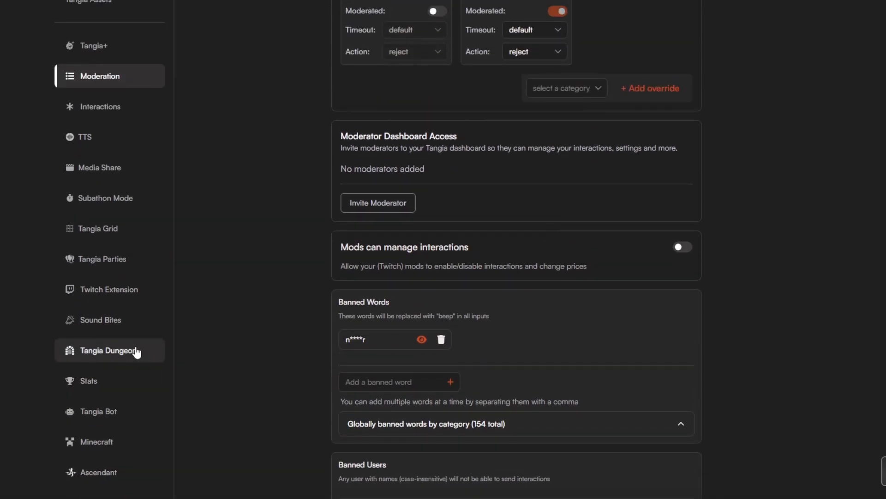
left_click(121, 412)
scroll(617, 256, "up", 7)
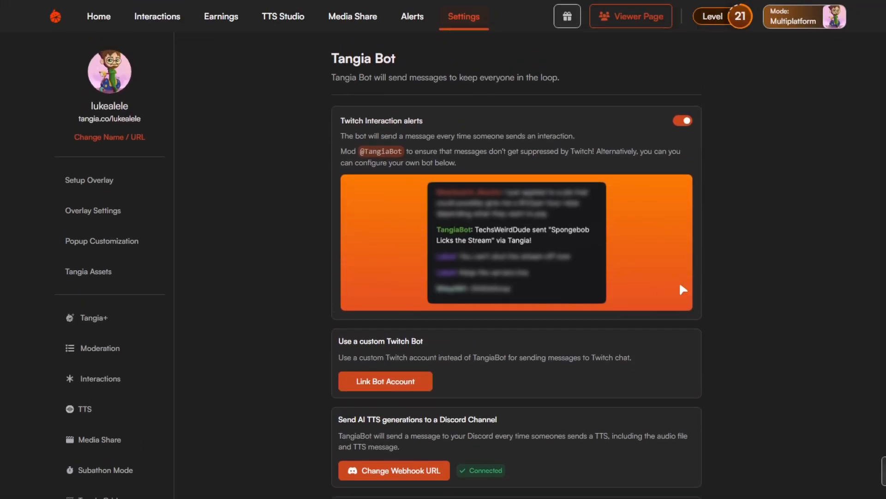
scroll(682, 286, "down", 2)
scroll(679, 286, "down", 3)
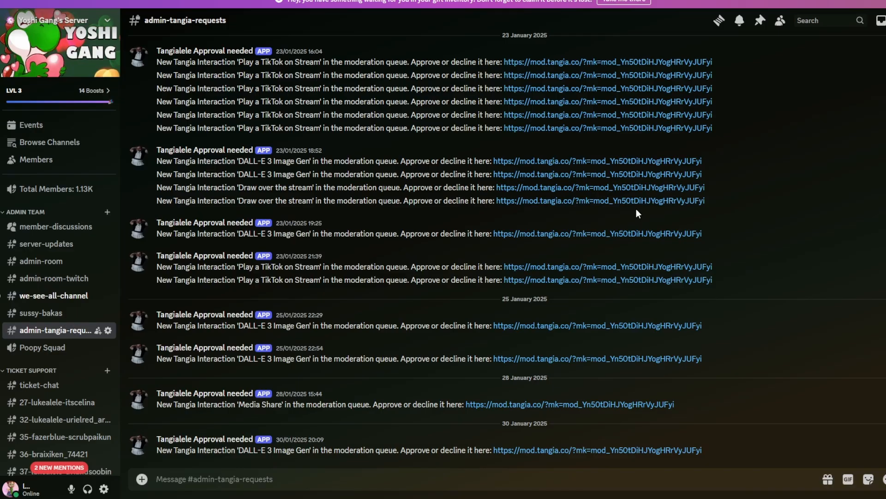
In Discord, open the your-stream-creations channel's webhooks and copy the URL of its existing Tangia interactions webhook.
scroll(86, 355, "down", 4)
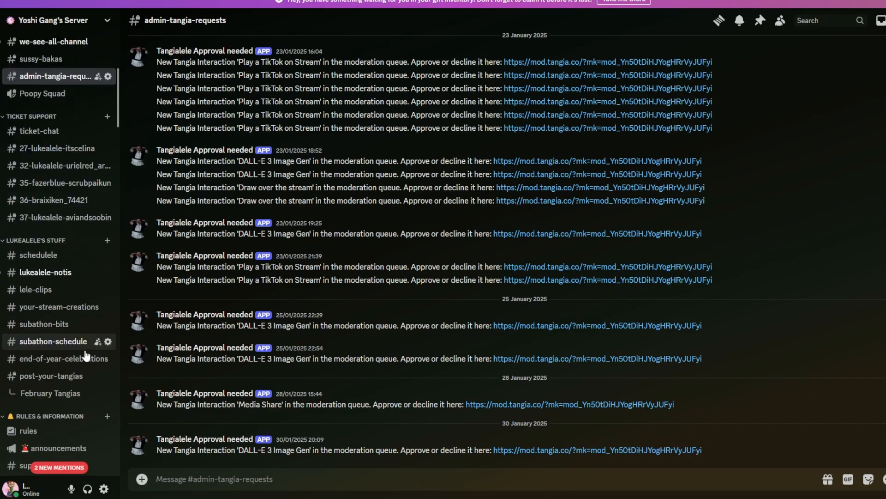
left_click(103, 309)
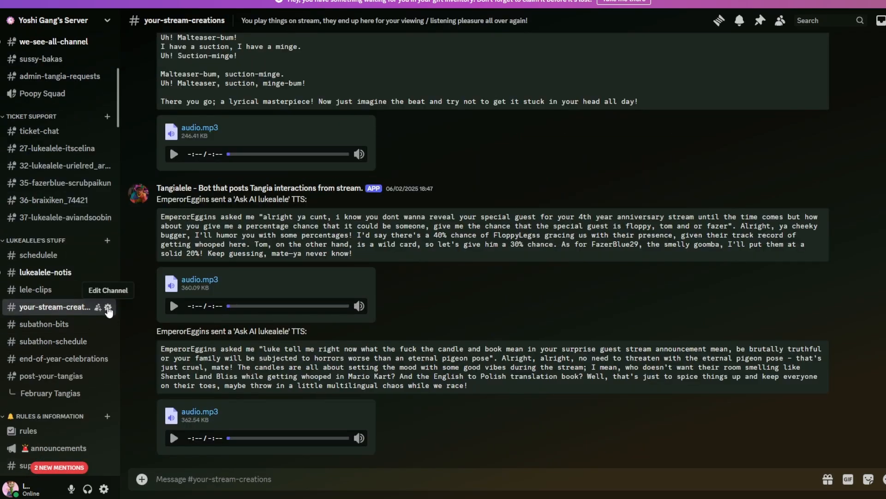
left_click(108, 308)
left_click(223, 91)
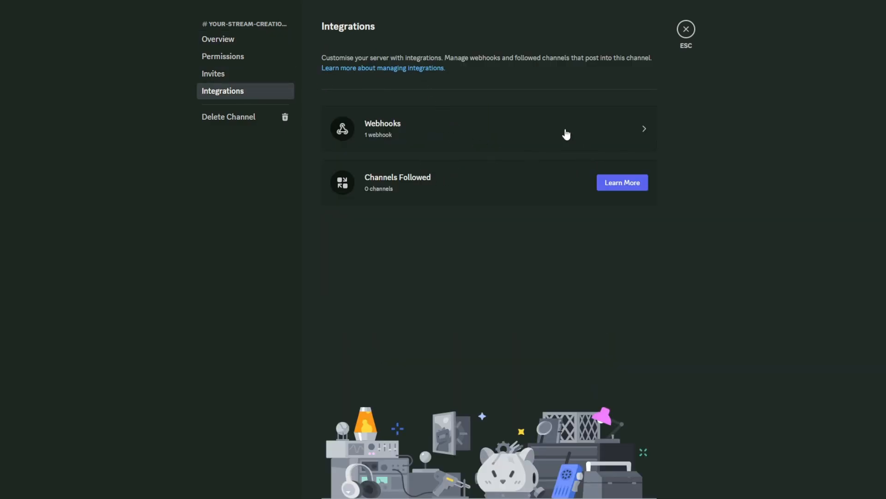
left_click(566, 134)
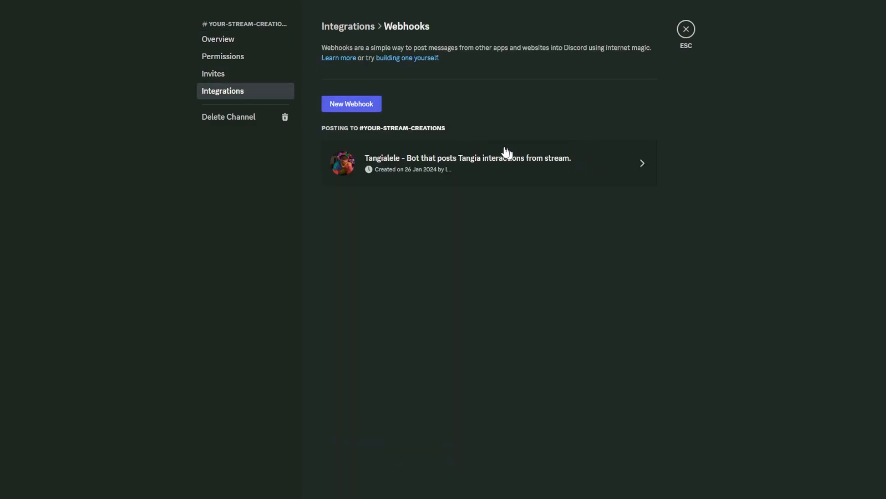
left_click(514, 164)
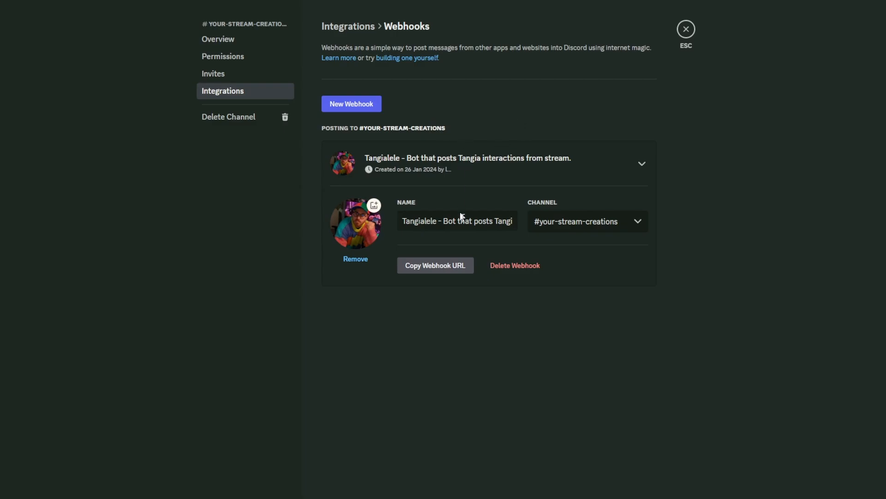
left_click(452, 271)
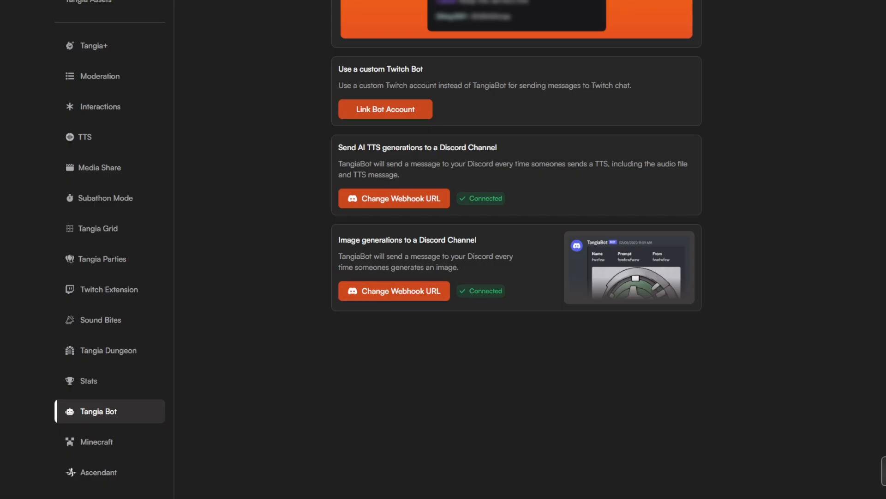
Back in Tangia, check the Discord webhook setups for AI TTS generations and image generations, cancelling each one.
left_click(422, 200)
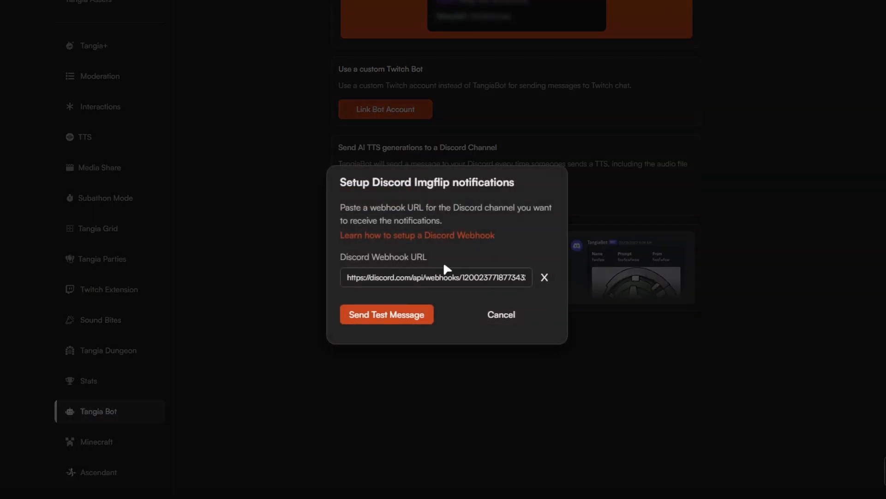
left_click(506, 317)
left_click(427, 293)
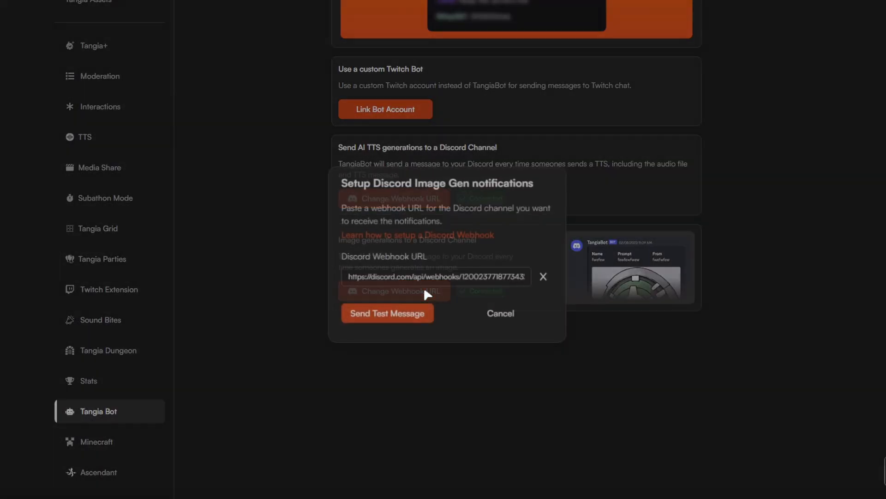
left_click(500, 314)
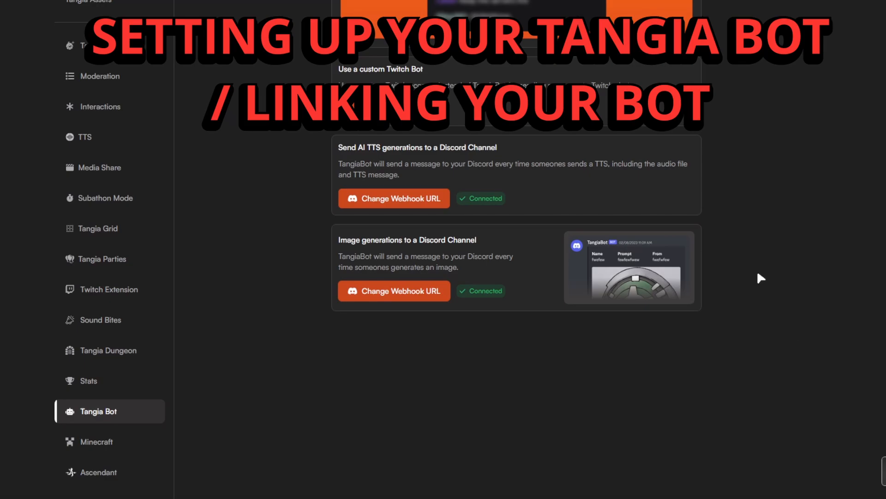
Review the Tangia Bot page and start linking a custom Twitch bot account, proceeding to connect the account.
scroll(729, 240, "up", 2)
scroll(644, 292, "down", 3)
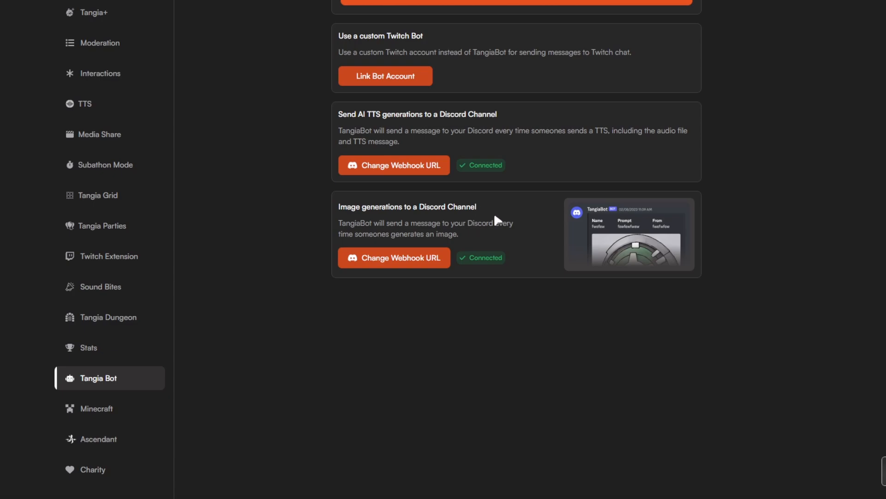
scroll(559, 289, "up", 6)
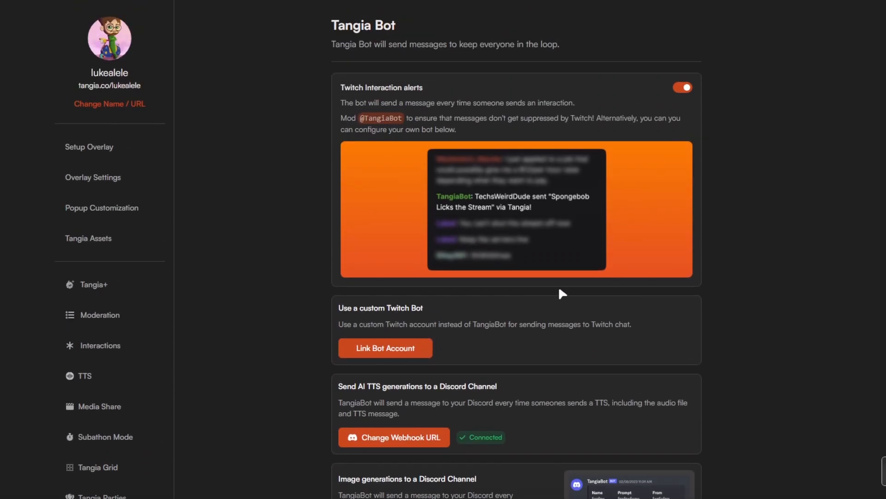
scroll(562, 294, "up", 1)
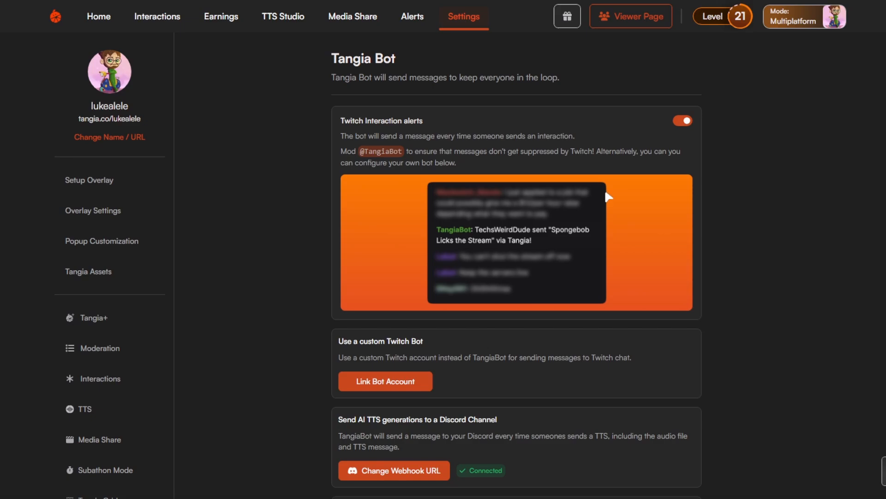
scroll(622, 335, "down", 1)
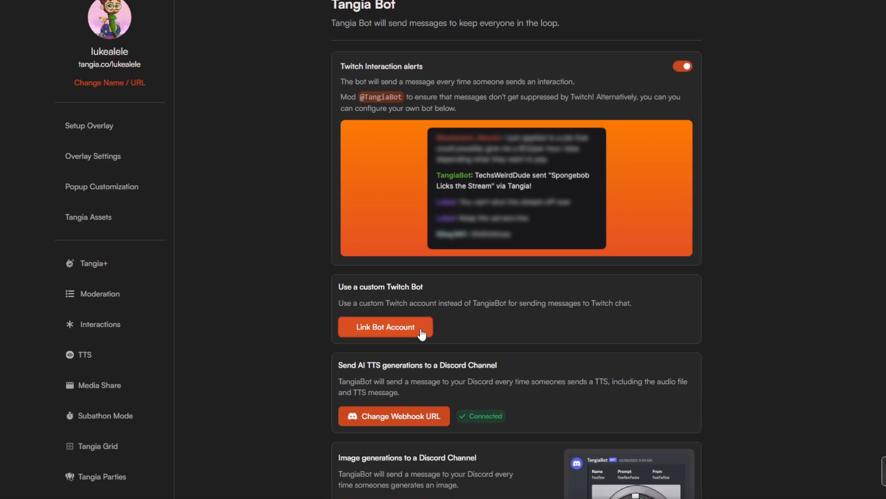
left_click(421, 332)
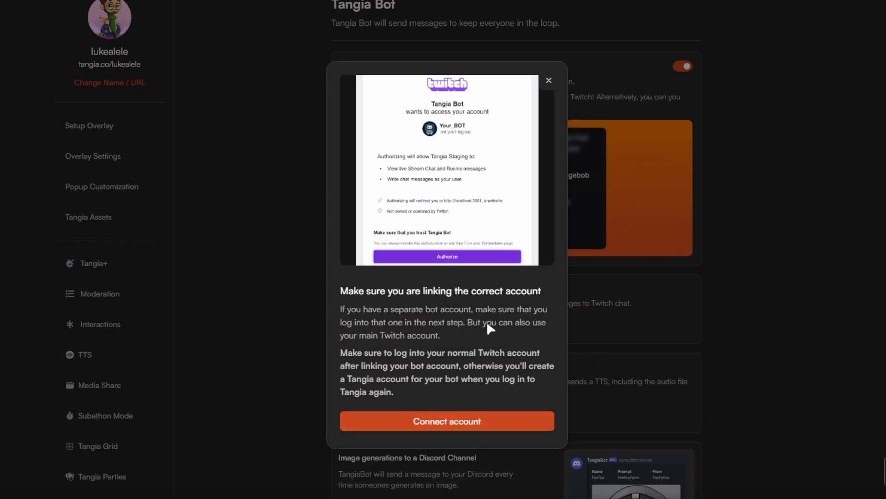
left_click(498, 418)
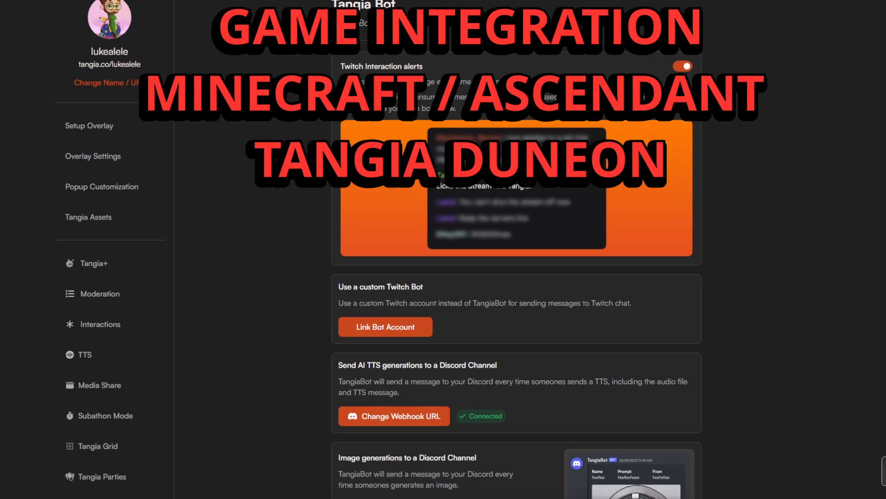
Open the Ascendant game integration page and read how to link the game and add its interactions.
scroll(76, 341, "down", 5)
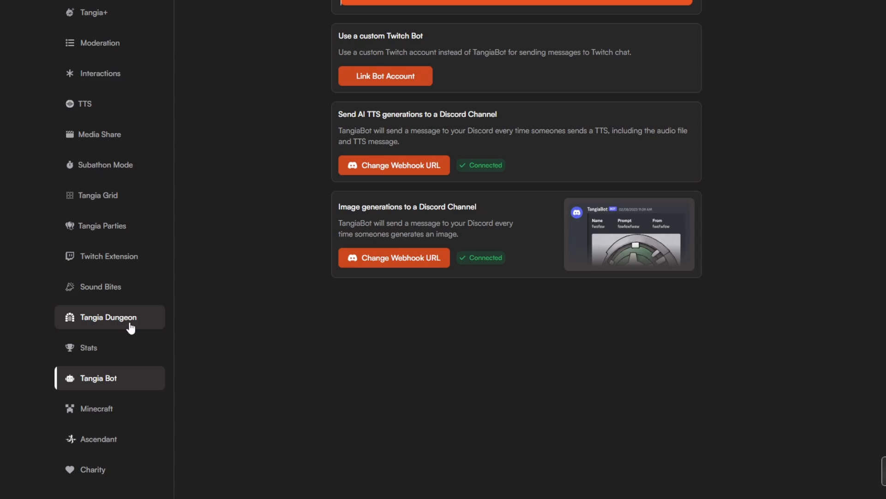
left_click(142, 442)
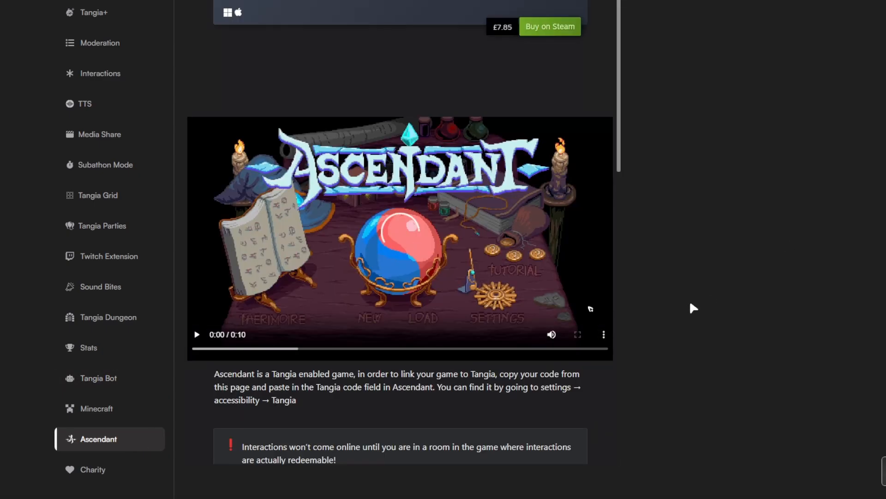
scroll(569, 388, "down", 5)
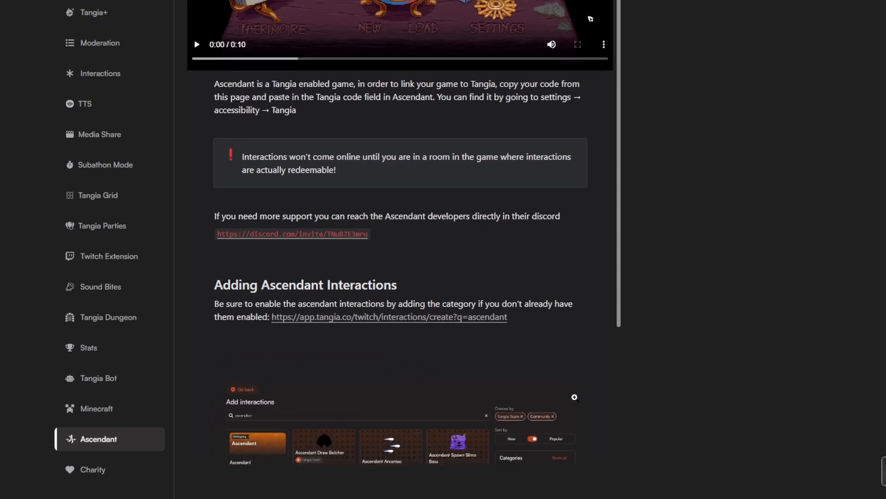
Review the Ascendant setup guide from its introduction to the section on adding Ascendant interactions.
scroll(576, 402, "down", 3)
scroll(584, 405, "up", 12)
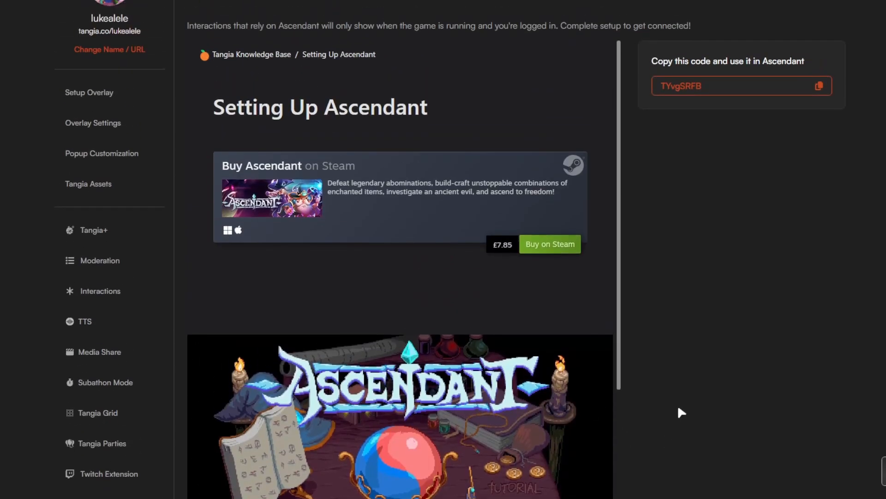
scroll(528, 307, "down", 5)
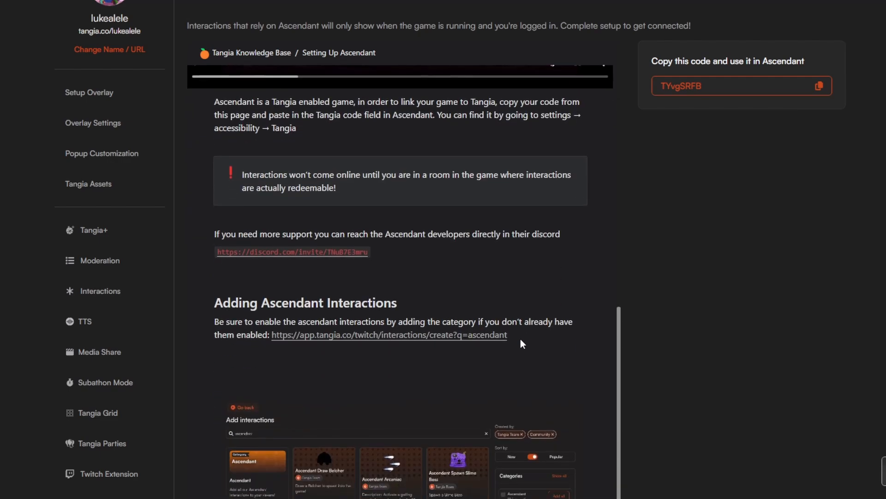
Revisit the Interactions, Moderation and Tangia+ settings pages, ending on the Tangia+ page.
left_click(130, 292)
left_click(122, 256)
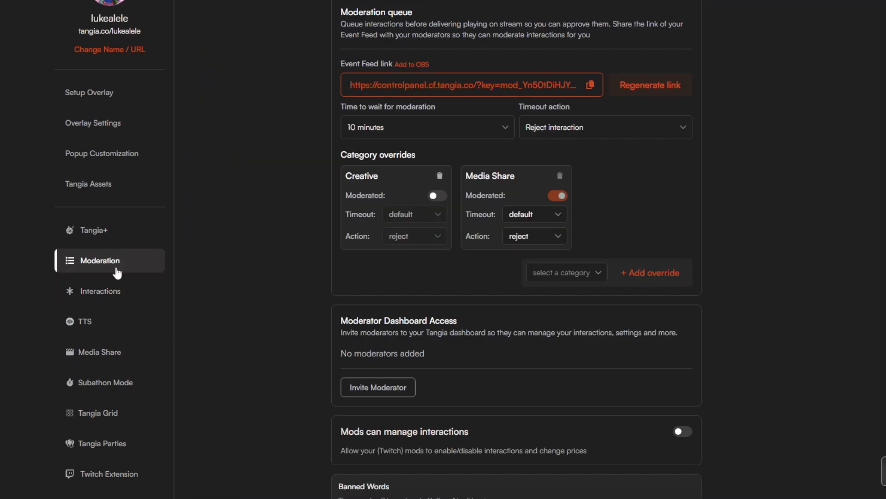
left_click(115, 286)
left_click(115, 237)
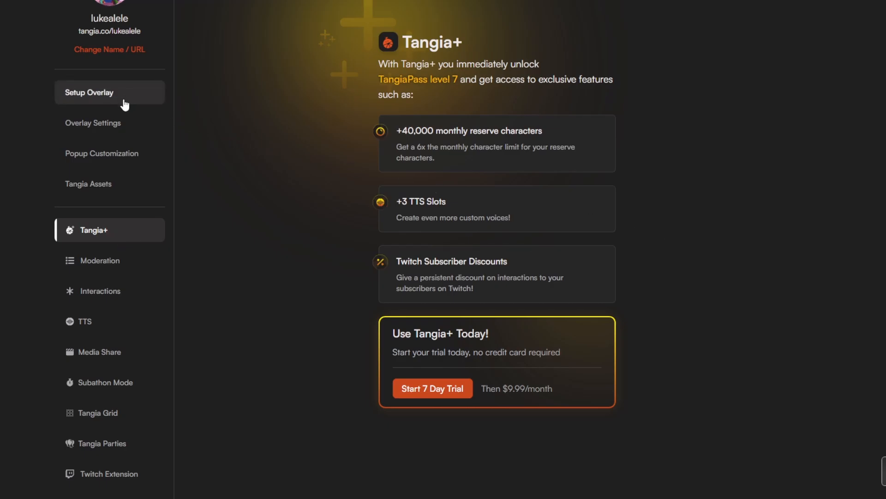
Open the Tangia Parties settings and view the party goal and progress display options.
scroll(102, 351, "down", 2)
left_click(102, 347)
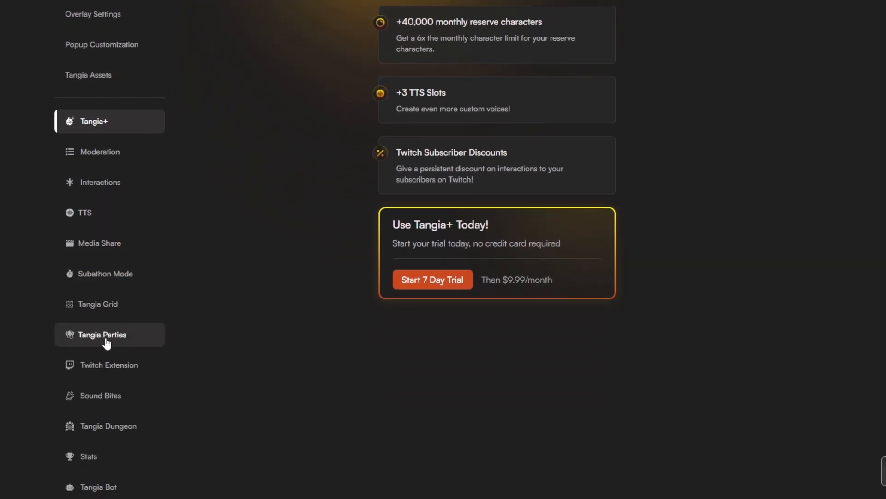
scroll(617, 245, "up", 4)
scroll(711, 364, "up", 1)
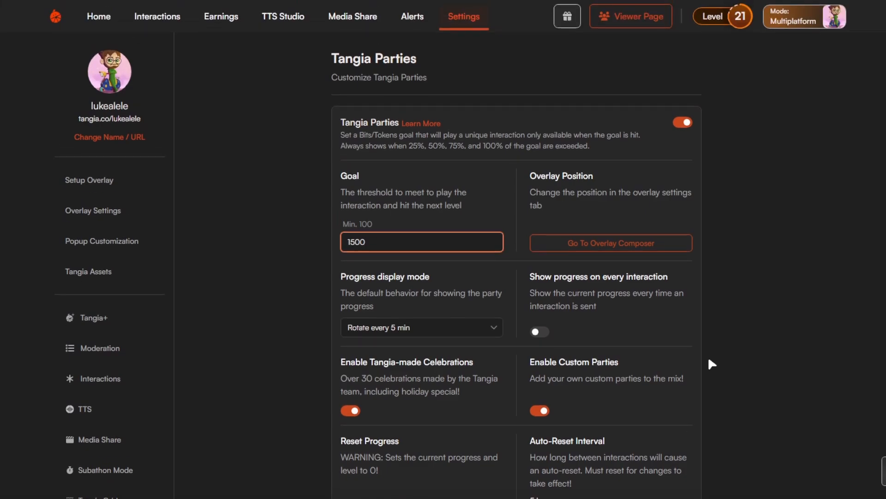